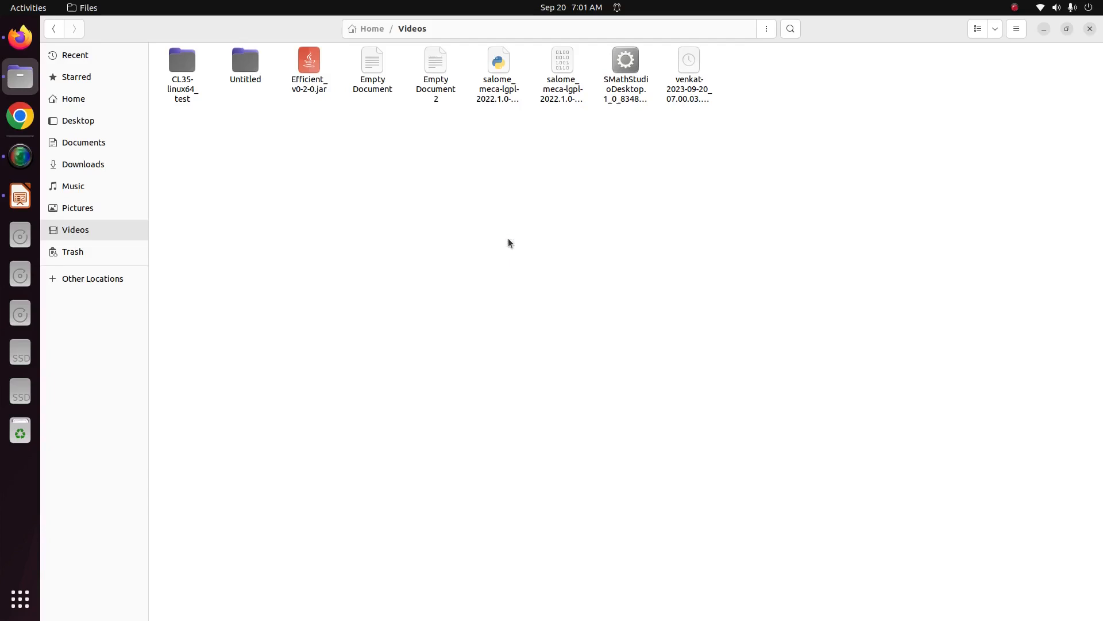
Open a terminal in the Videos folder and copy the command "./salome_meca-lgpl-2022.1.0-1-20221225-scibian-9 --soft" from the Empty Document file.
{"action": "left_click_drag", "start_coordinate": [311, 61], "coordinate": [384, 273]}
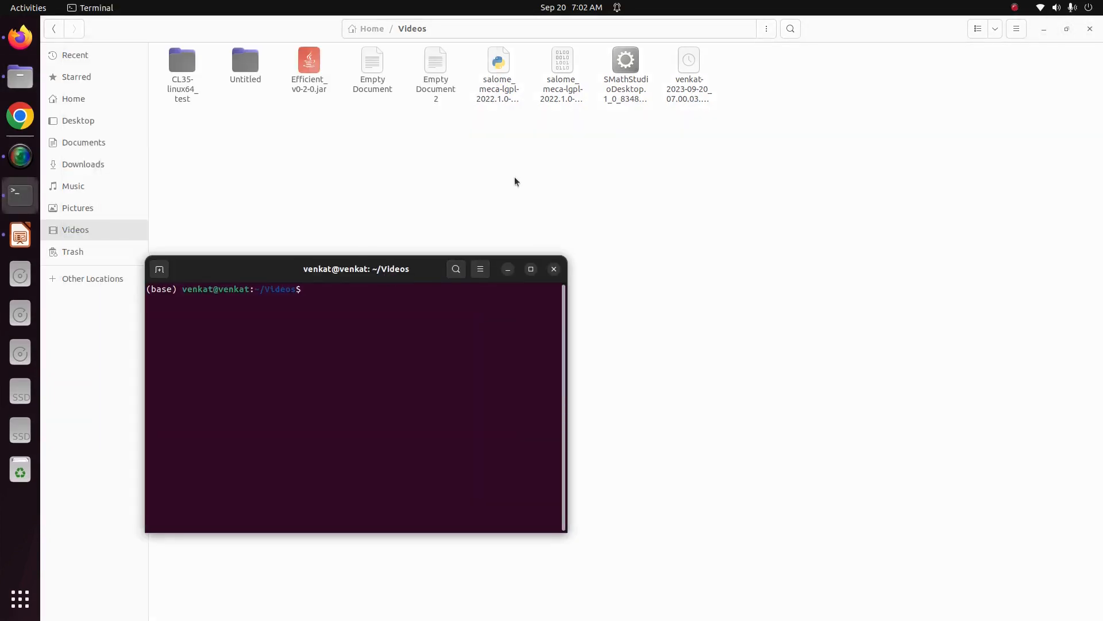
{"action": "left_click", "coordinate": [552, 98]}
{"action": "left_click", "coordinate": [436, 94]}
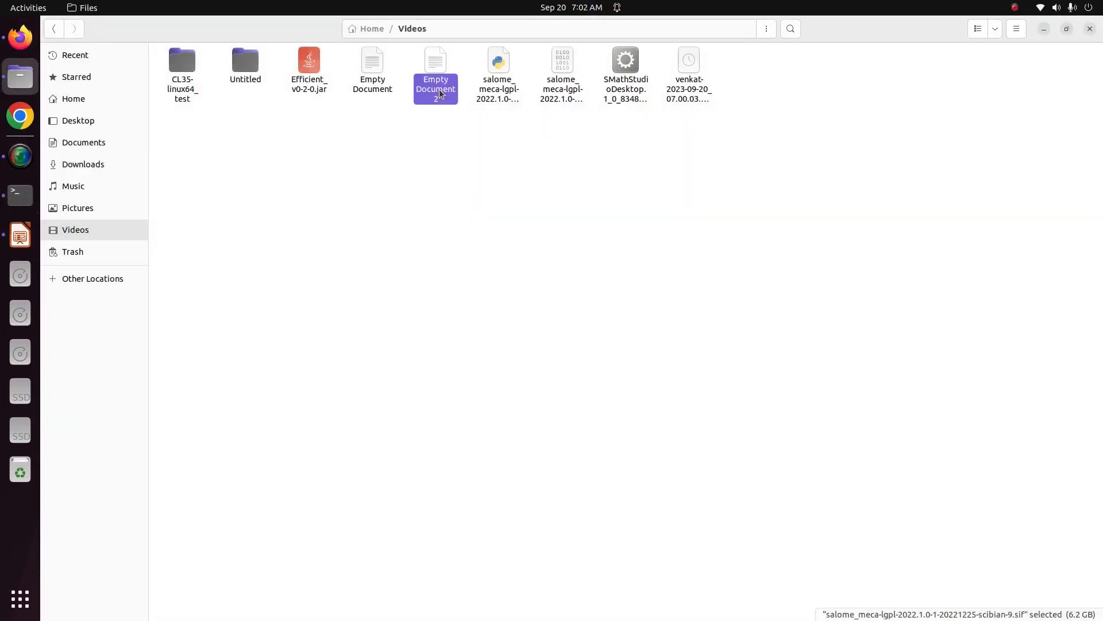
{"action": "right_click", "coordinate": [375, 93]}
{"action": "left_click", "coordinate": [388, 95]}
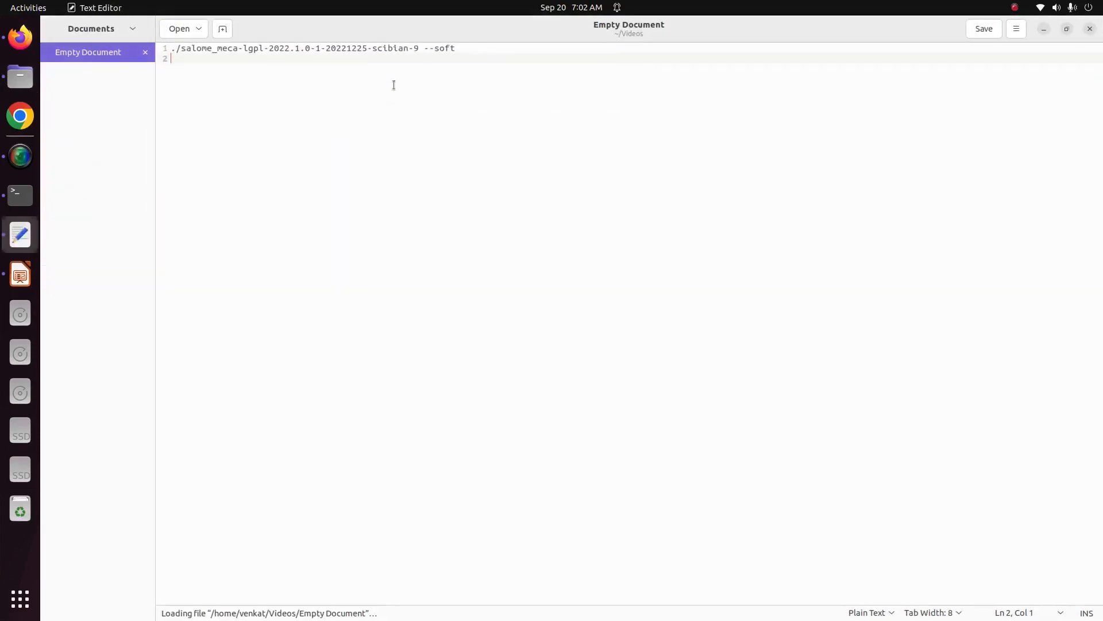
{"action": "left_click_drag", "start_coordinate": [468, 50], "coordinate": [130, 51]}
{"action": "key", "text": "cmd+c"}
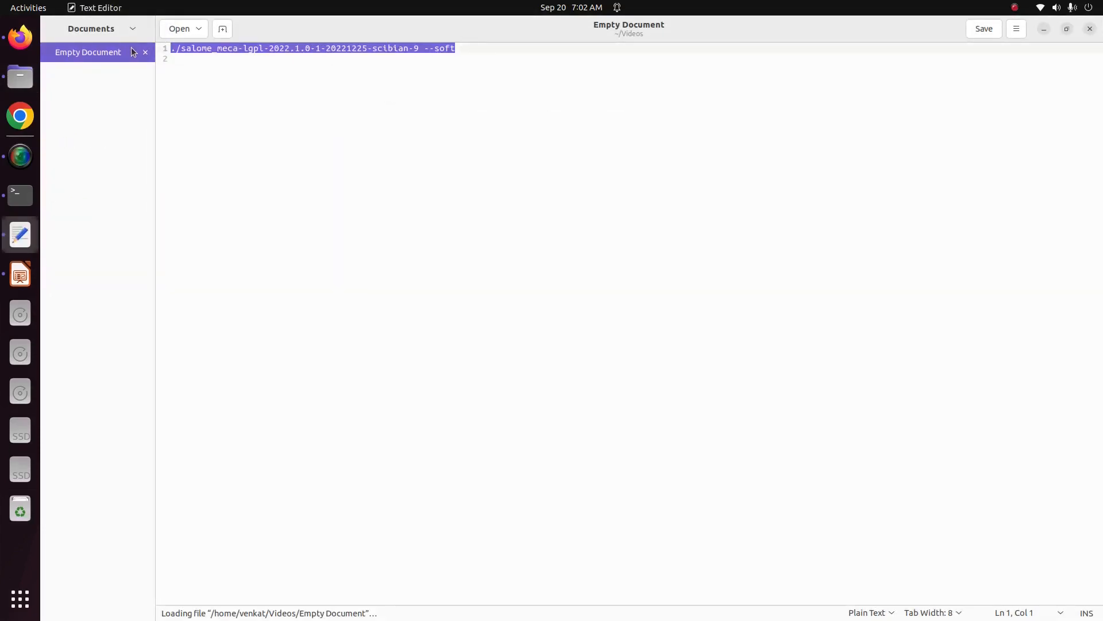
{"action": "left_click", "coordinate": [274, 136]}
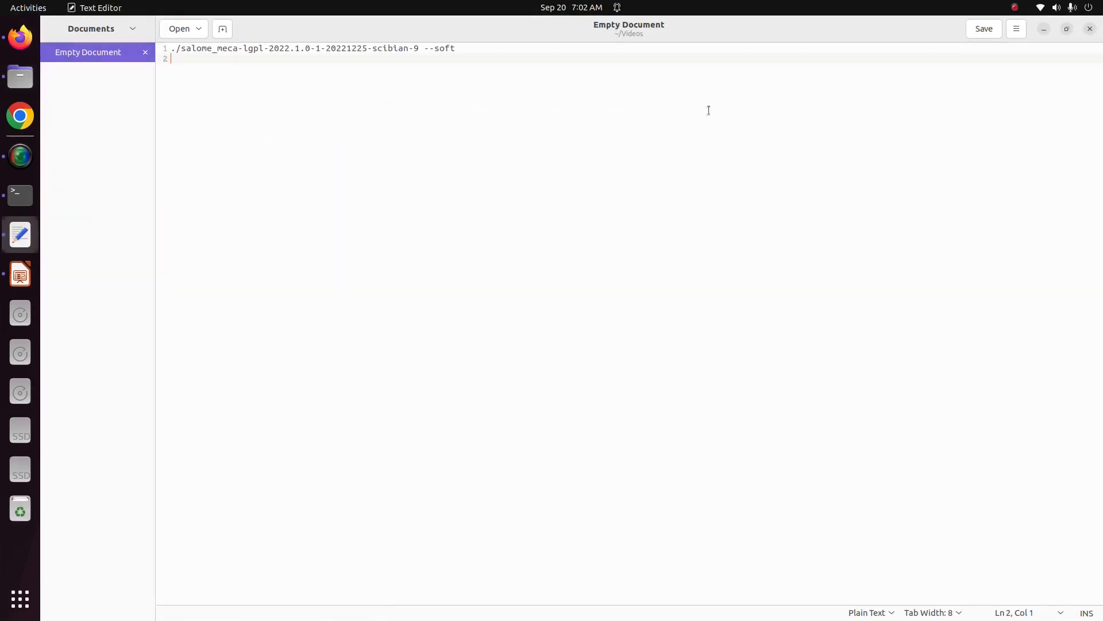
{"action": "left_click", "coordinate": [1090, 28]}
Switch to the terminal and run the copied command to launch salome_meca.
{"action": "left_click", "coordinate": [20, 196]}
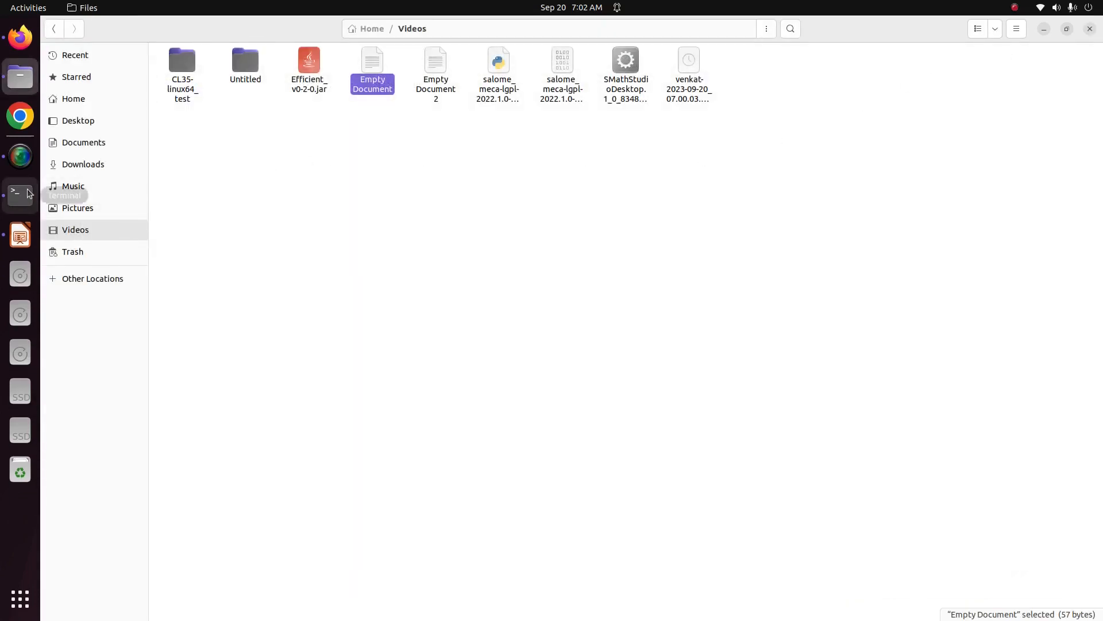
{"action": "right_click", "coordinate": [316, 291]}
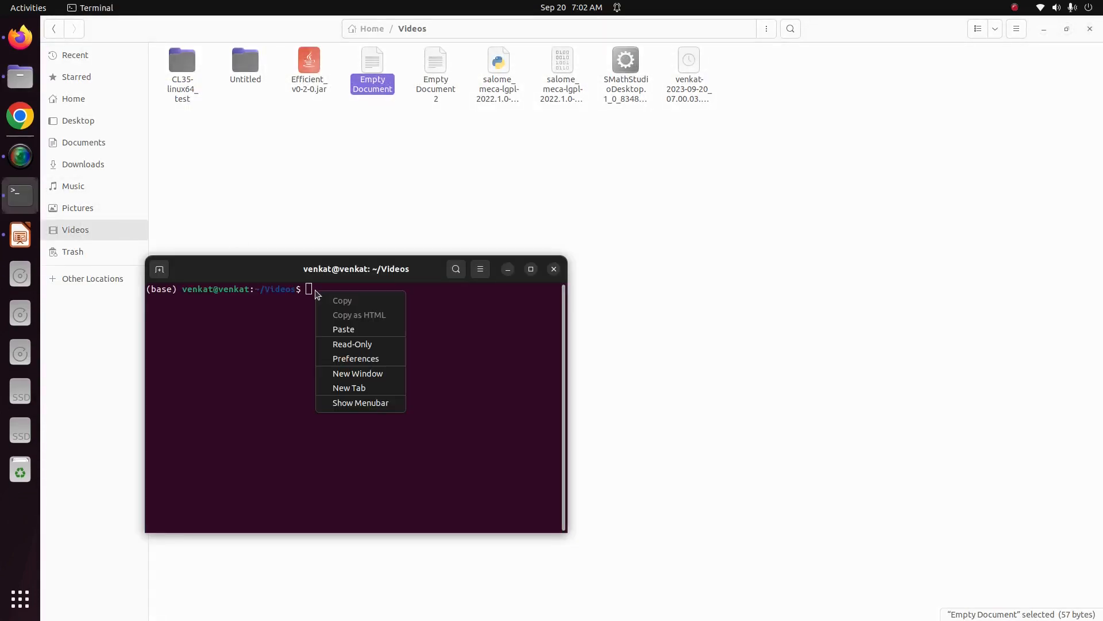
{"action": "left_click", "coordinate": [336, 328]}
{"action": "key", "text": "Return"}
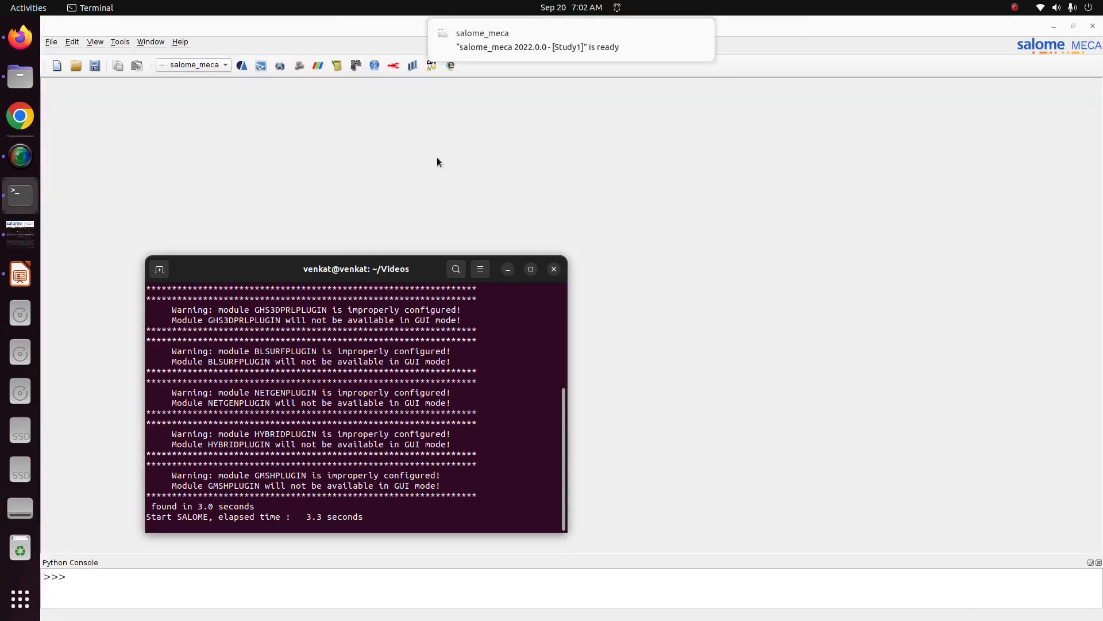
Bring salome_meca to the front and activate the Geometry module.
{"action": "left_click", "coordinate": [437, 157]}
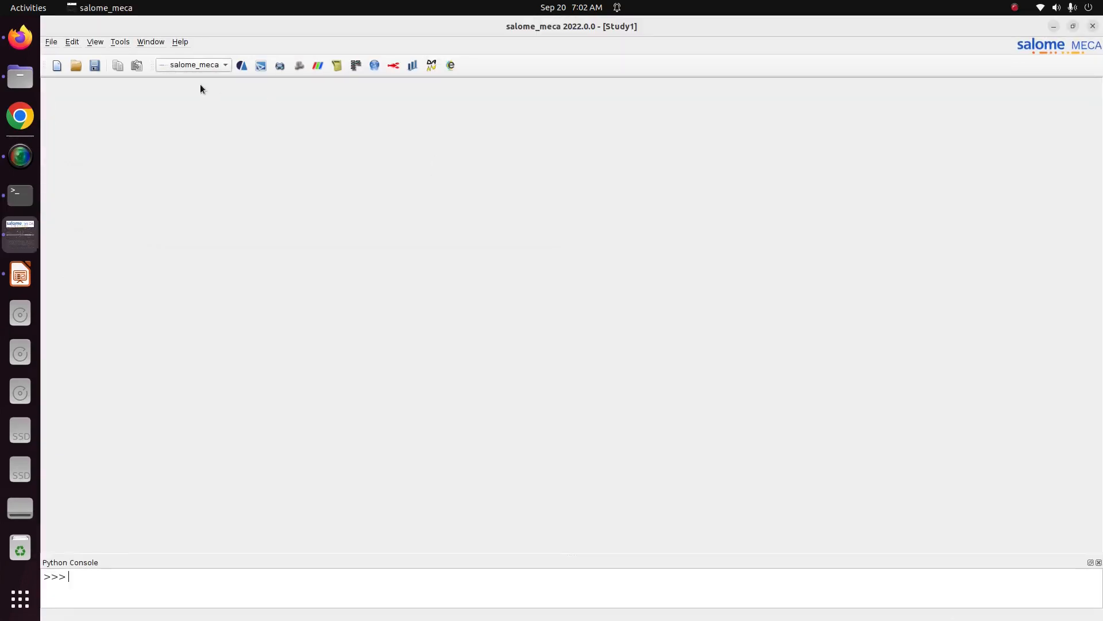
{"action": "left_click", "coordinate": [192, 64]}
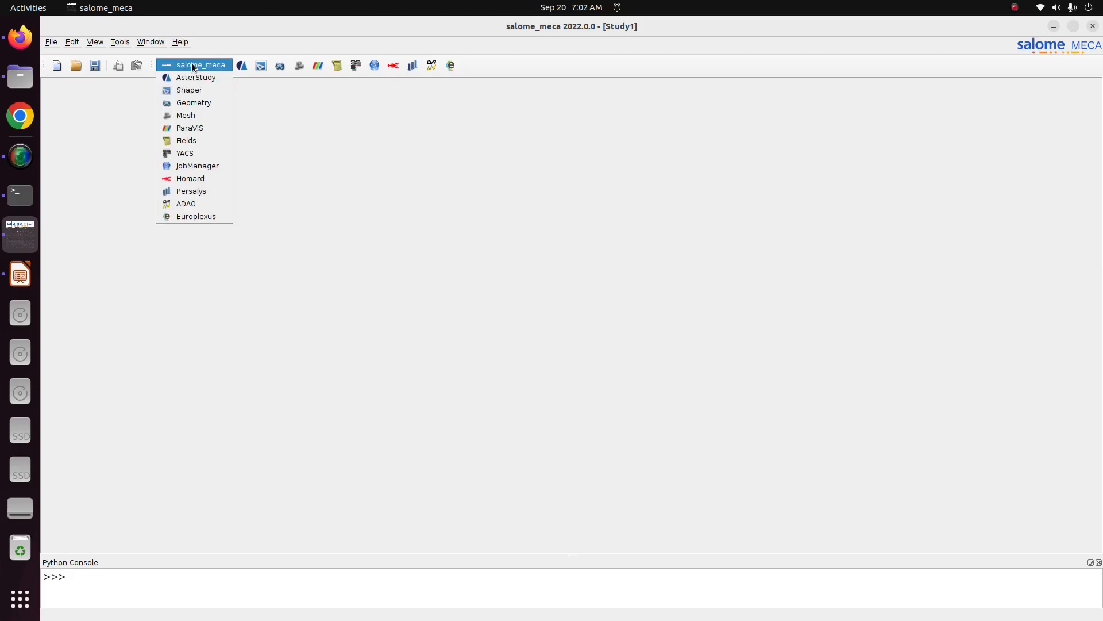
{"action": "left_click", "coordinate": [213, 111]}
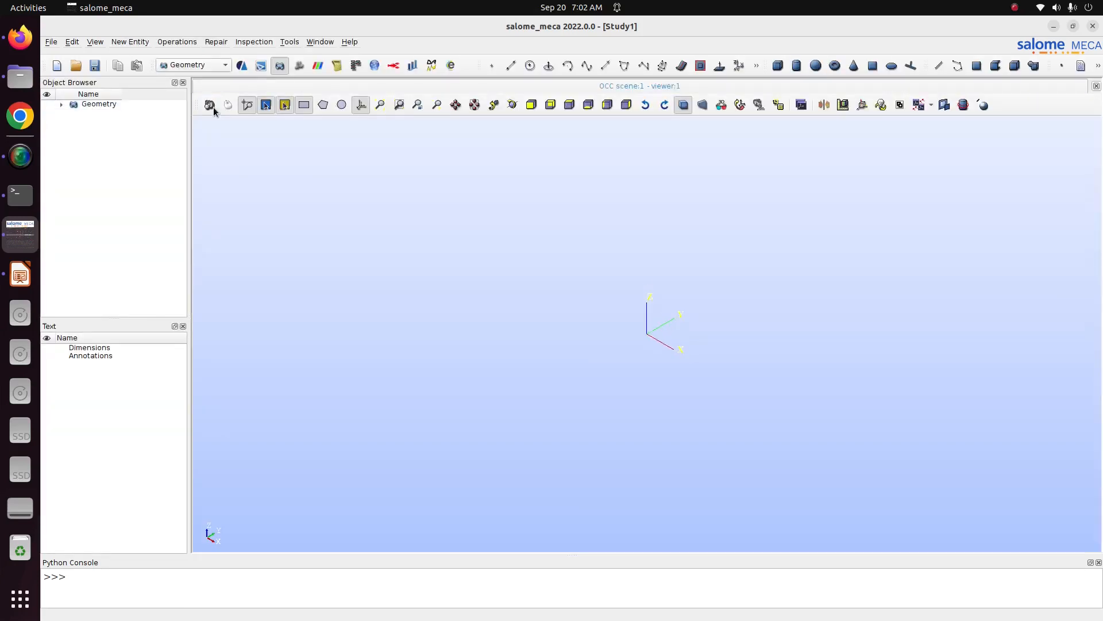
Review slides 2 and 1 of tutorial_1.pptx in LibreOffice Impress for the problem definition, and return to salome_meca.
{"action": "left_click", "coordinate": [19, 279]}
{"action": "left_click", "coordinate": [95, 204]}
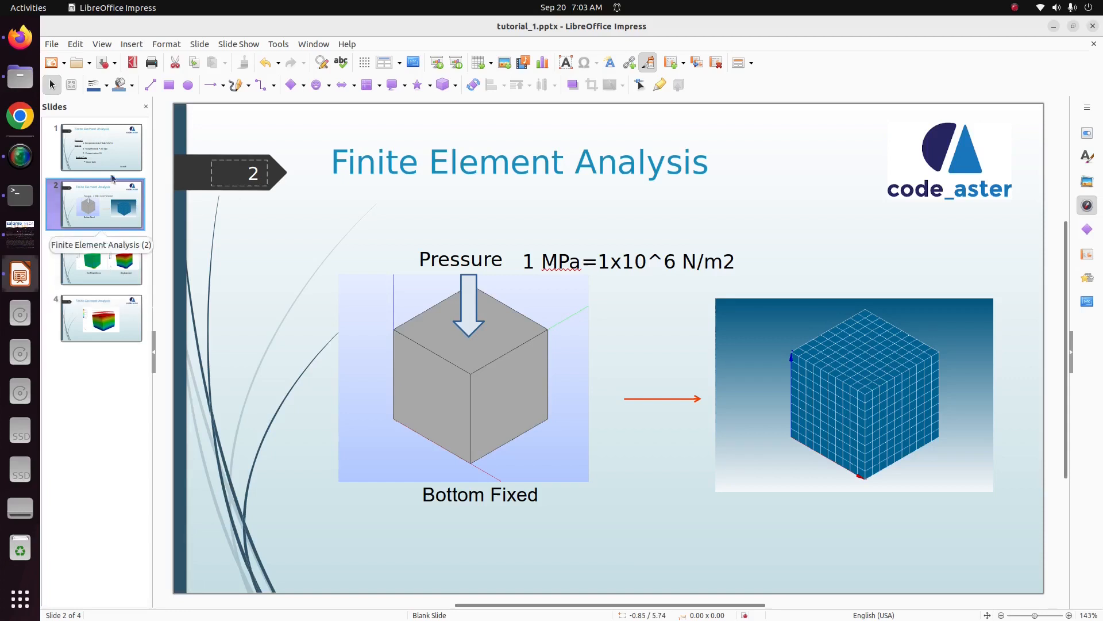
{"action": "key", "text": "Up"}
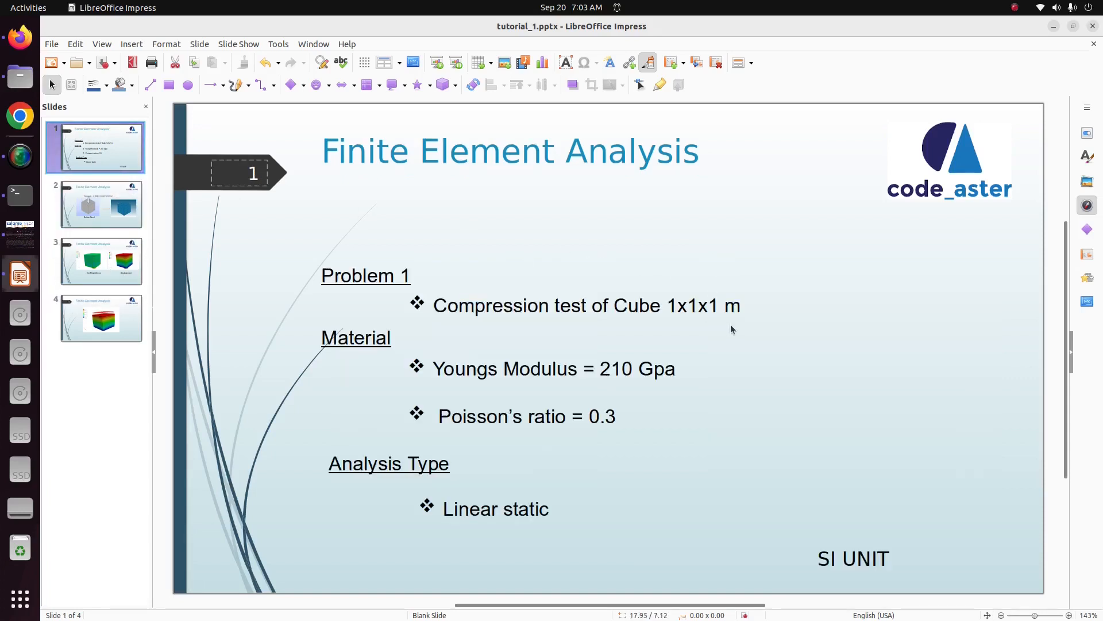
{"action": "left_click", "coordinate": [20, 233]}
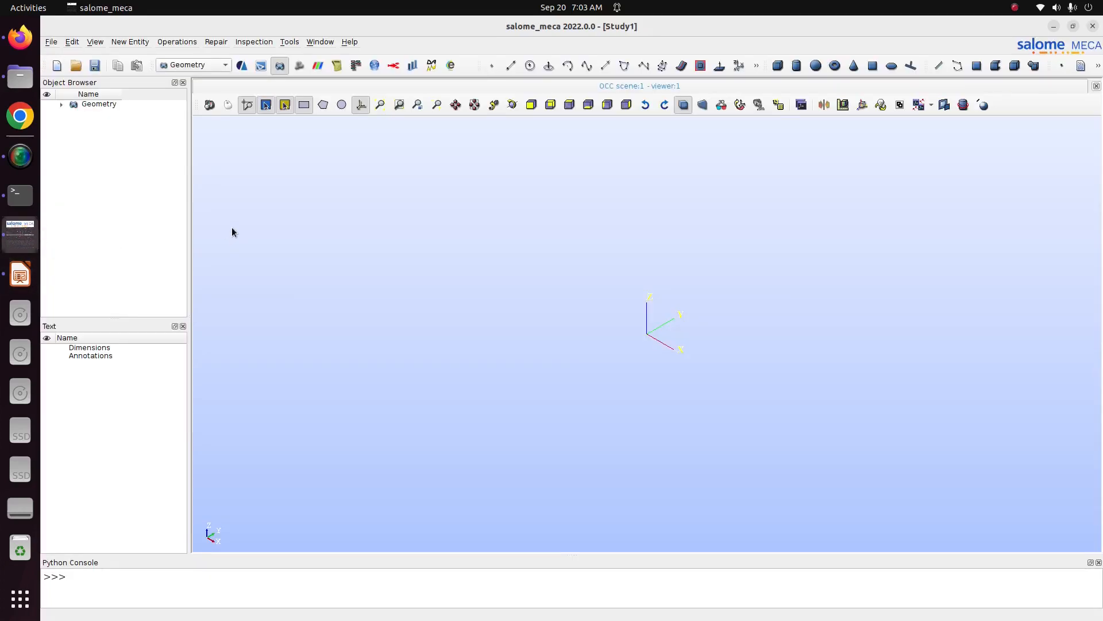
Create a box at the origin with Dx, Dy and Dz set to 1, and show it fully in the view.
{"action": "left_click", "coordinate": [61, 104]}
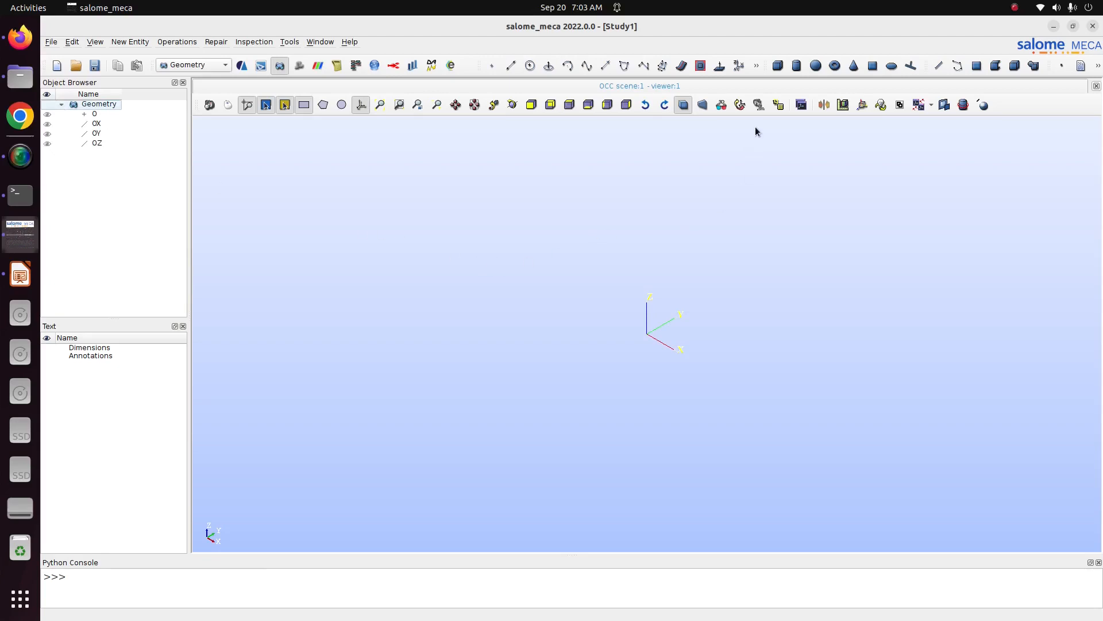
{"action": "left_click", "coordinate": [777, 66]}
{"action": "double_click", "coordinate": [520, 318]}
{"action": "type", "text": "1"}
{"action": "key", "text": "Tab"}
{"action": "type", "text": "1"}
{"action": "key", "text": "Tab"}
{"action": "type", "text": "1"}
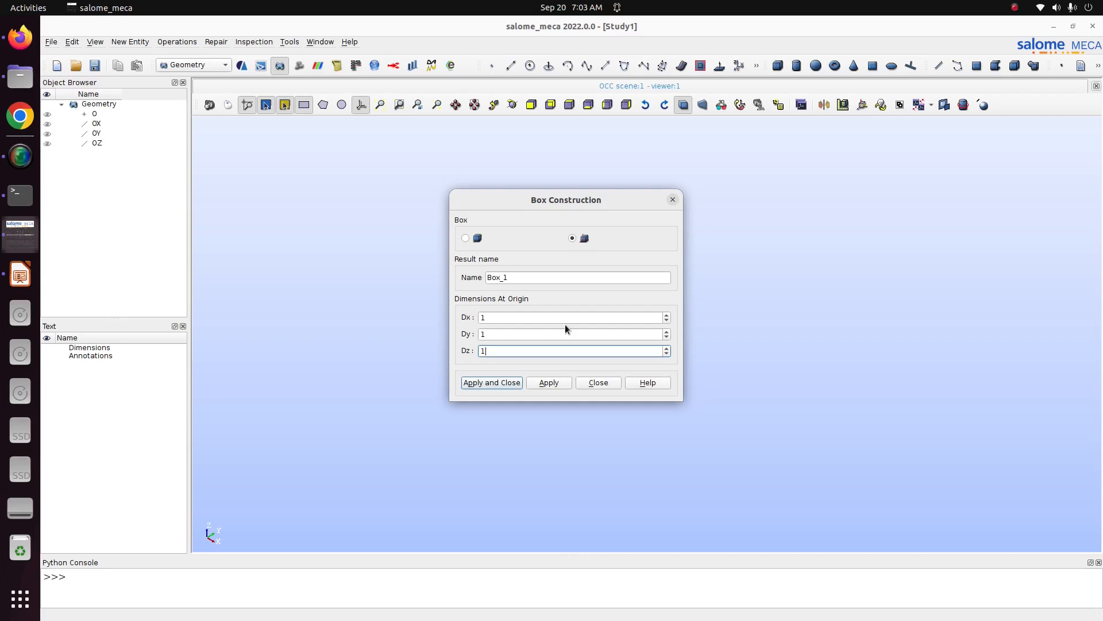
{"action": "left_click", "coordinate": [507, 318]}
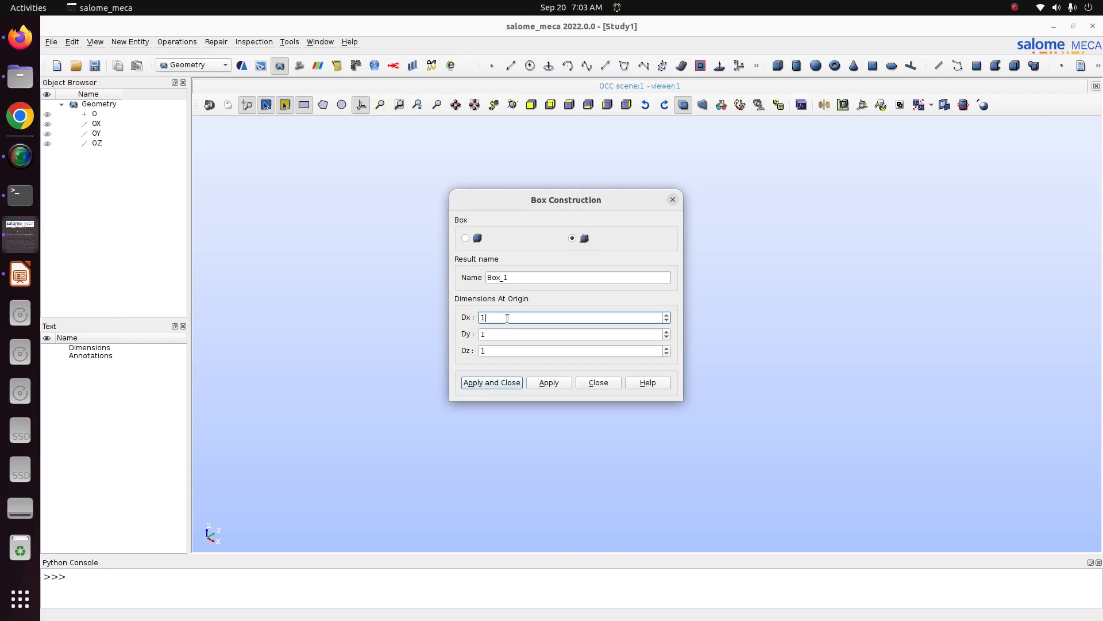
{"action": "left_click", "coordinate": [490, 383]}
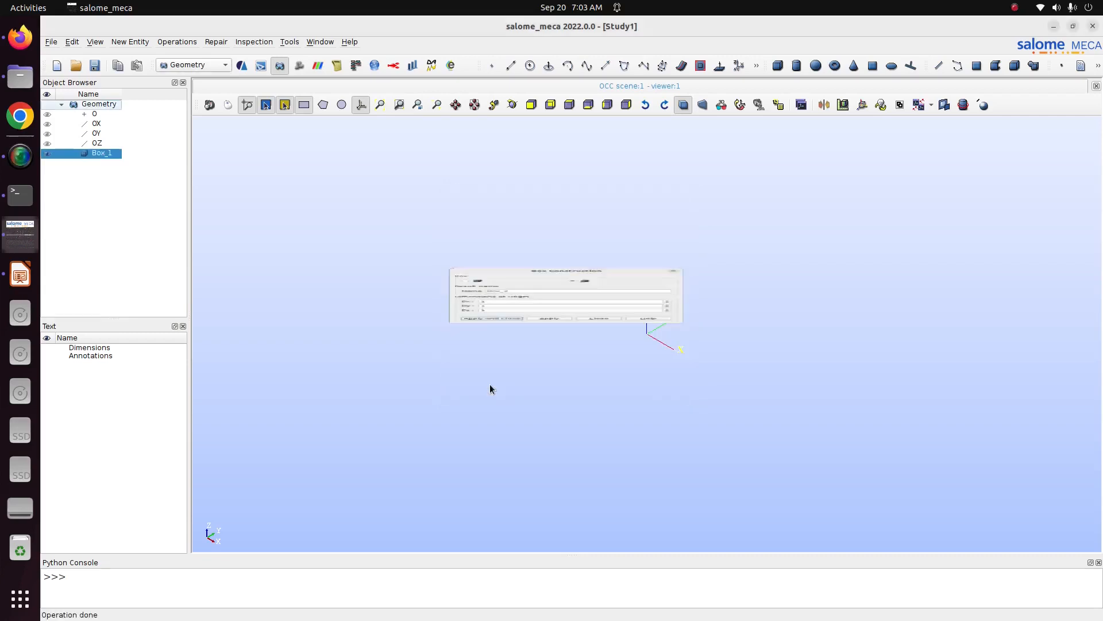
{"action": "left_click", "coordinate": [381, 109]}
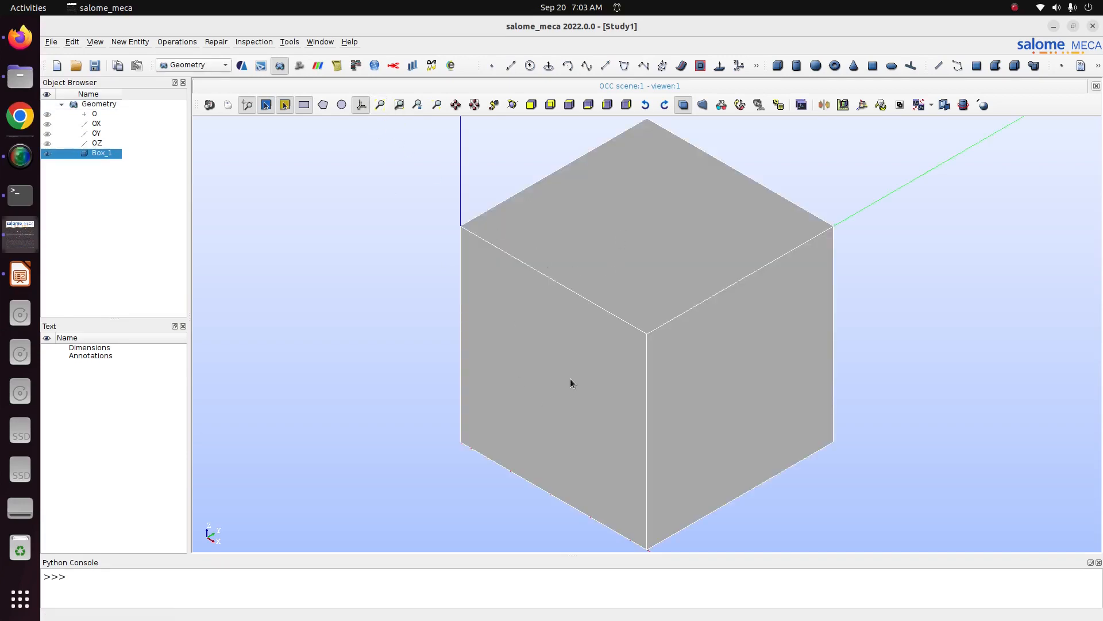
{"action": "scroll", "coordinate": [571, 382], "scroll_direction": "down", "scroll_amount": 3}
{"action": "left_click", "coordinate": [512, 105]}
{"action": "left_click_drag", "start_coordinate": [561, 185], "coordinate": [634, 240]}
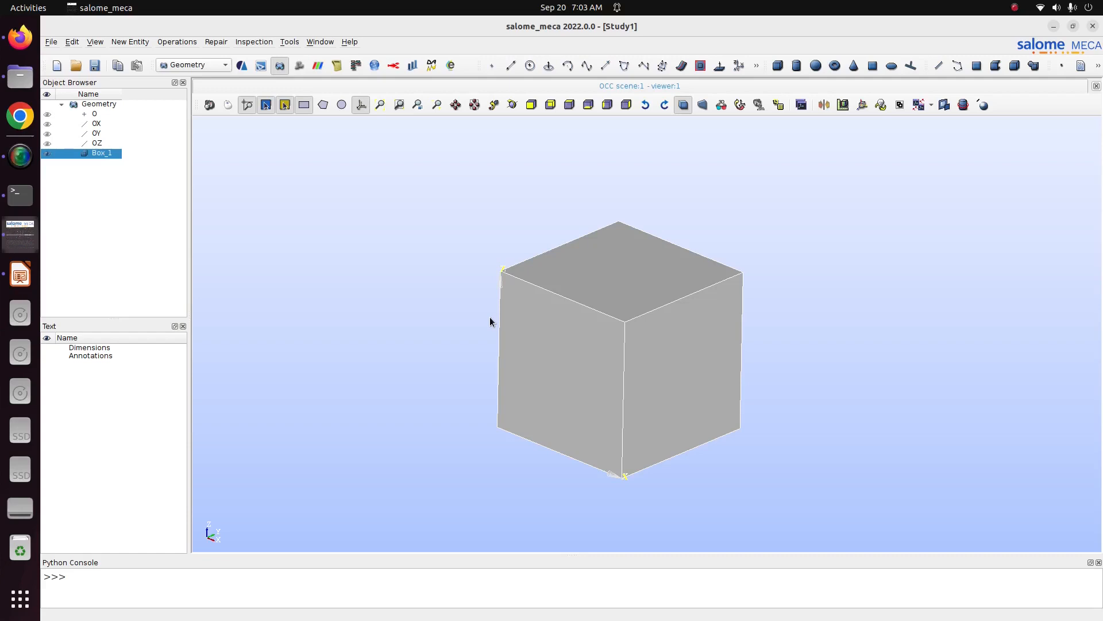
Create a face group named Fix on Box_1 containing the cube's bottom face.
{"action": "right_click", "coordinate": [106, 154]}
{"action": "left_click", "coordinate": [181, 181]}
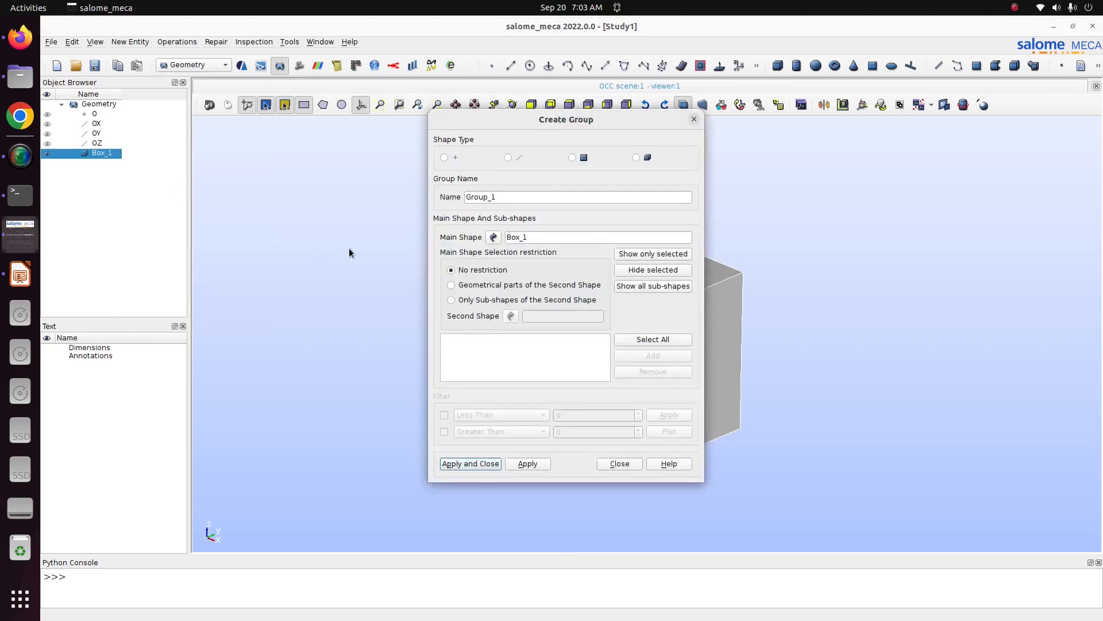
{"action": "left_click", "coordinate": [572, 157]}
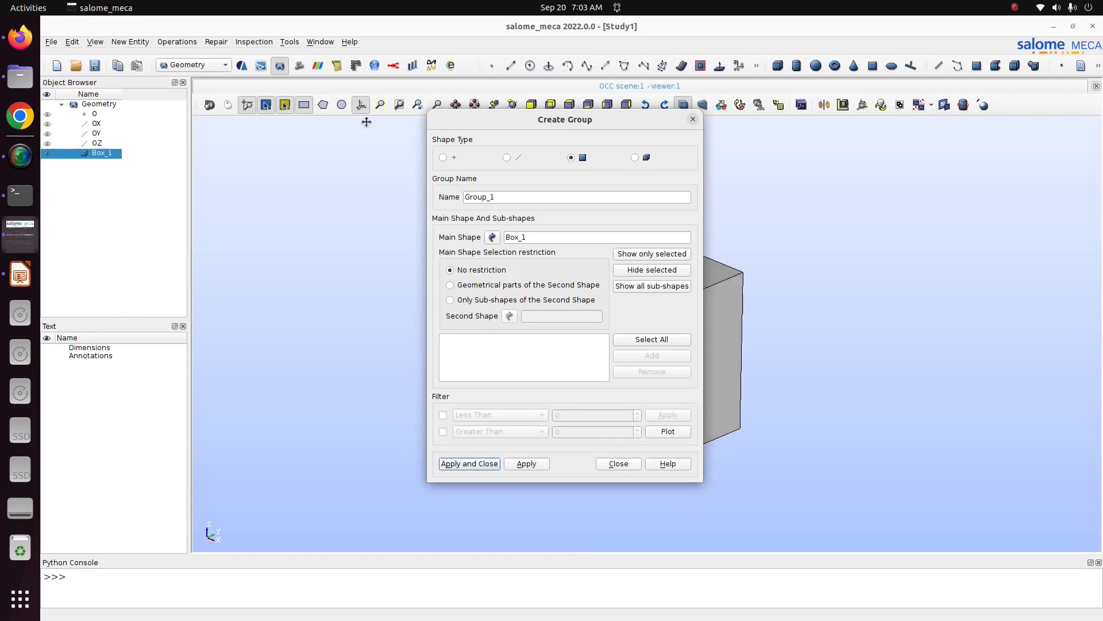
{"action": "left_click_drag", "start_coordinate": [390, 123], "coordinate": [236, 114]}
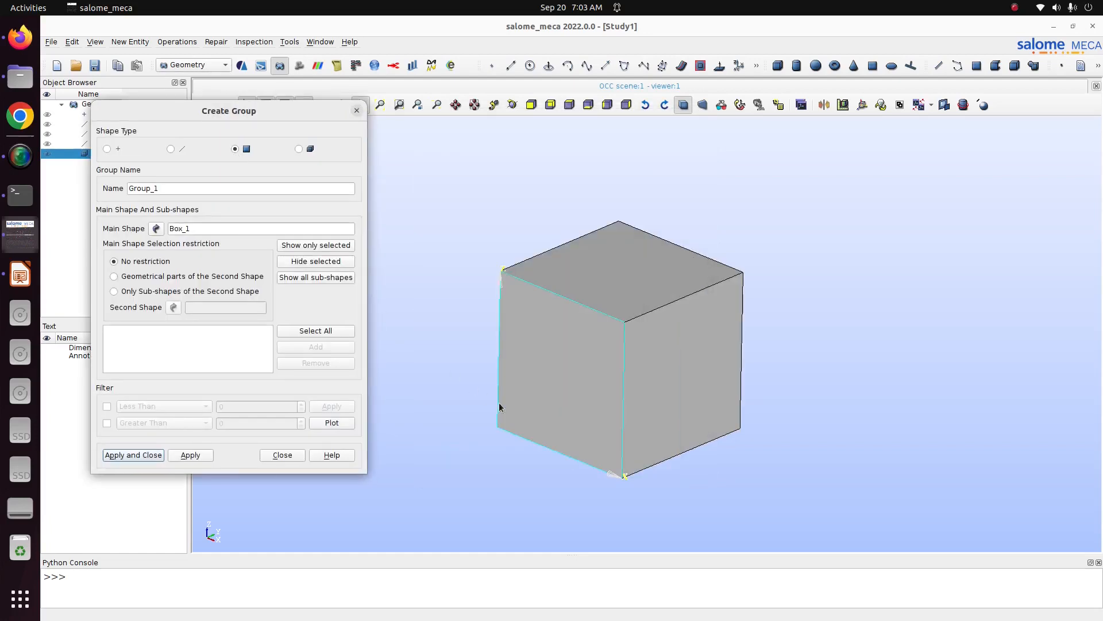
{"action": "left_click", "coordinate": [513, 104]}
{"action": "left_click_drag", "start_coordinate": [613, 330], "coordinate": [634, 427]}
{"action": "left_click", "coordinate": [634, 427]}
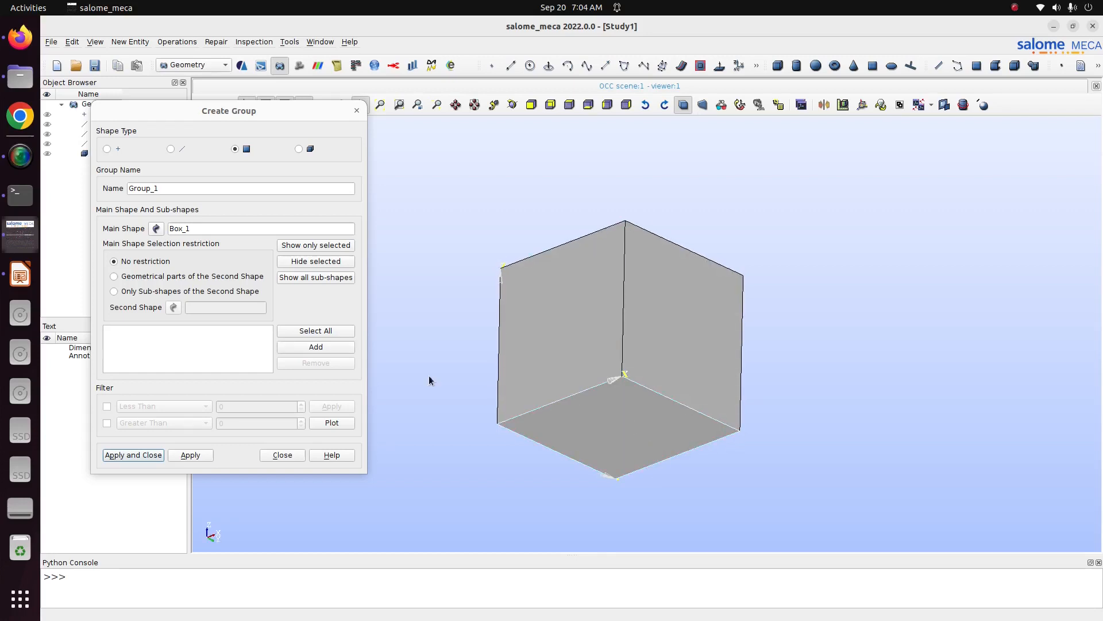
{"action": "left_click", "coordinate": [313, 350]}
{"action": "double_click", "coordinate": [130, 185]}
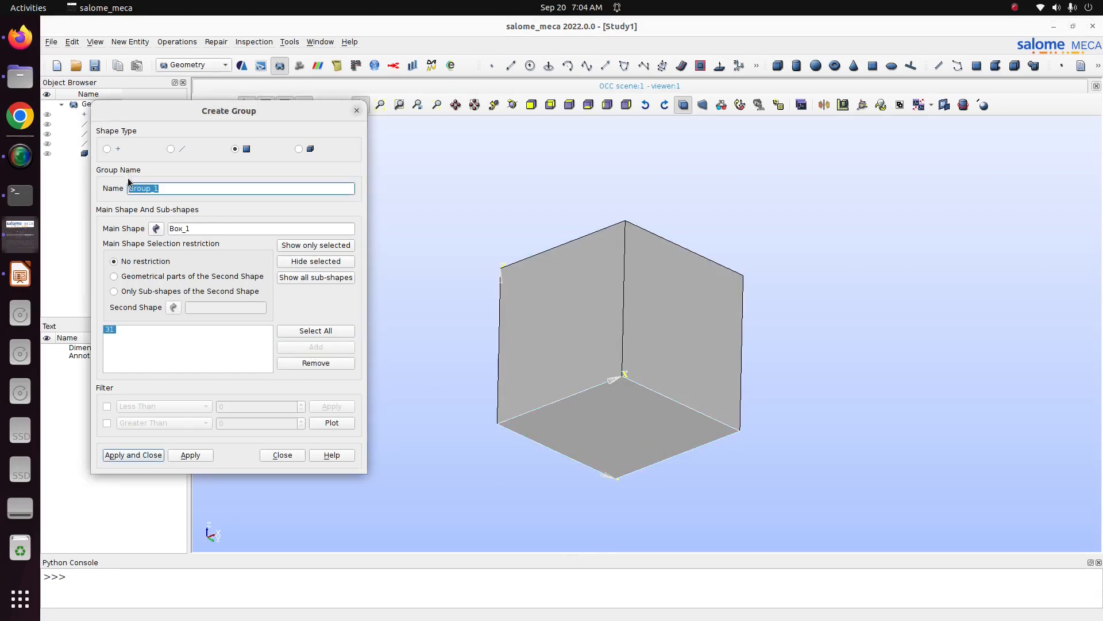
{"action": "type", "text": "F"}
{"action": "left_click", "coordinate": [187, 458]}
Create a face group named Pressure on Box_1 containing the cube's top face, and finish group creation.
{"action": "left_click", "coordinate": [514, 106]}
{"action": "left_click_drag", "start_coordinate": [601, 218], "coordinate": [615, 310]}
{"action": "left_click", "coordinate": [619, 293]}
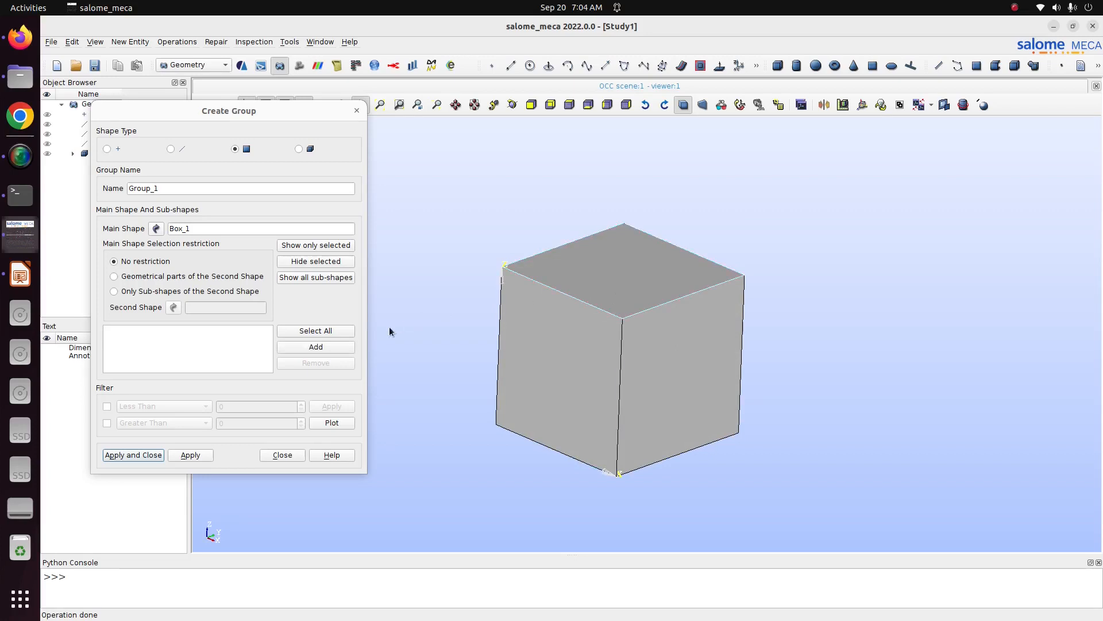
{"action": "left_click", "coordinate": [325, 348]}
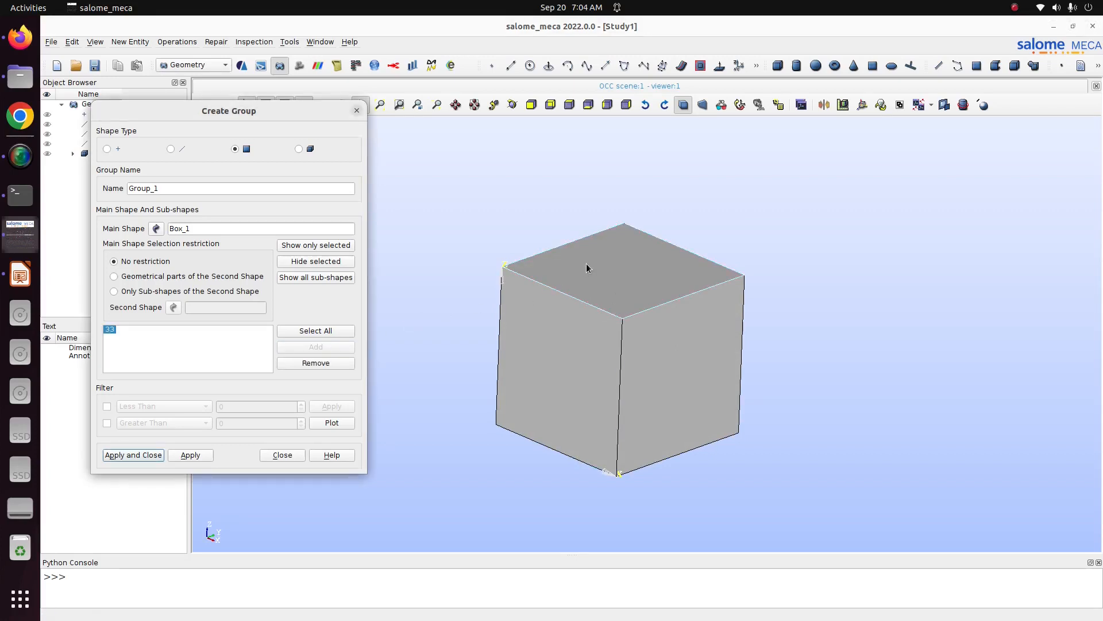
{"action": "double_click", "coordinate": [147, 189]}
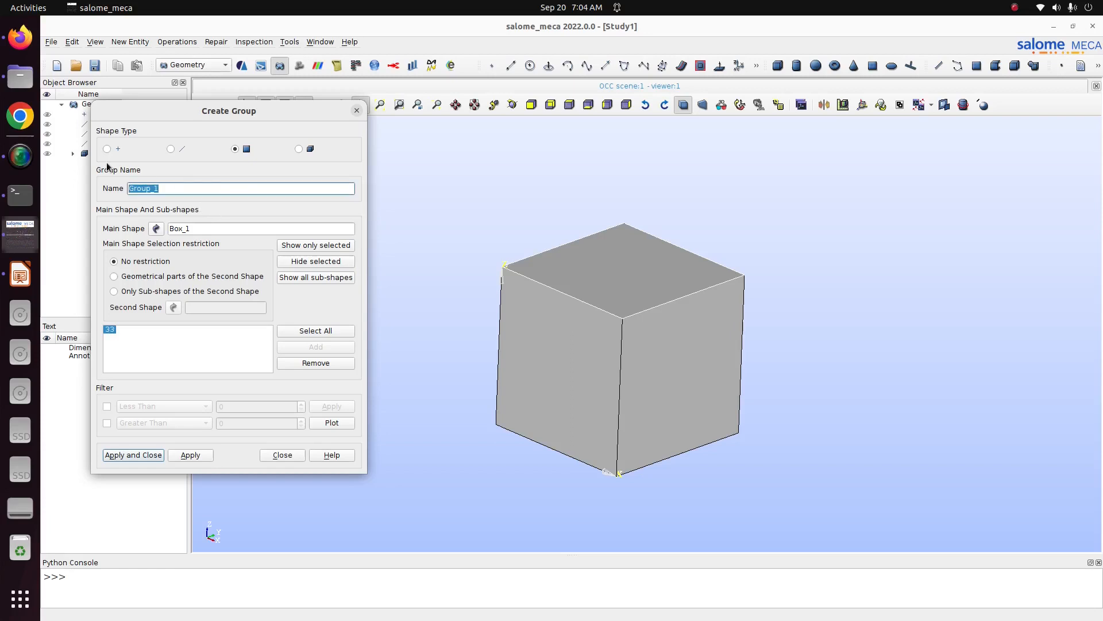
{"action": "type", "text": "Pressure"}
{"action": "left_click", "coordinate": [132, 455]}
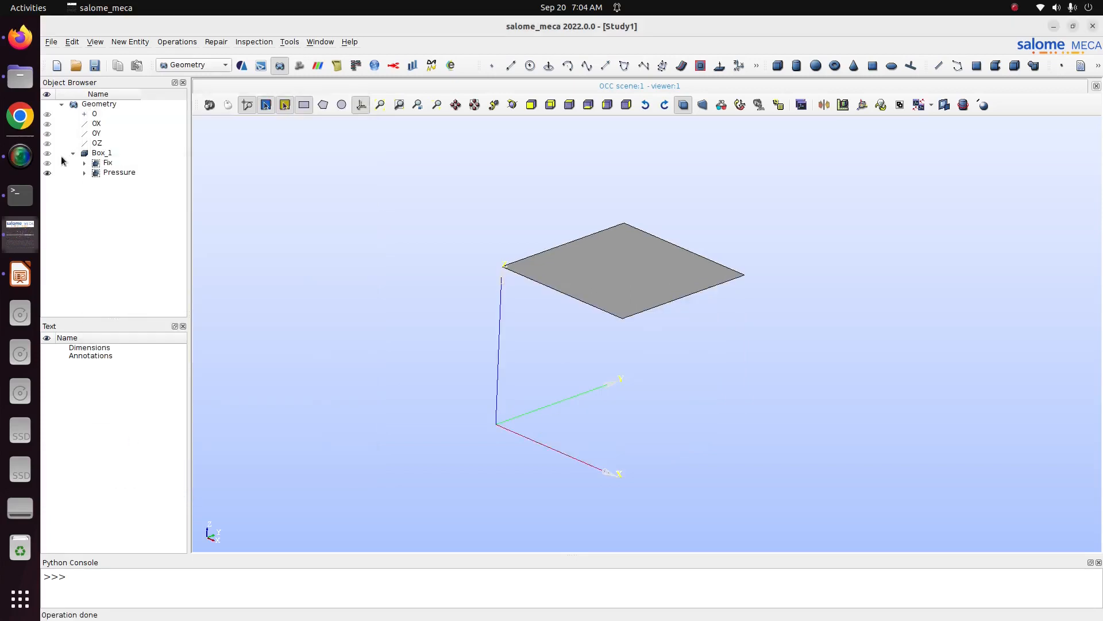
Check the faces in the Fix and Pressure groups by toggling the visibility of the box and both groups.
{"action": "left_click", "coordinate": [48, 155]}
{"action": "left_click", "coordinate": [48, 155]}
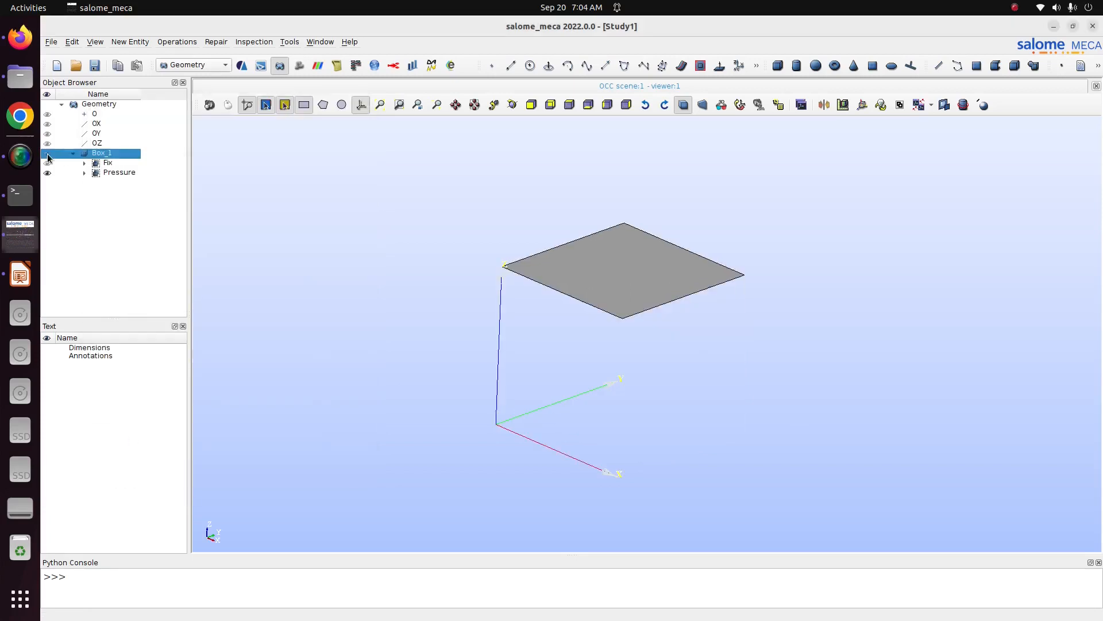
{"action": "left_click", "coordinate": [48, 156]}
{"action": "left_click", "coordinate": [48, 155]}
{"action": "left_click", "coordinate": [47, 173]}
{"action": "left_click", "coordinate": [47, 164]}
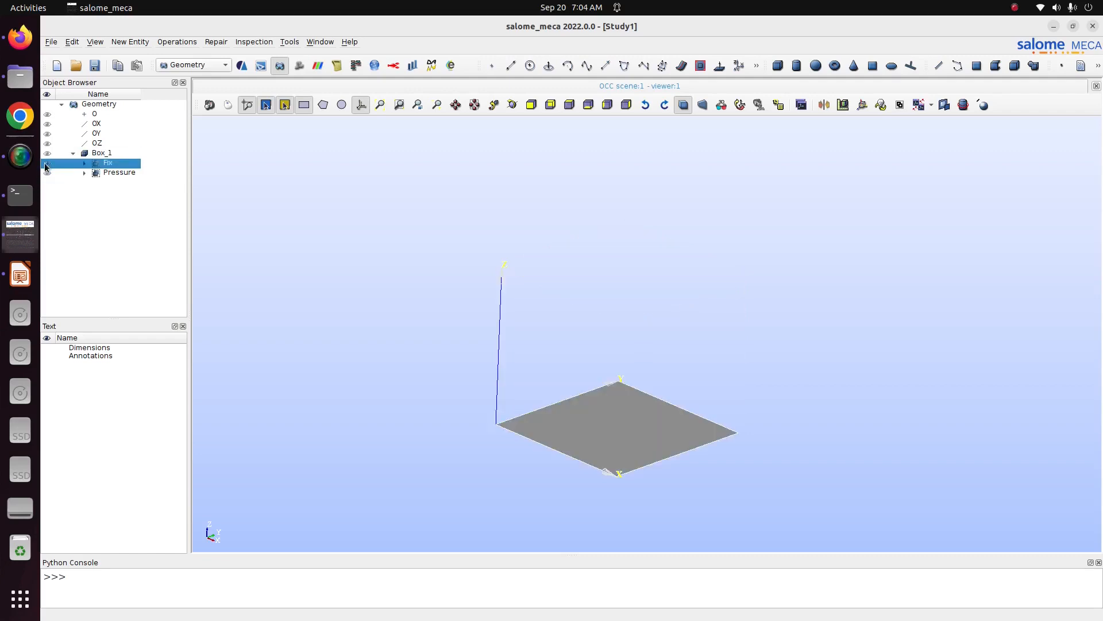
{"action": "left_click", "coordinate": [48, 173]}
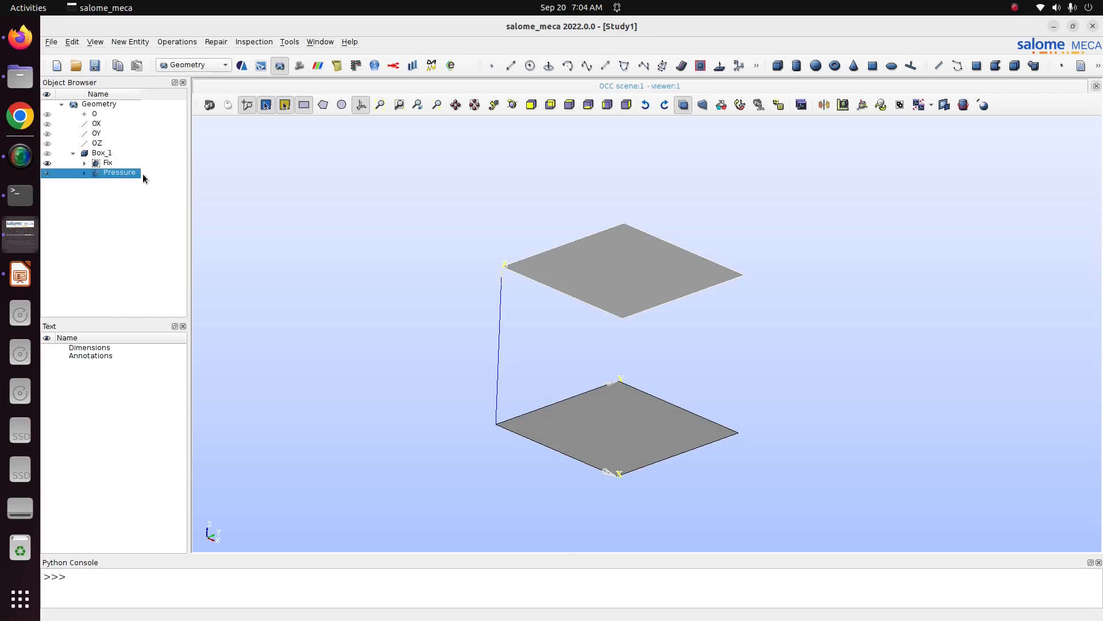
Save the study under the name Study1 in the Pictures/CODE_ASTER/1_STATIC_ANALYSIS folder.
{"action": "left_click", "coordinate": [53, 42]}
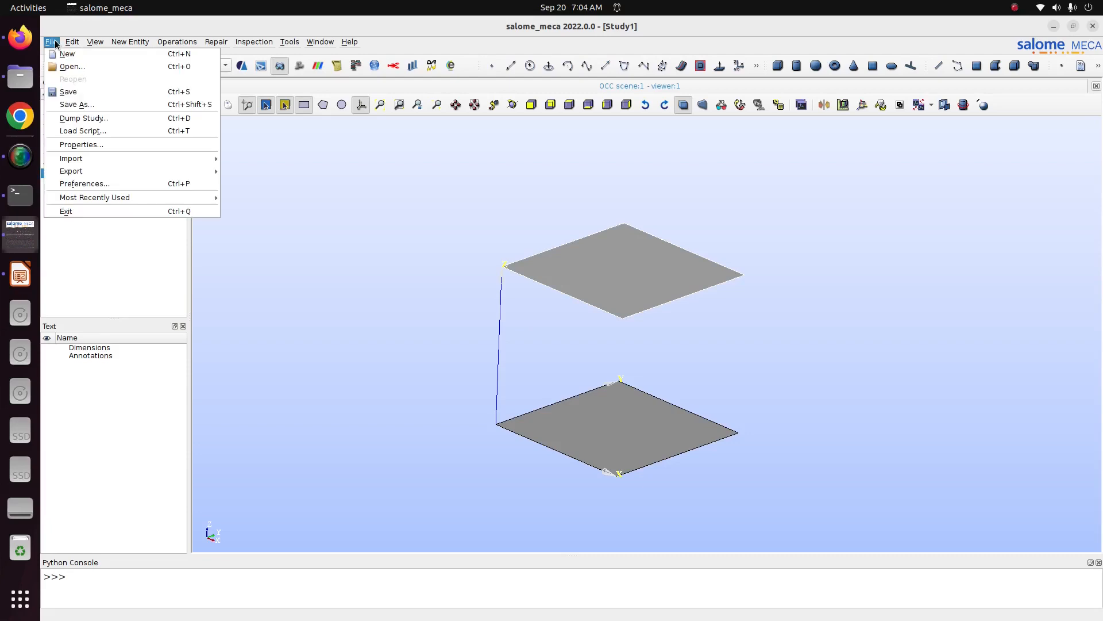
{"action": "left_click", "coordinate": [89, 105]}
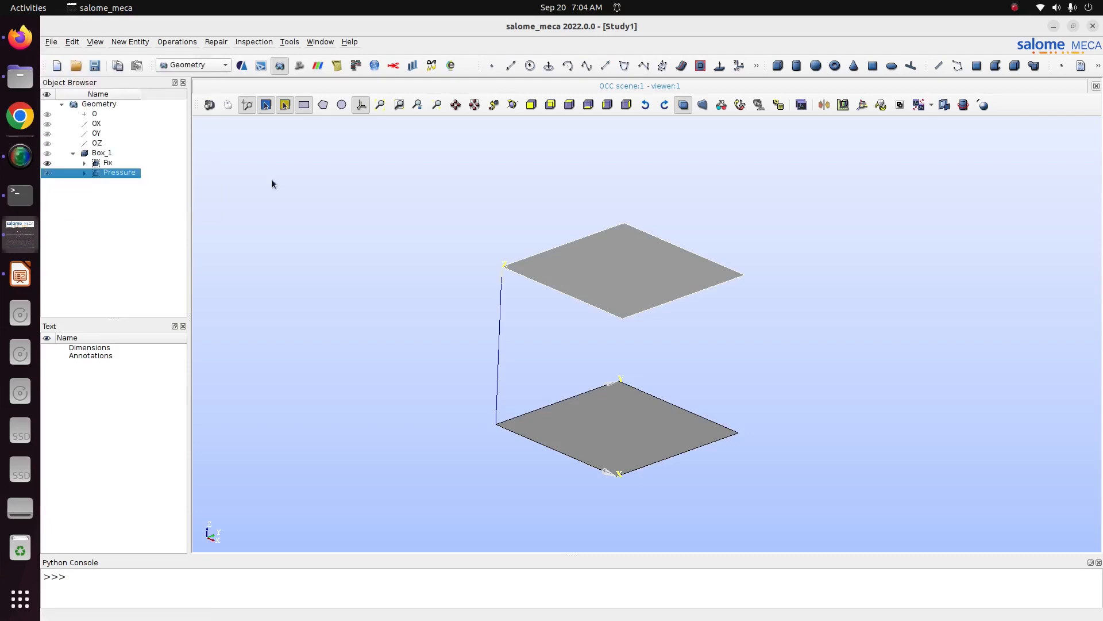
{"action": "left_click", "coordinate": [501, 226]}
{"action": "left_click", "coordinate": [506, 237]}
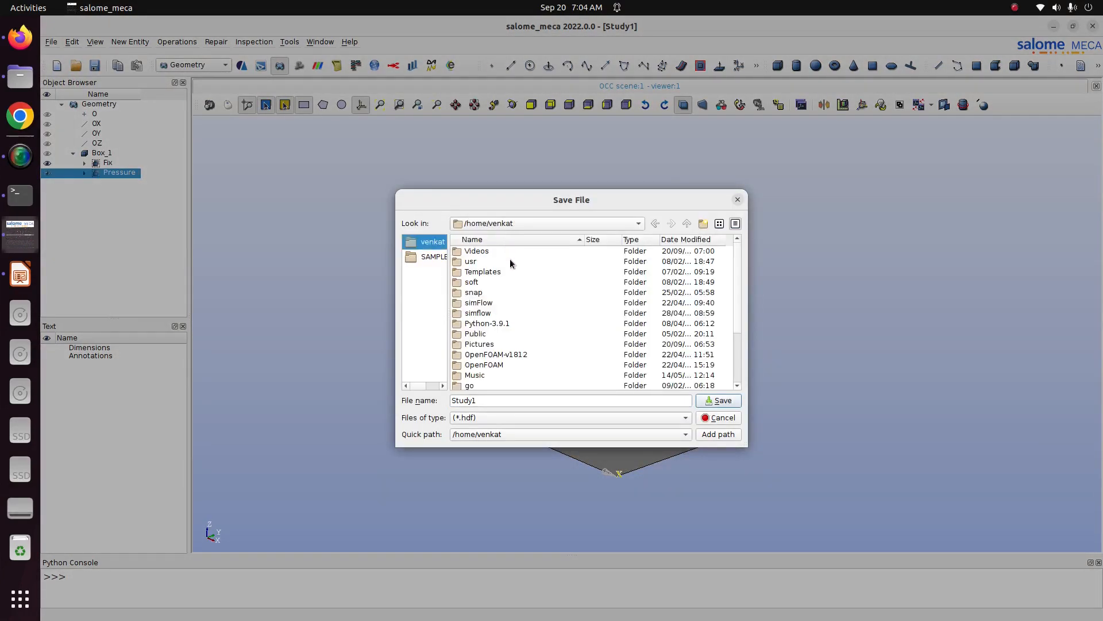
{"action": "double_click", "coordinate": [488, 344]}
{"action": "double_click", "coordinate": [485, 262]}
{"action": "double_click", "coordinate": [482, 263]}
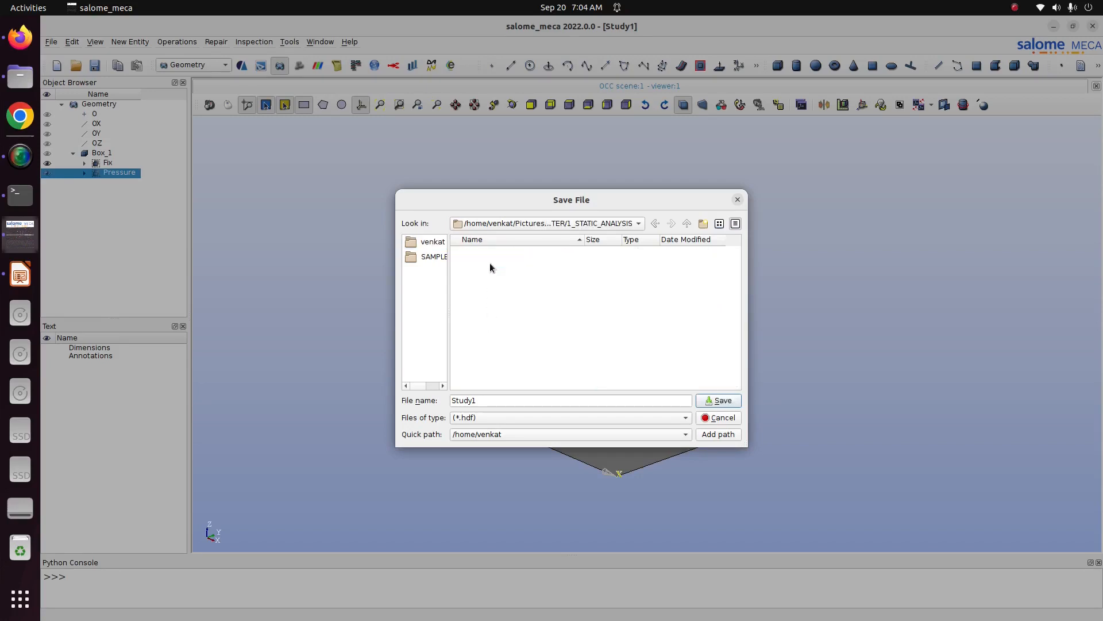
{"action": "left_click", "coordinate": [716, 402]}
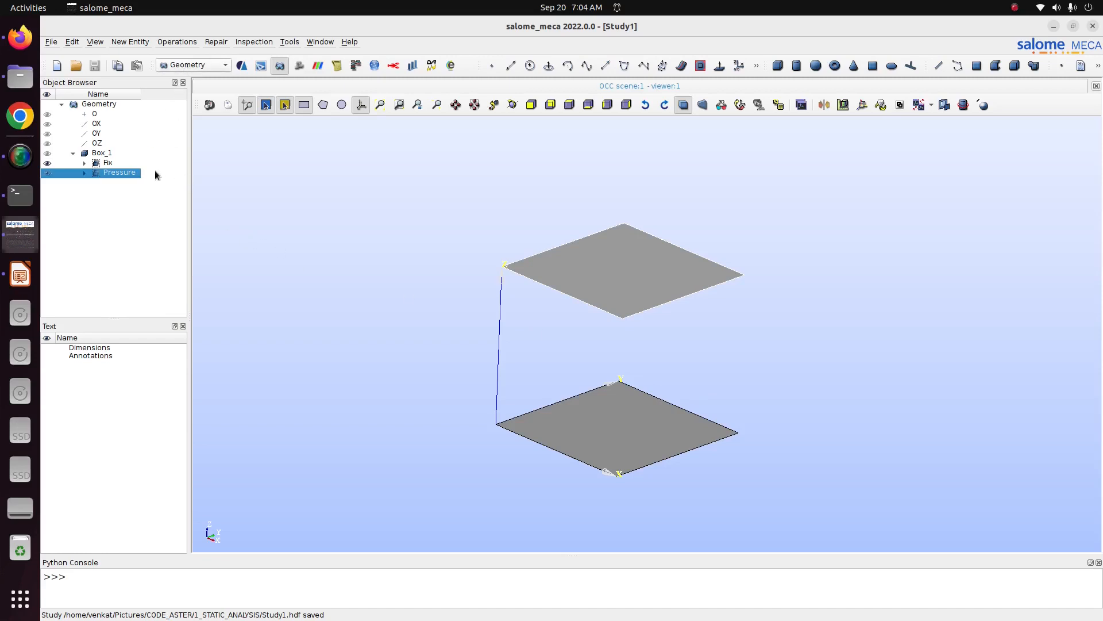
In the Mesh module, start a new mesh on Box_1 with Hexahedron (i,j,k) as the 3D algorithm.
{"action": "left_click", "coordinate": [192, 68]}
{"action": "left_click", "coordinate": [193, 78]}
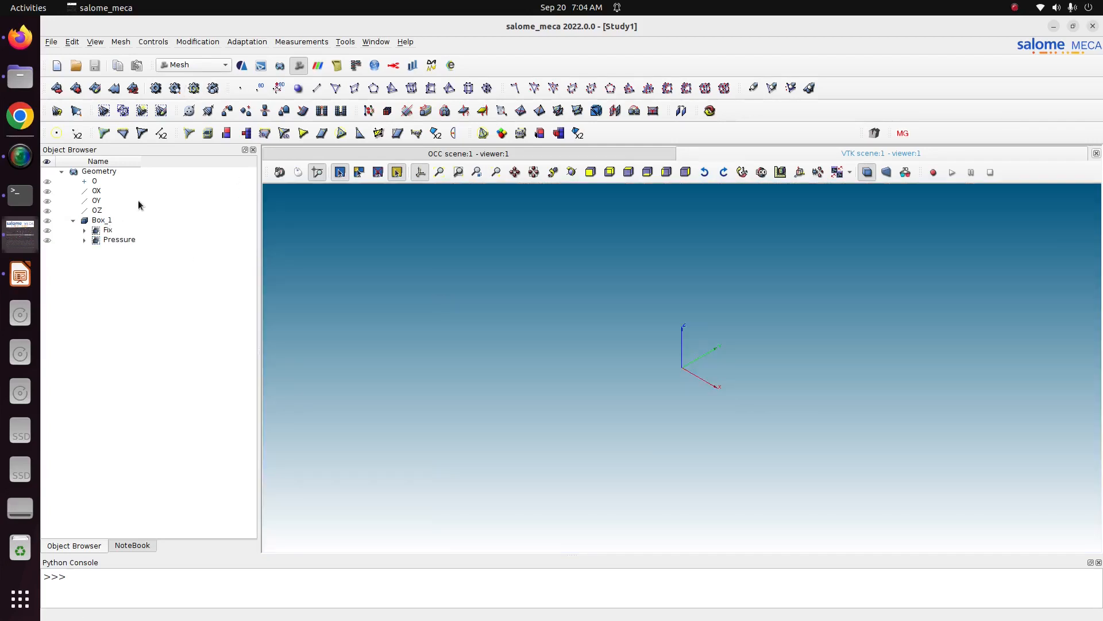
{"action": "left_click", "coordinate": [95, 224]}
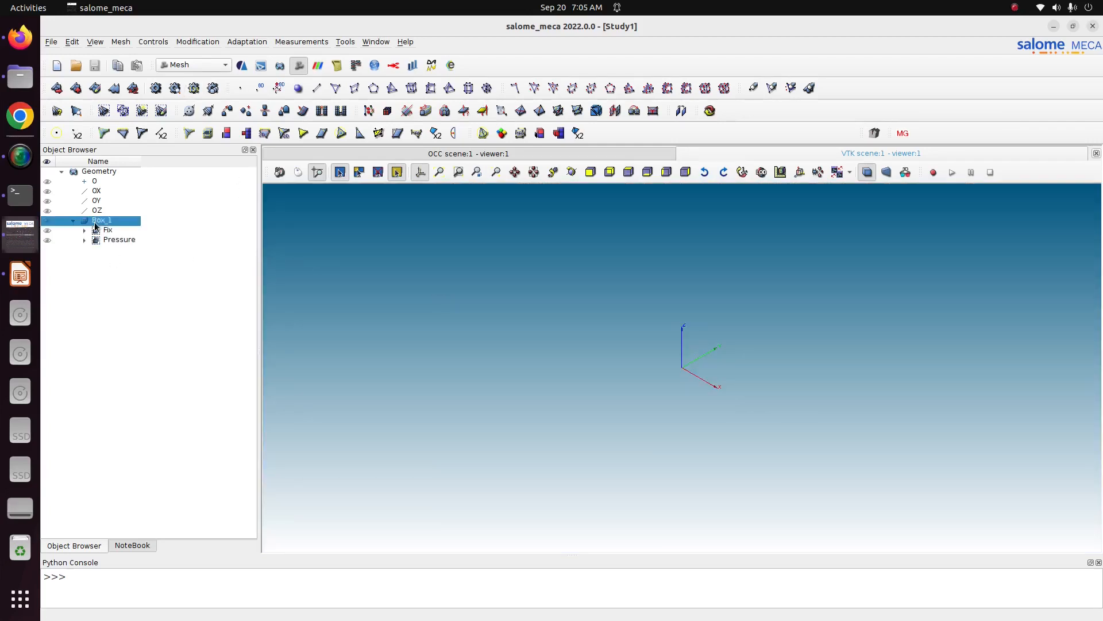
{"action": "left_click", "coordinate": [121, 42]}
{"action": "left_click", "coordinate": [129, 55]}
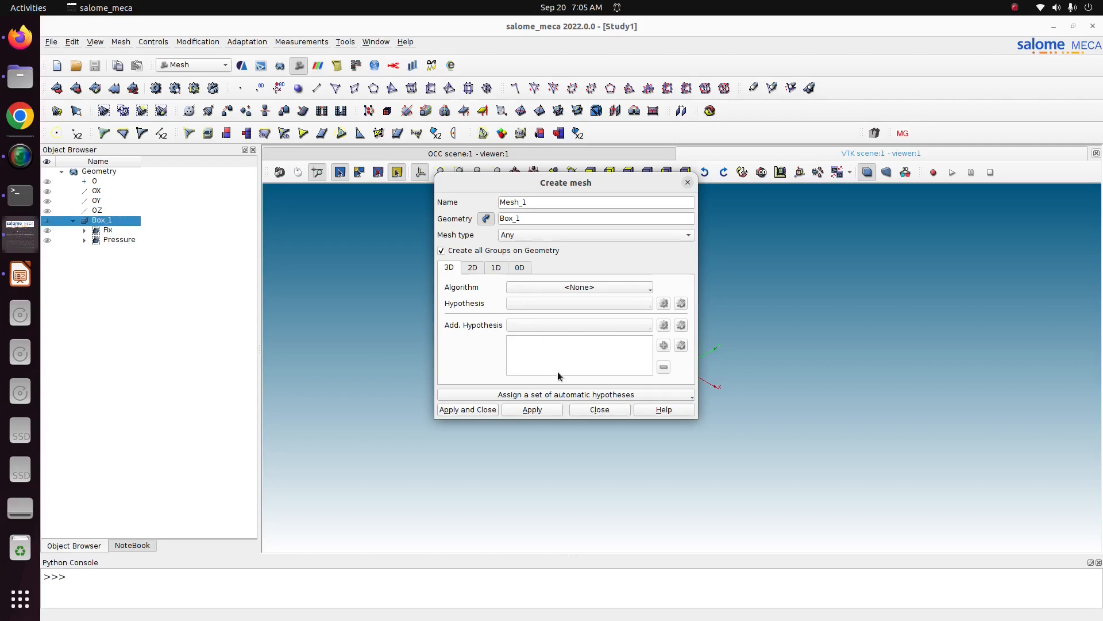
{"action": "left_click", "coordinate": [573, 394]}
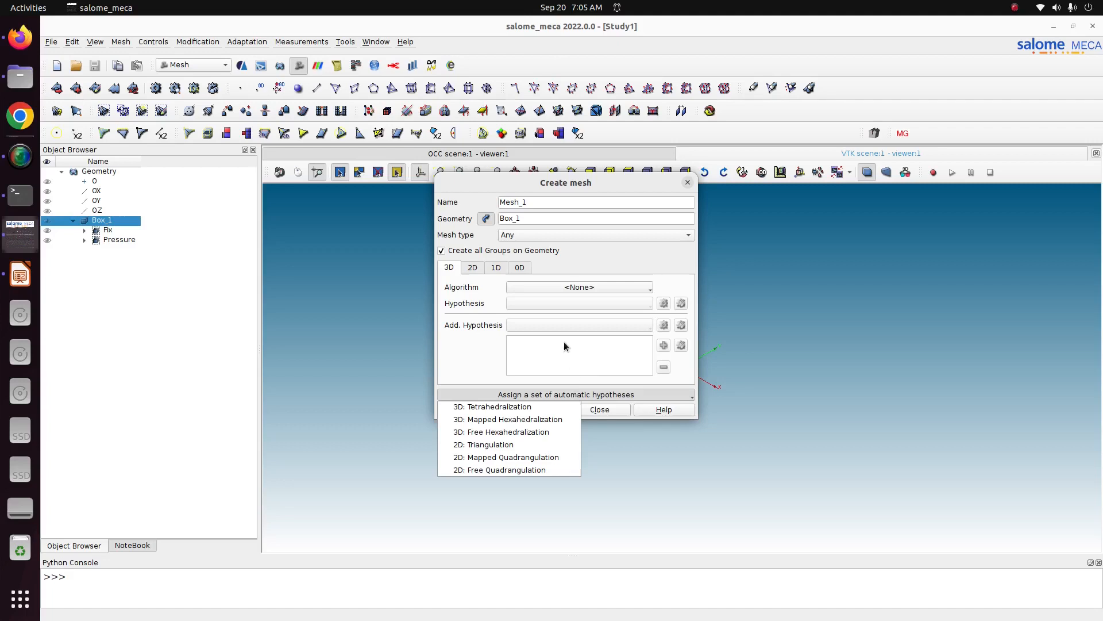
{"action": "left_click", "coordinate": [457, 271]}
{"action": "left_click", "coordinate": [551, 288]}
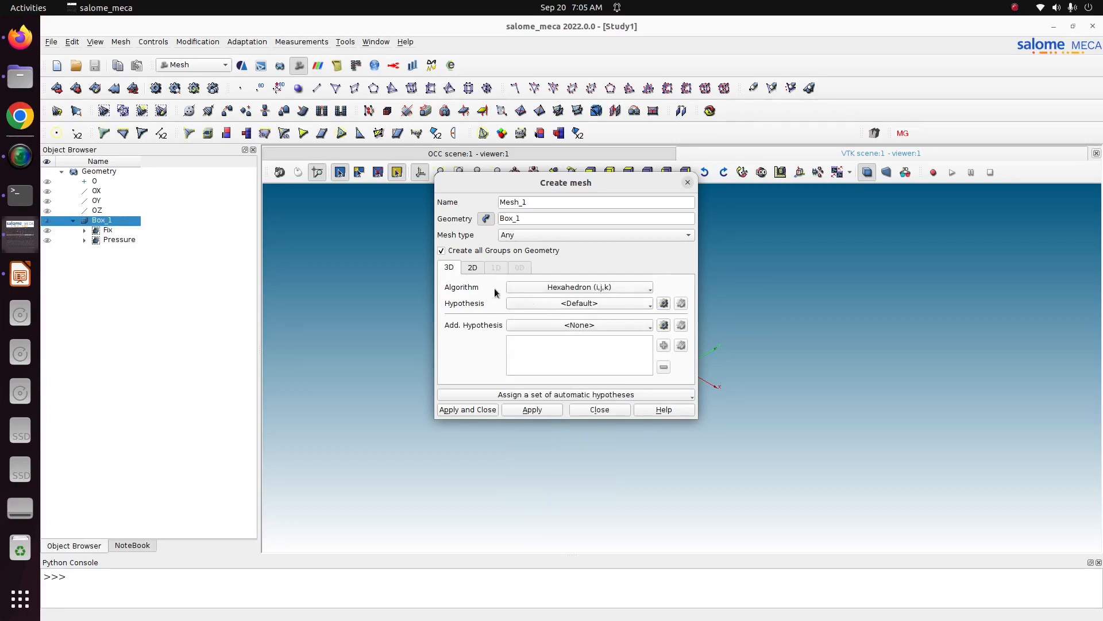
Set the mesh's 2D algorithm to Quadrangle: Mapping and its 1D algorithm to Wire Discretisation.
{"action": "left_click", "coordinate": [477, 269]}
{"action": "left_click", "coordinate": [531, 287]}
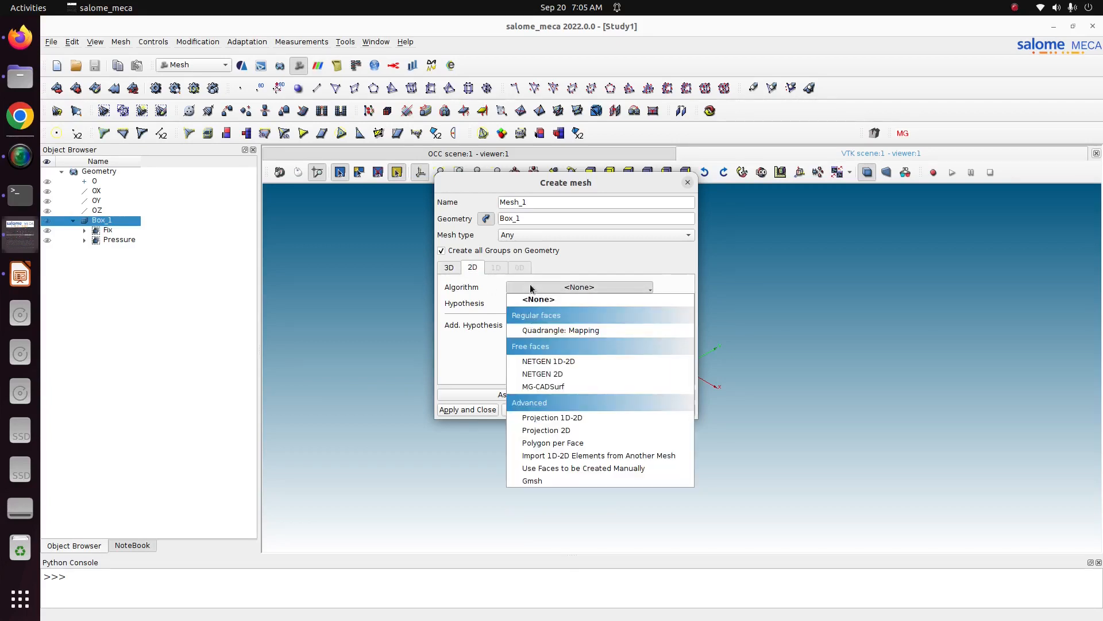
{"action": "left_click", "coordinate": [567, 330]}
{"action": "left_click", "coordinate": [496, 268]}
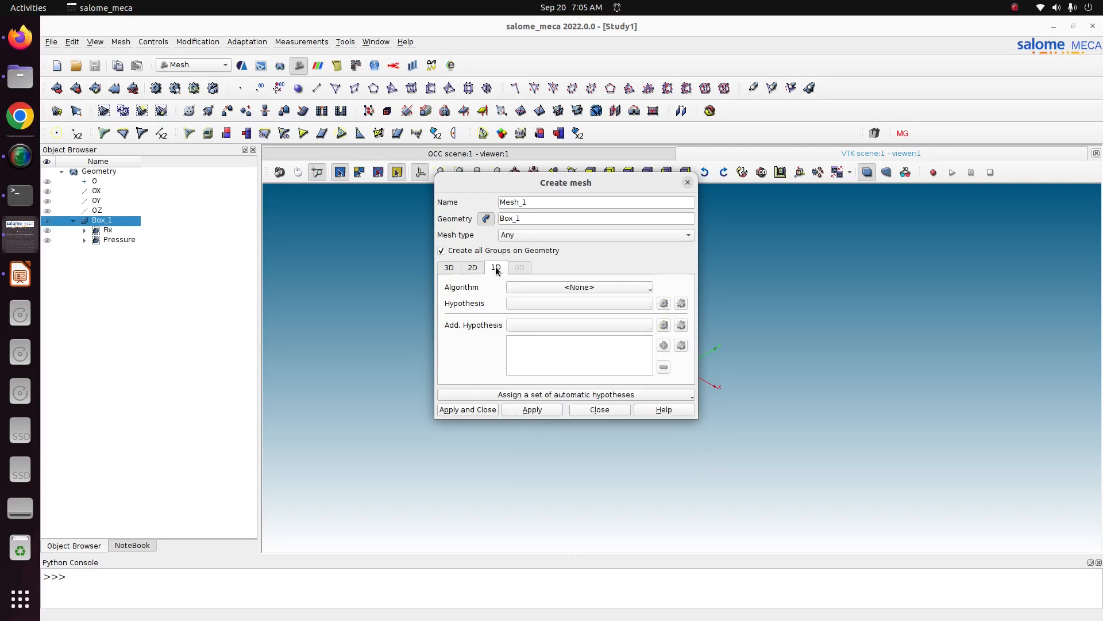
{"action": "left_click", "coordinate": [559, 289]}
{"action": "left_click", "coordinate": [606, 331]}
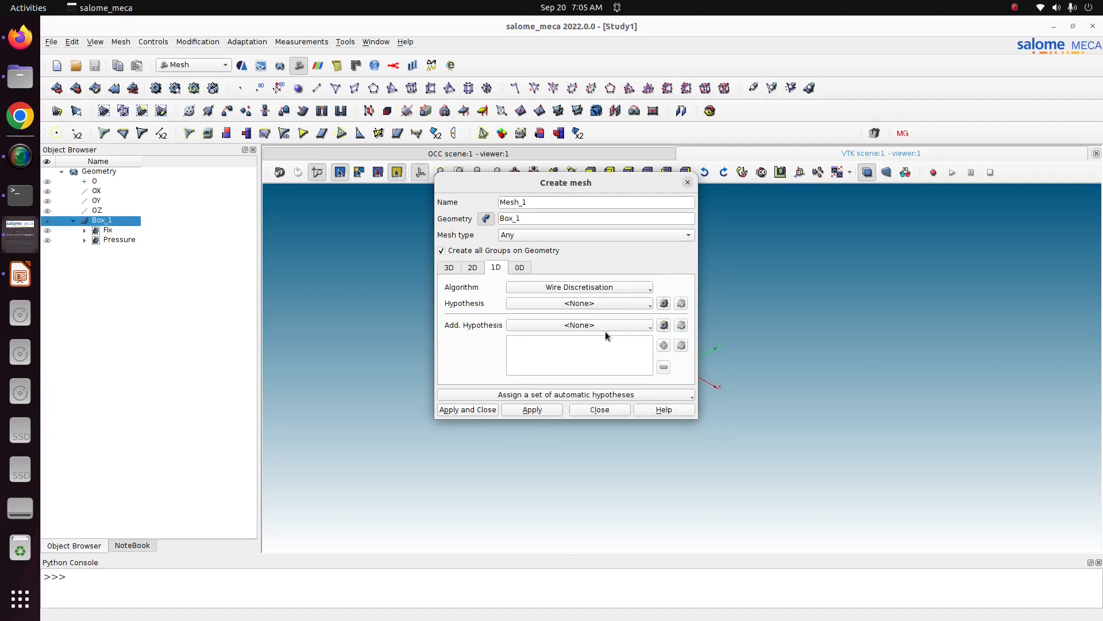
Add a Local Length hypothesis of 0.05 to the 1D algorithm and create the mesh.
{"action": "left_click", "coordinate": [664, 303]}
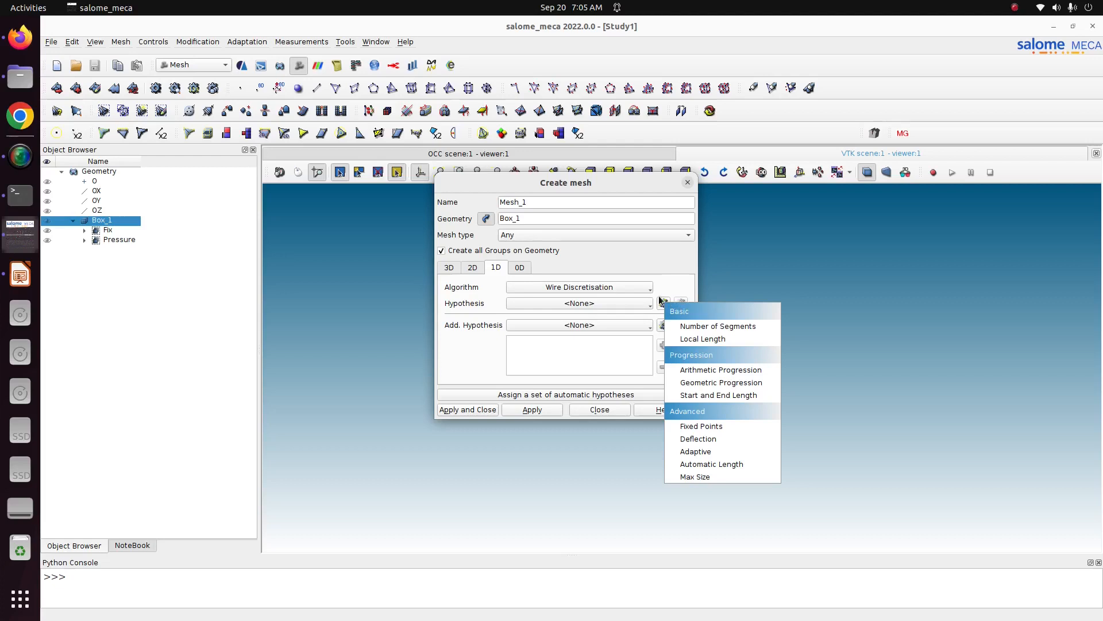
{"action": "left_click", "coordinate": [734, 340]}
{"action": "left_click_drag", "start_coordinate": [610, 286], "coordinate": [509, 287]}
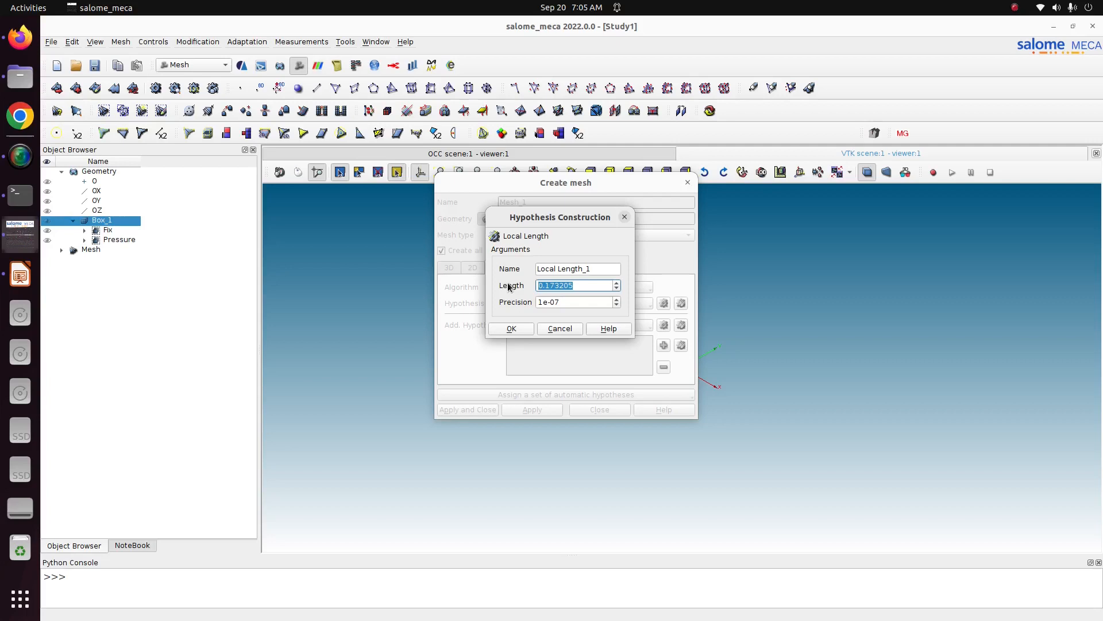
{"action": "type", "text": "0"}
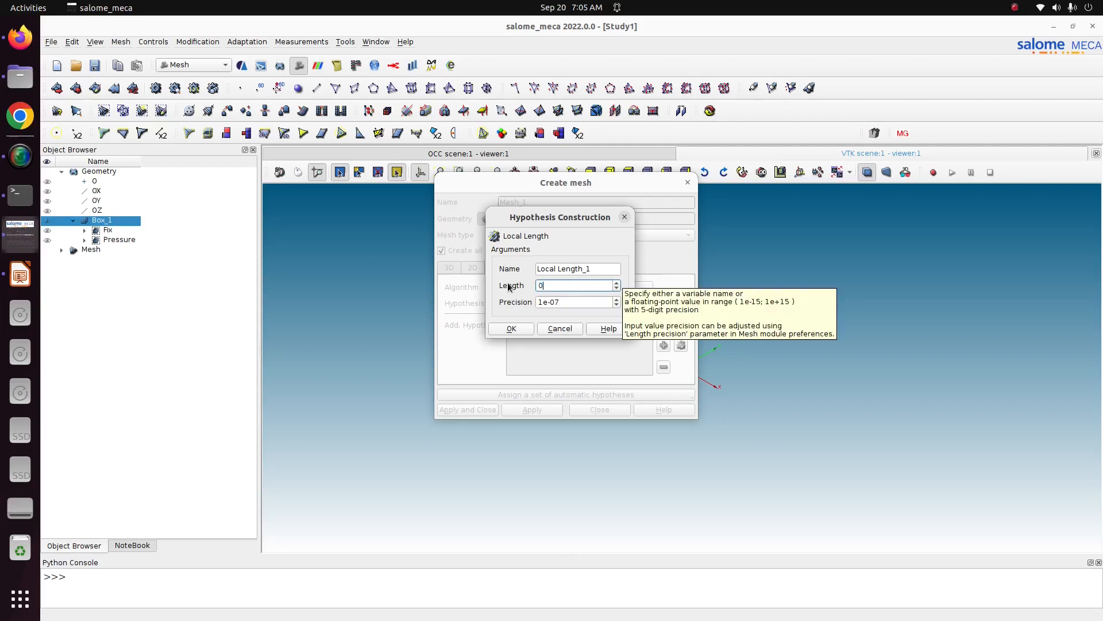
{"action": "type", "text": ".05"}
{"action": "left_click", "coordinate": [510, 329]}
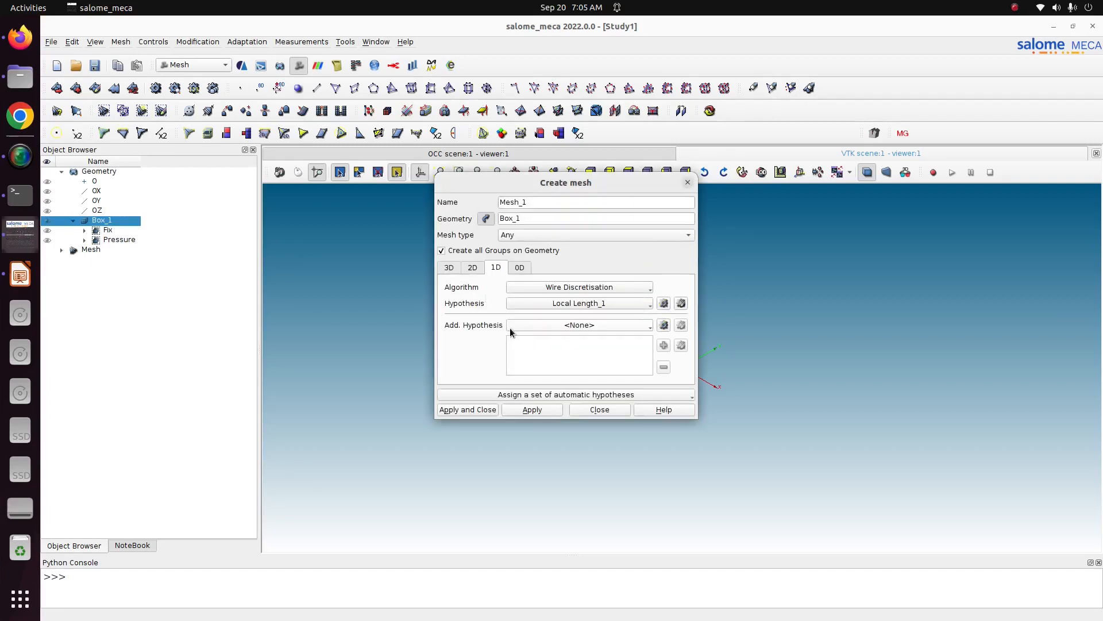
{"action": "left_click", "coordinate": [488, 411]}
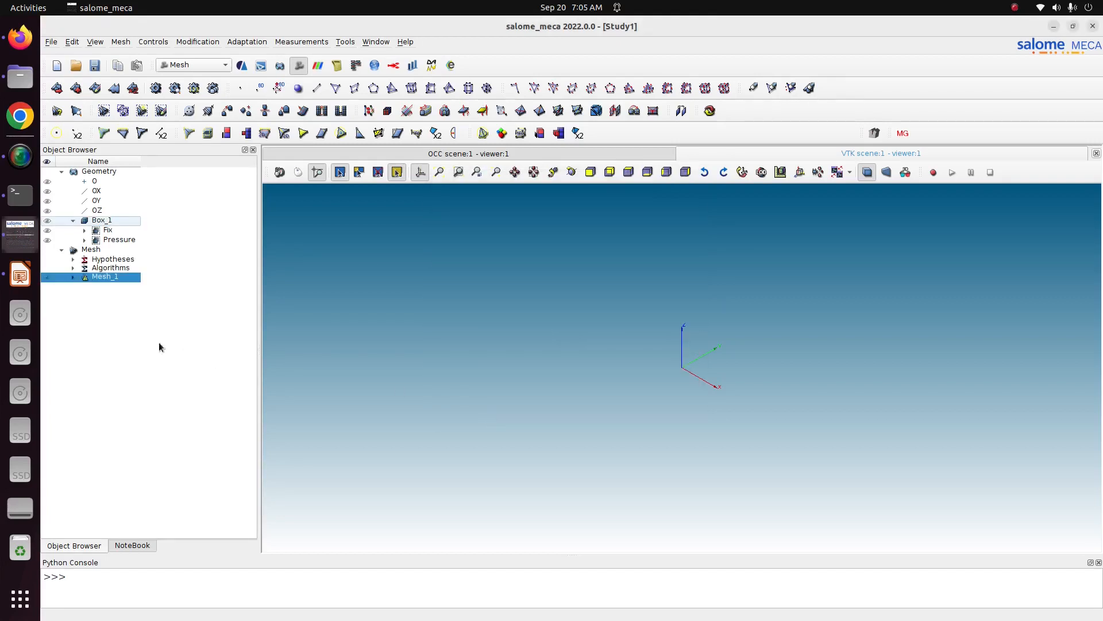
Compute Mesh_1, move the mesh report aside to view the meshed cube, and close the report.
{"action": "right_click", "coordinate": [100, 280]}
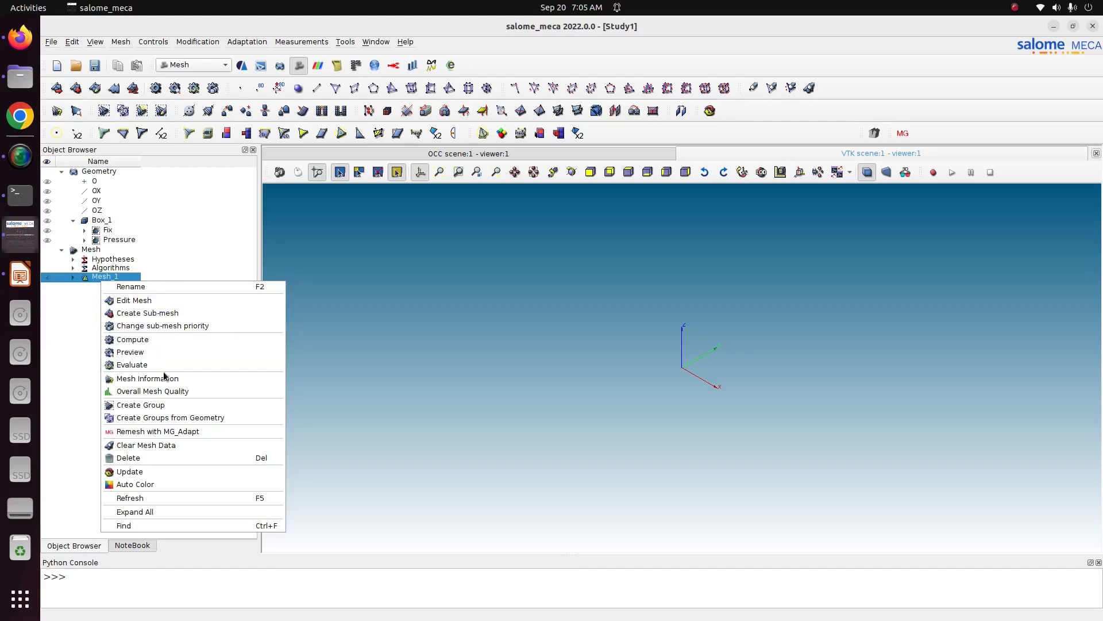
{"action": "left_click", "coordinate": [158, 339]}
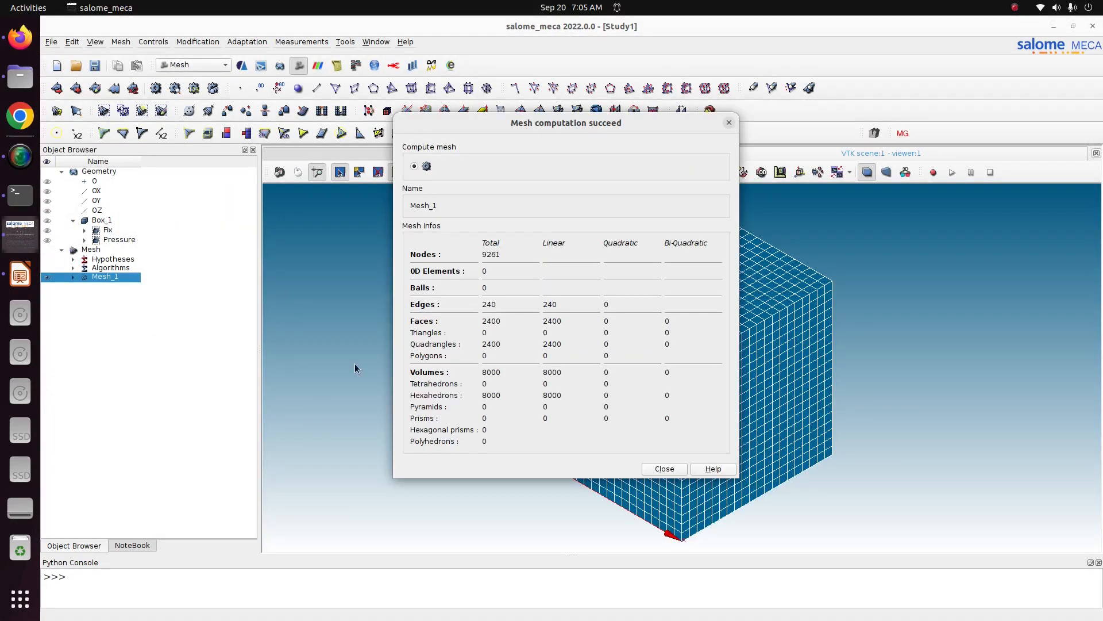
{"action": "left_click_drag", "start_coordinate": [596, 124], "coordinate": [358, 134]}
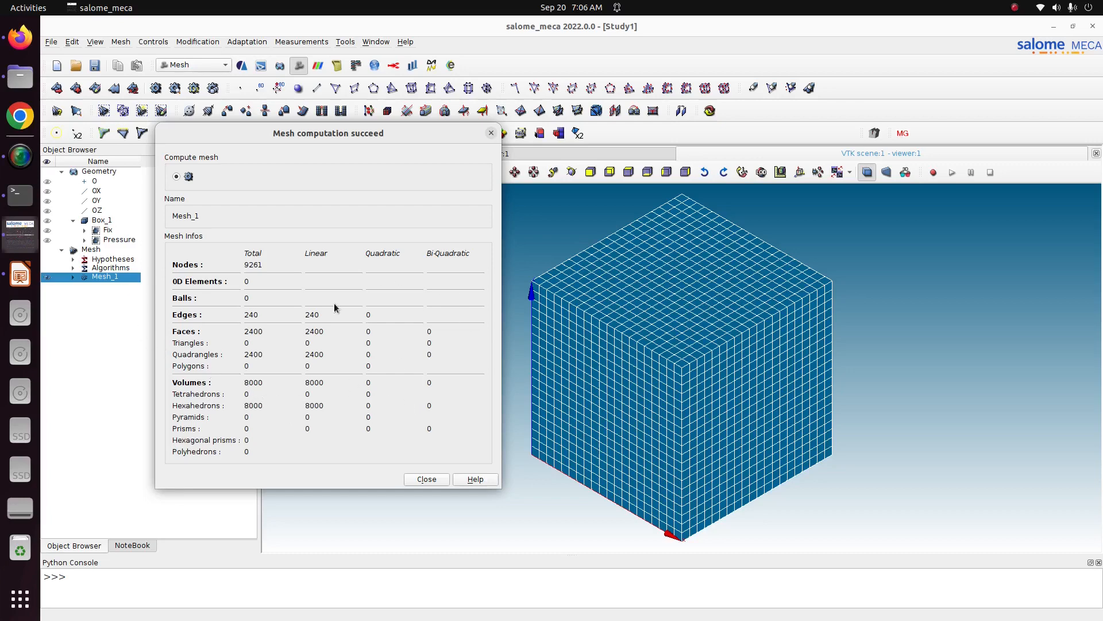
{"action": "left_click", "coordinate": [427, 479]}
Expand Mesh_1 to show its groups of faces, and save the study.
{"action": "left_click", "coordinate": [73, 277]}
{"action": "left_click", "coordinate": [84, 312]}
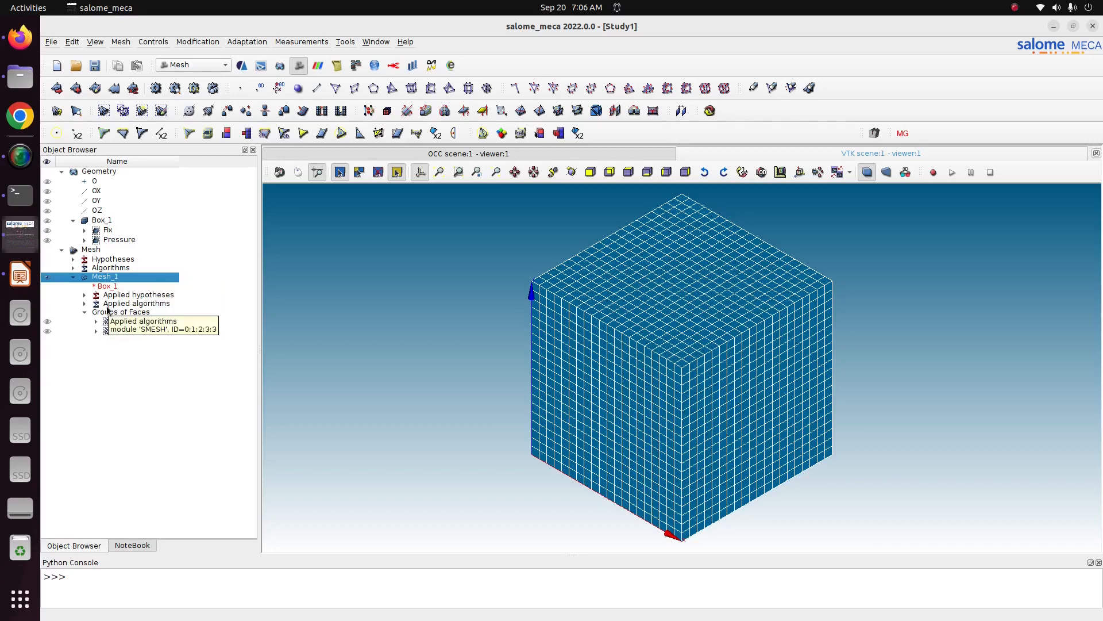
{"action": "left_click", "coordinate": [95, 65]}
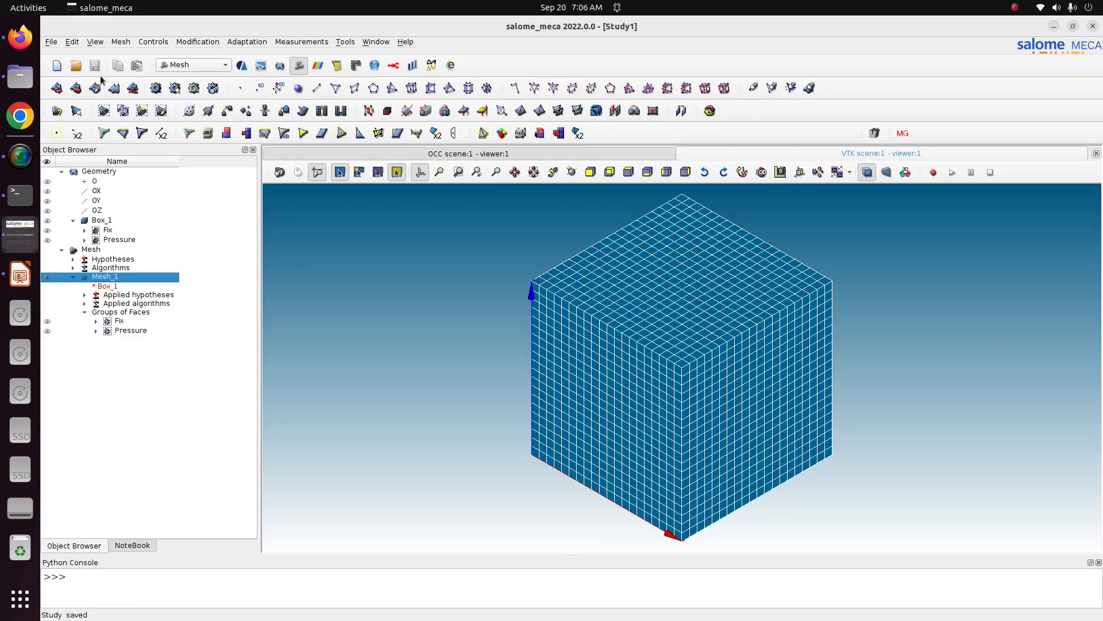
Switch to the AsterStudy module and choose the stable code_aster version.
{"action": "left_click", "coordinate": [210, 66]}
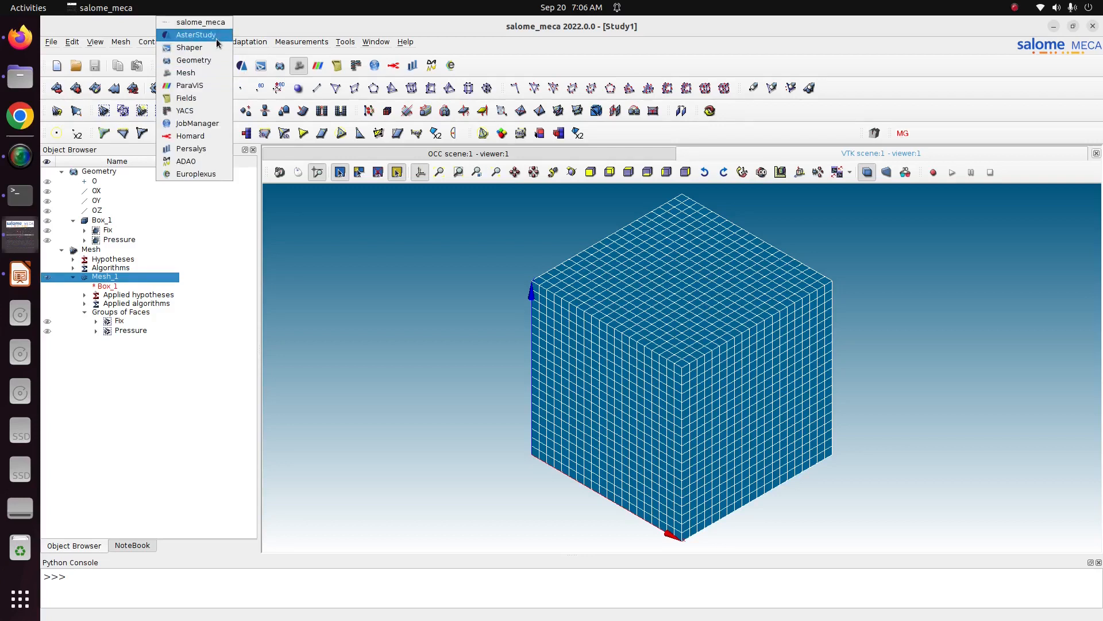
{"action": "left_click", "coordinate": [217, 43]}
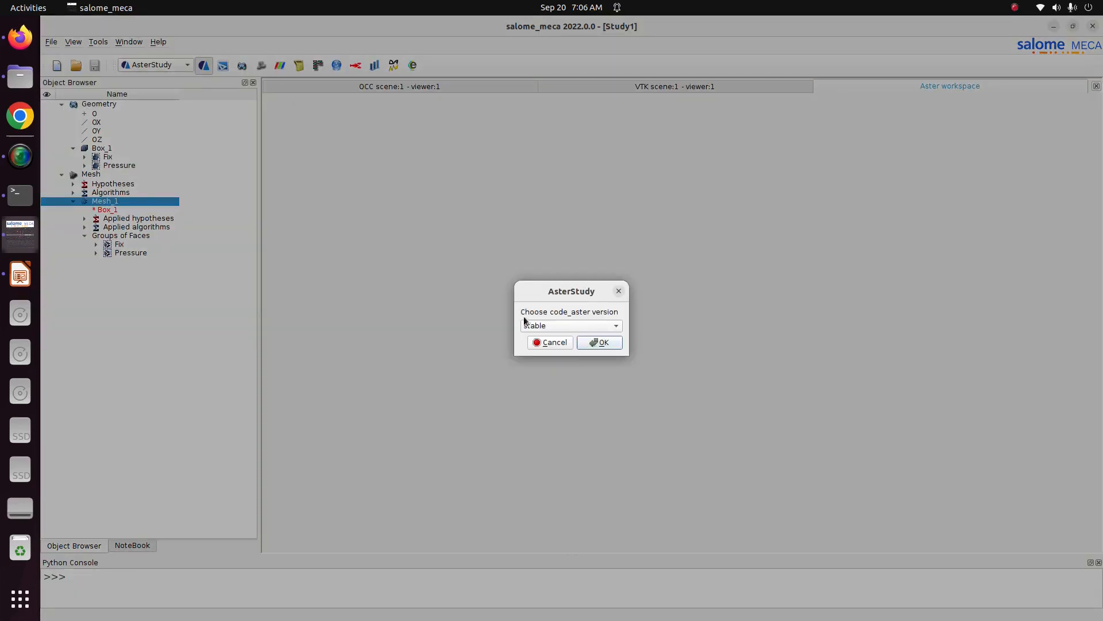
{"action": "left_click", "coordinate": [567, 326]}
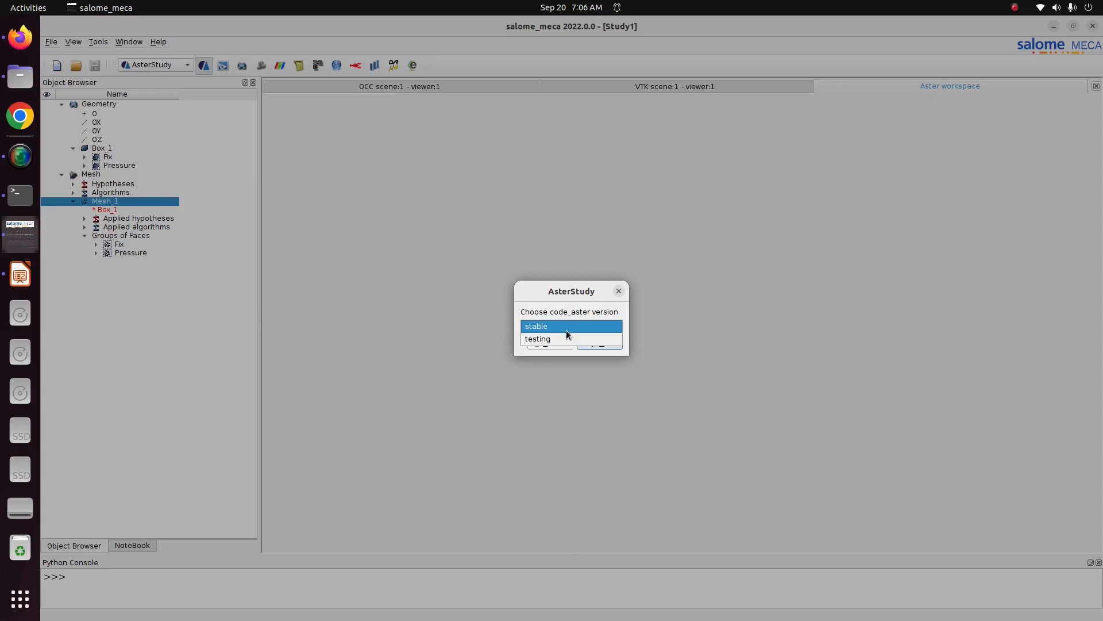
{"action": "left_click", "coordinate": [564, 326]}
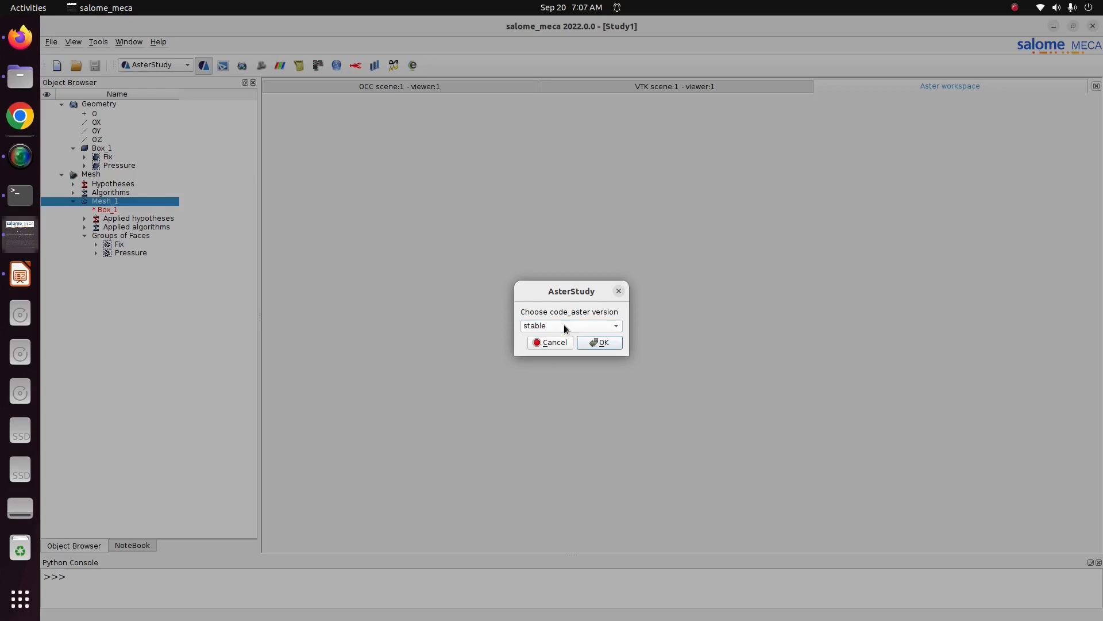
{"action": "left_click", "coordinate": [598, 343]}
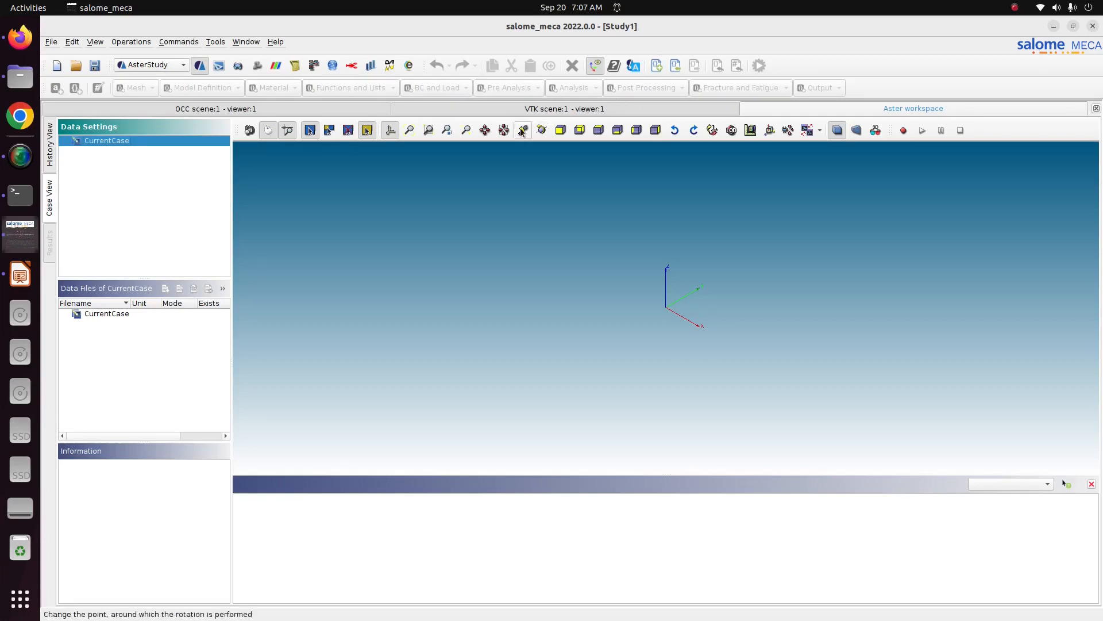
Add an Isotropic linear elasticity stage to CurrentCase with the assistant, using Mesh_1 as input mesh and 3D as model kind.
{"action": "right_click", "coordinate": [105, 141]}
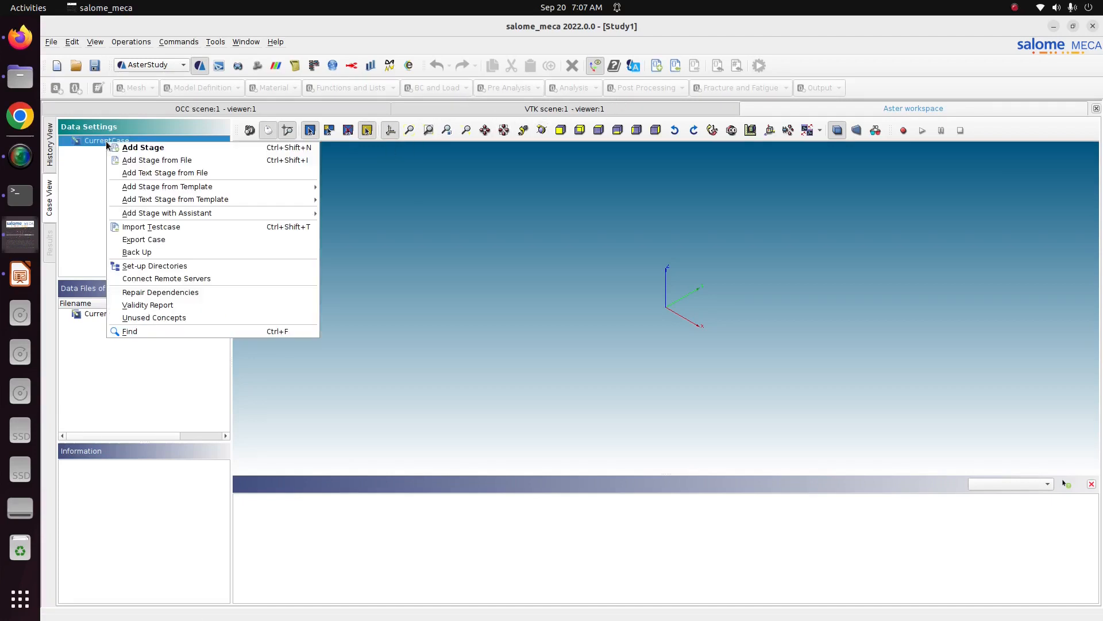
{"action": "mouse_move", "coordinate": [191, 217]}
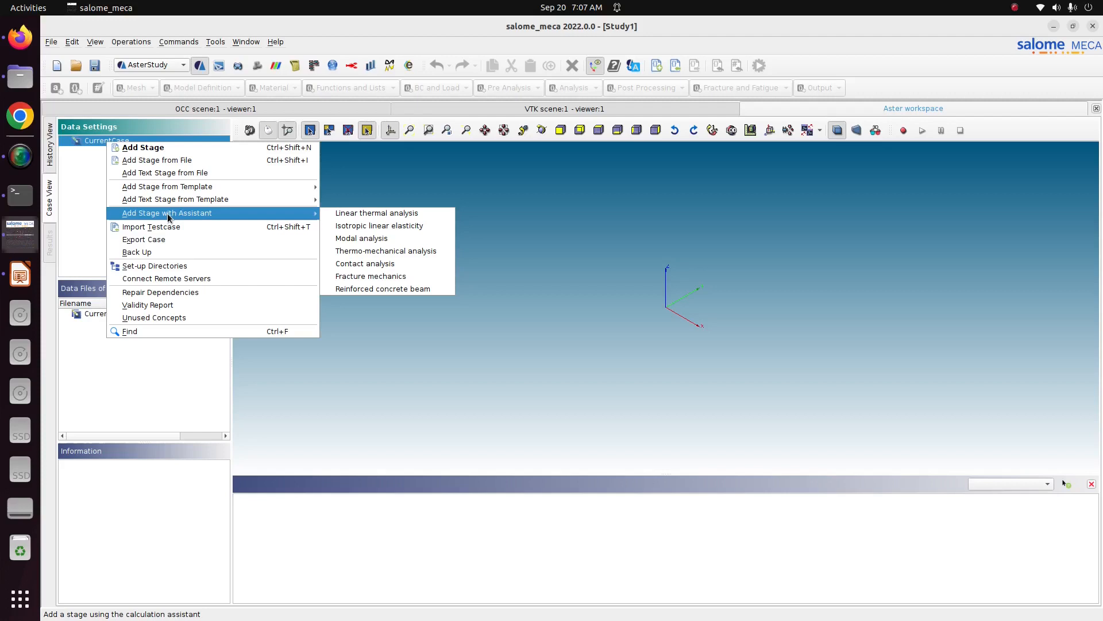
{"action": "left_click", "coordinate": [386, 228]}
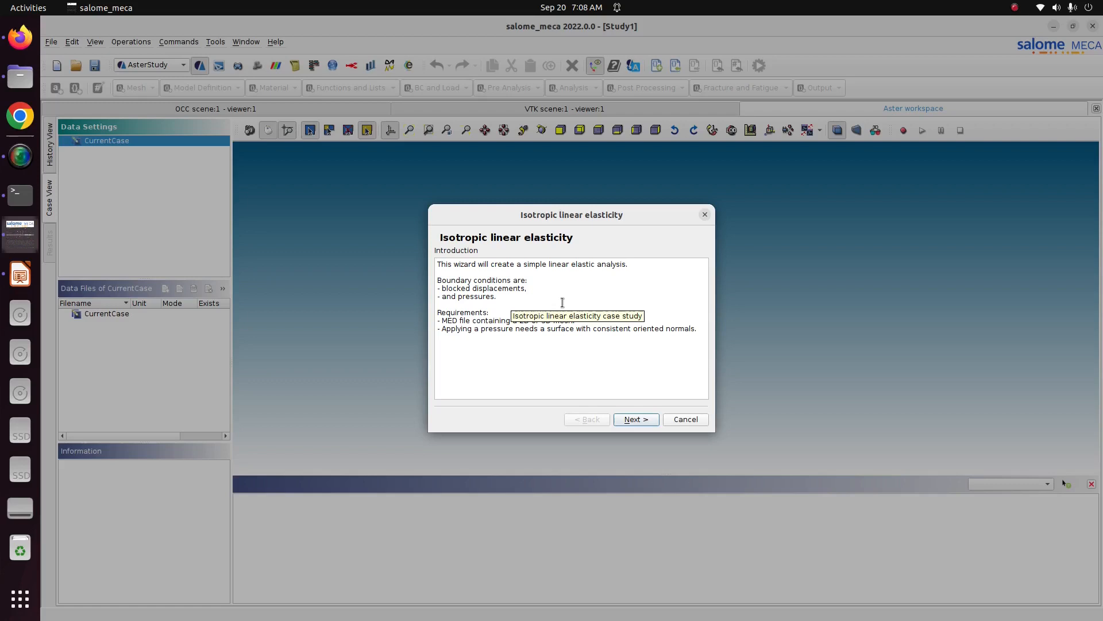
{"action": "left_click", "coordinate": [637, 420]}
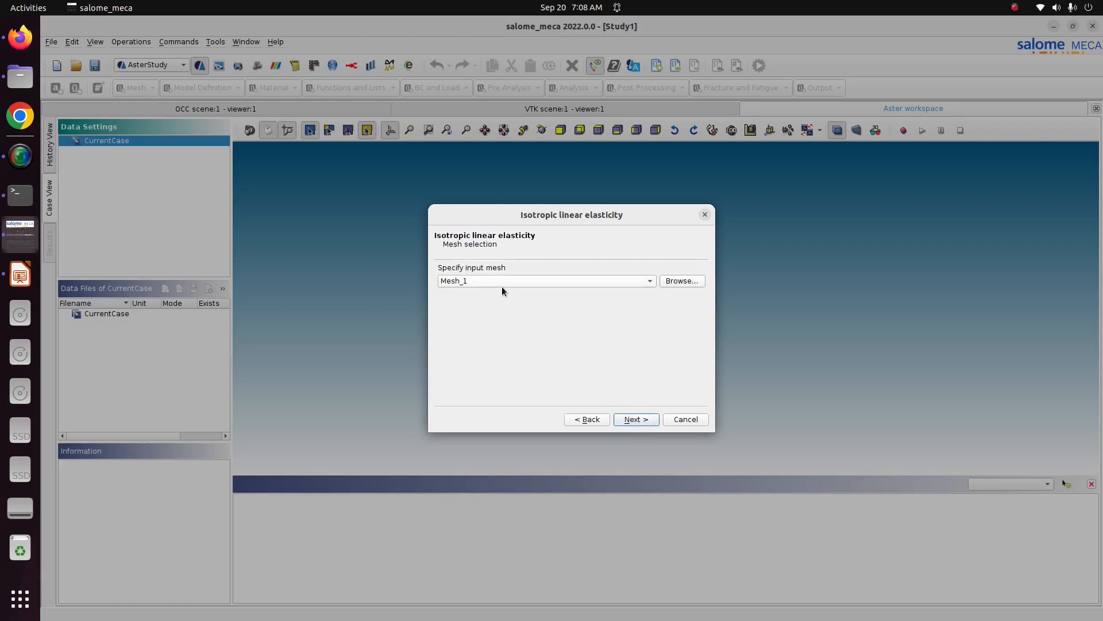
{"action": "left_click", "coordinate": [646, 419]}
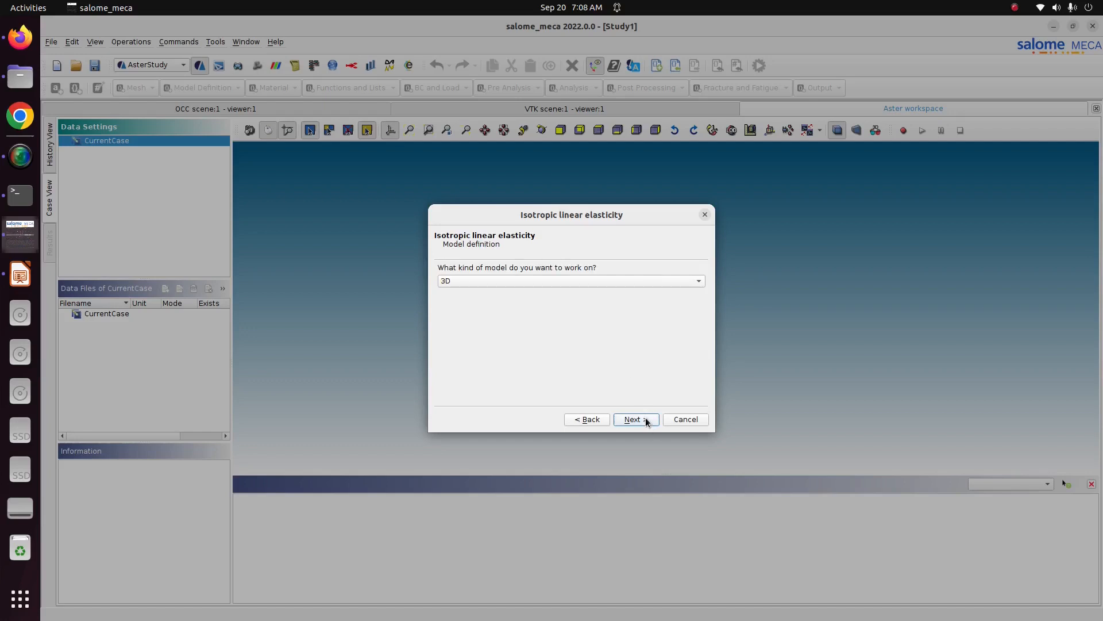
{"action": "left_click", "coordinate": [453, 282]}
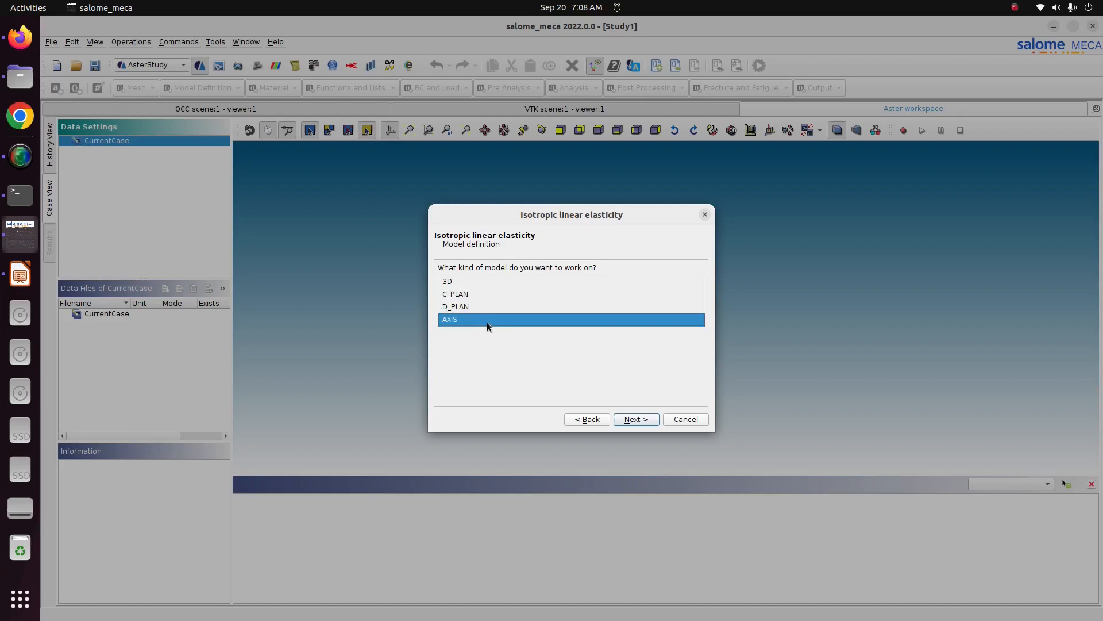
{"action": "left_click", "coordinate": [475, 282]}
{"action": "left_click", "coordinate": [636, 419]}
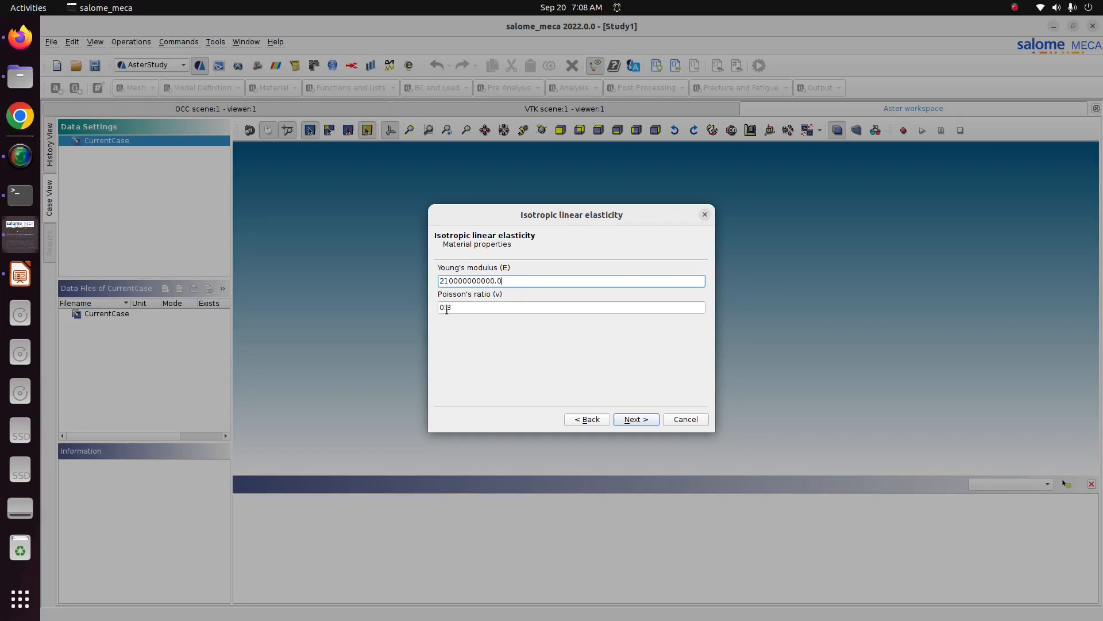
Check the material data in the tutorial_1.pptx presentation, and accept Young's modulus 210000000000.0 and Poisson's ratio 0.3 in the salome_meca assistant.
{"action": "left_click", "coordinate": [20, 274]}
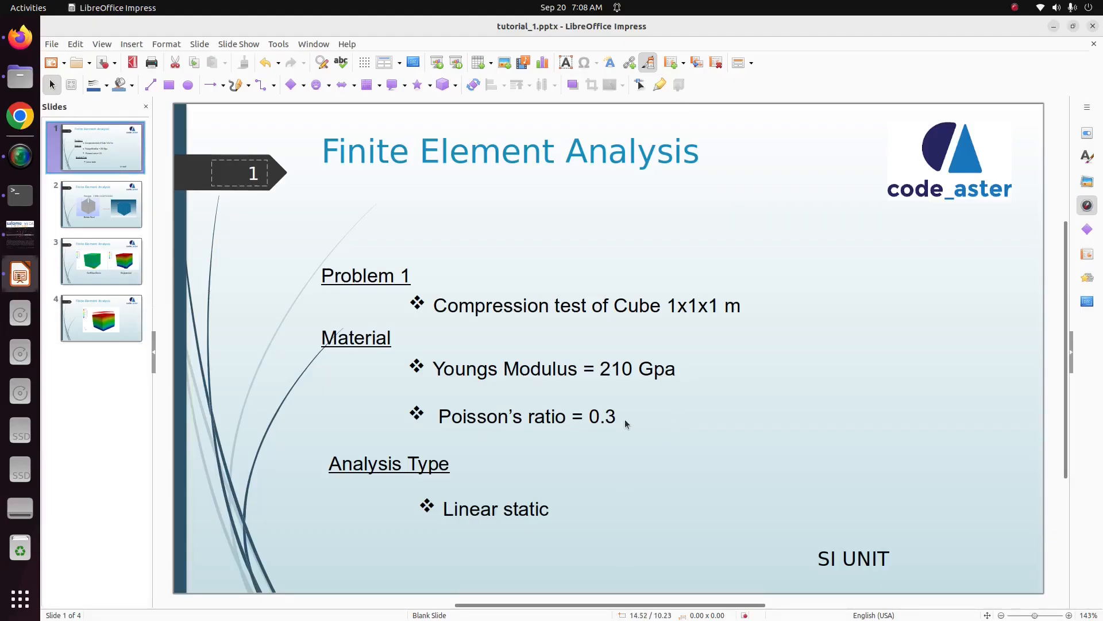
{"action": "left_click", "coordinate": [12, 246]}
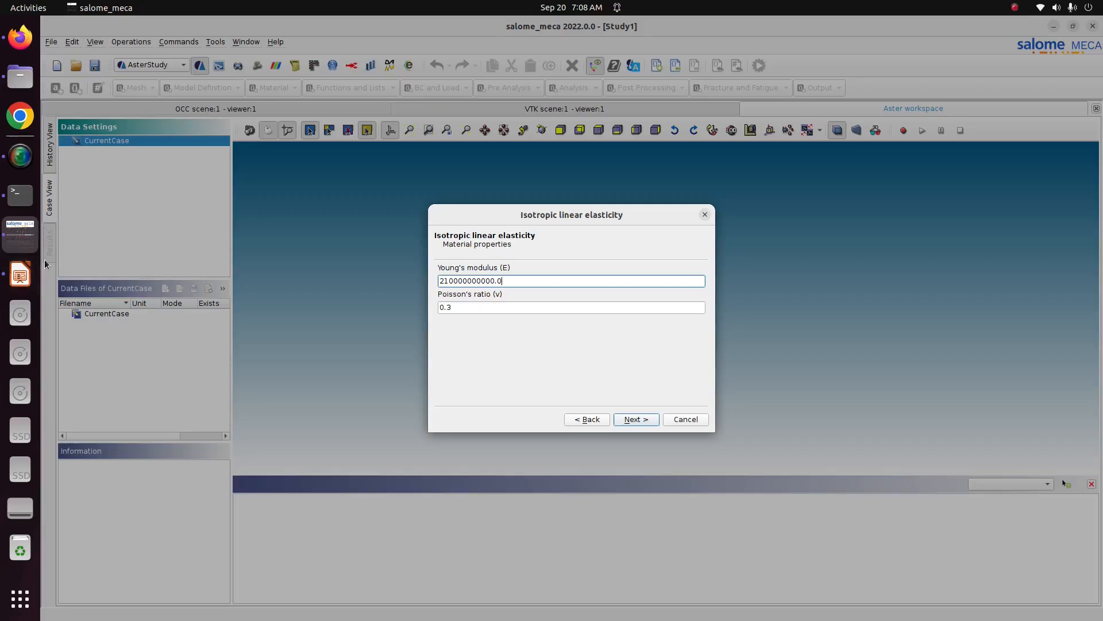
{"action": "left_click", "coordinate": [635, 419]}
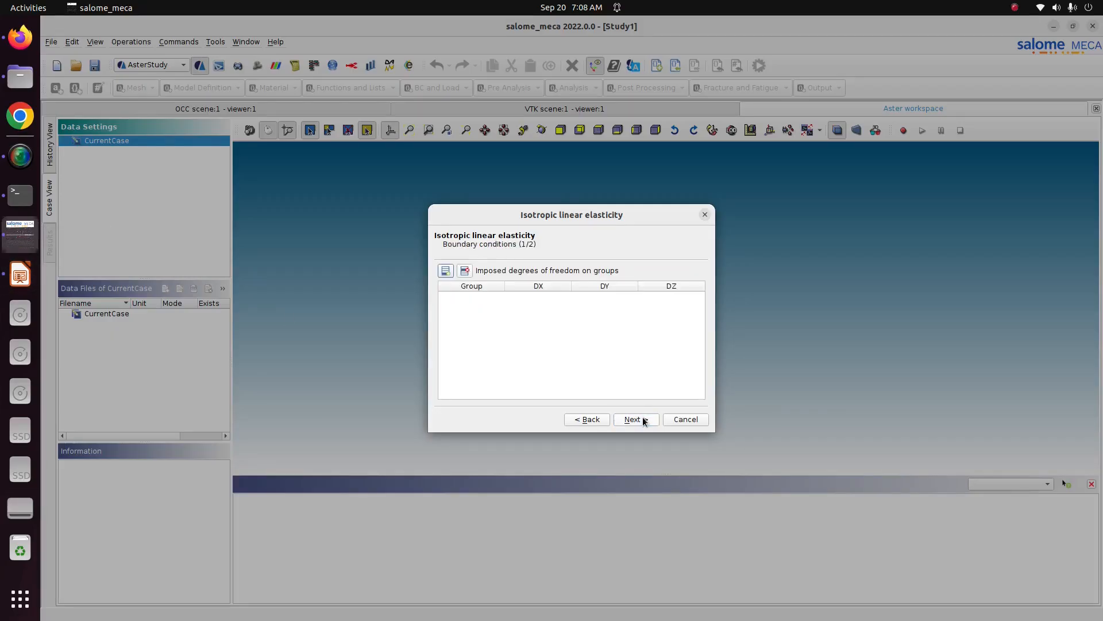
Add an imposed degrees-of-freedom row and assign the Fix mesh group to it.
{"action": "left_click", "coordinate": [446, 270]}
{"action": "left_click", "coordinate": [463, 300]}
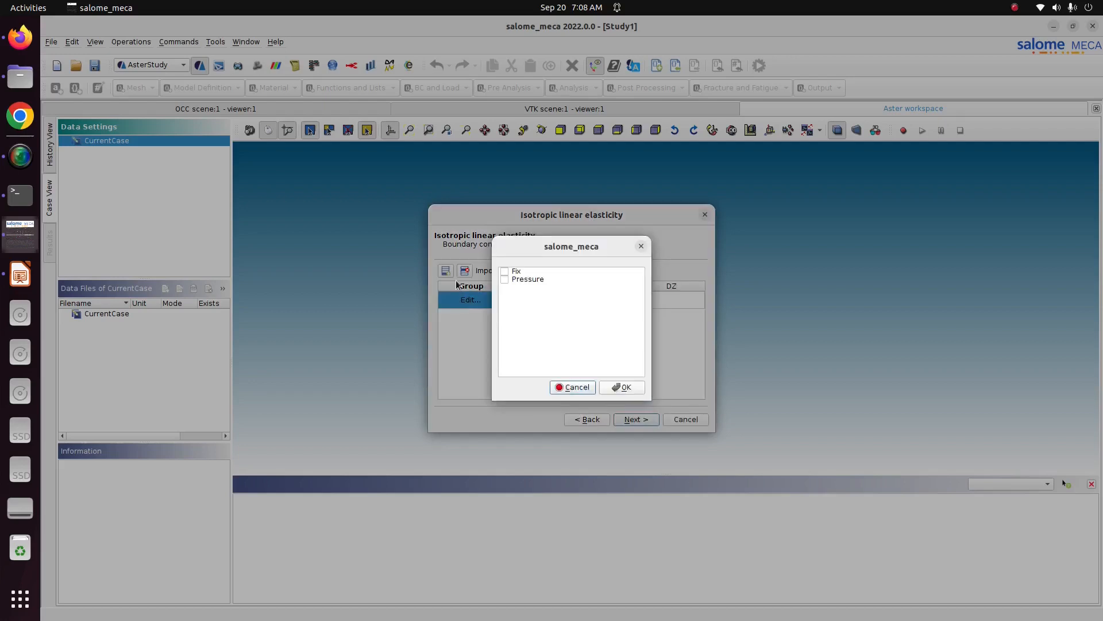
{"action": "left_click", "coordinate": [641, 247]}
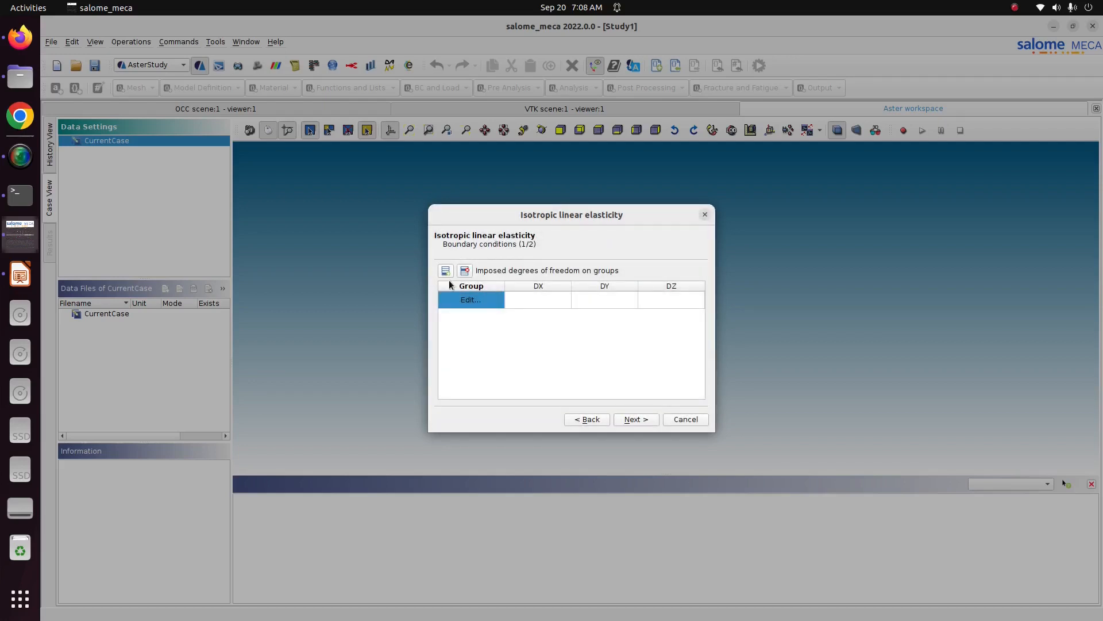
{"action": "left_click", "coordinate": [465, 303]}
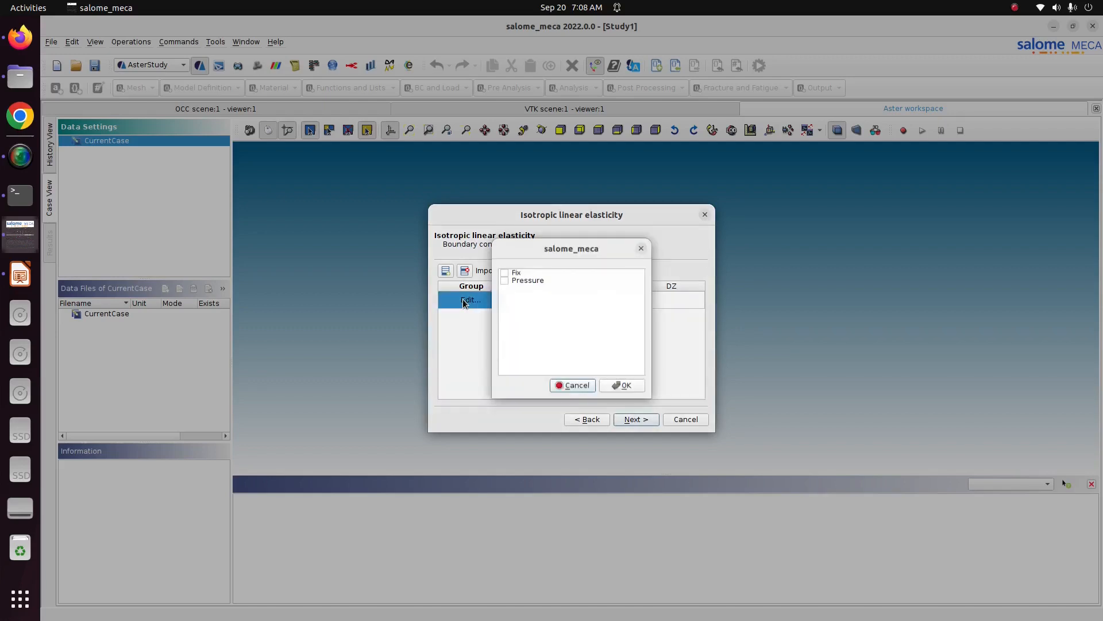
{"action": "left_click", "coordinate": [504, 272]}
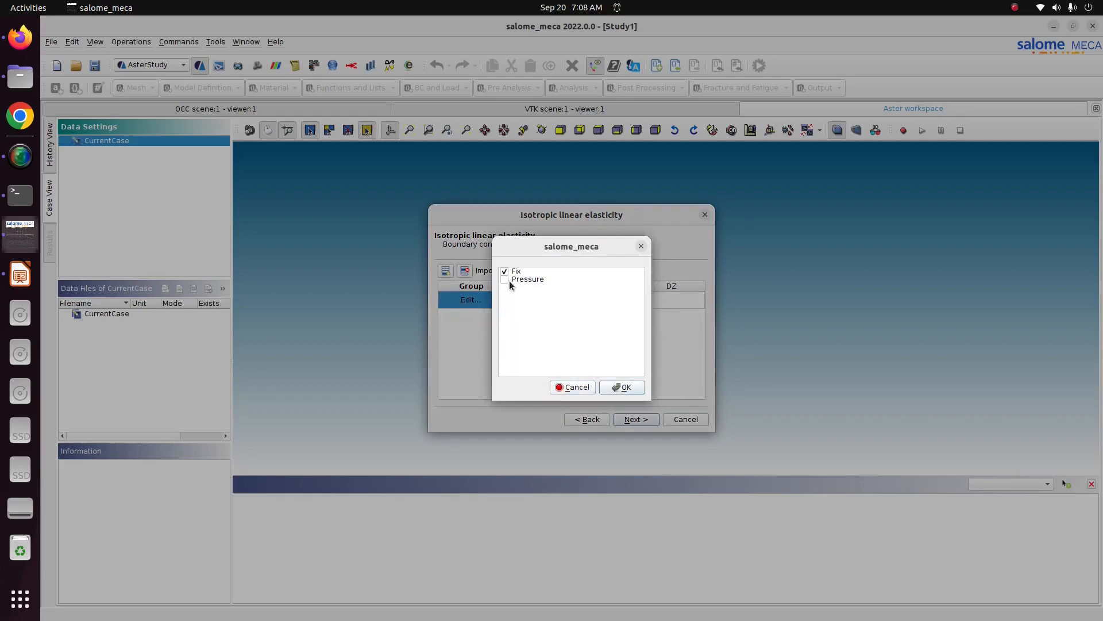
{"action": "left_click", "coordinate": [621, 387]}
Set DX, DY and DZ to 0 for the Fix group and proceed to the pressure conditions.
{"action": "left_click", "coordinate": [551, 299]}
{"action": "type", "text": "0"}
{"action": "left_click", "coordinate": [612, 298]}
{"action": "type", "text": "0"}
{"action": "left_click", "coordinate": [661, 303]}
{"action": "type", "text": "0"}
{"action": "key", "text": "Return"}
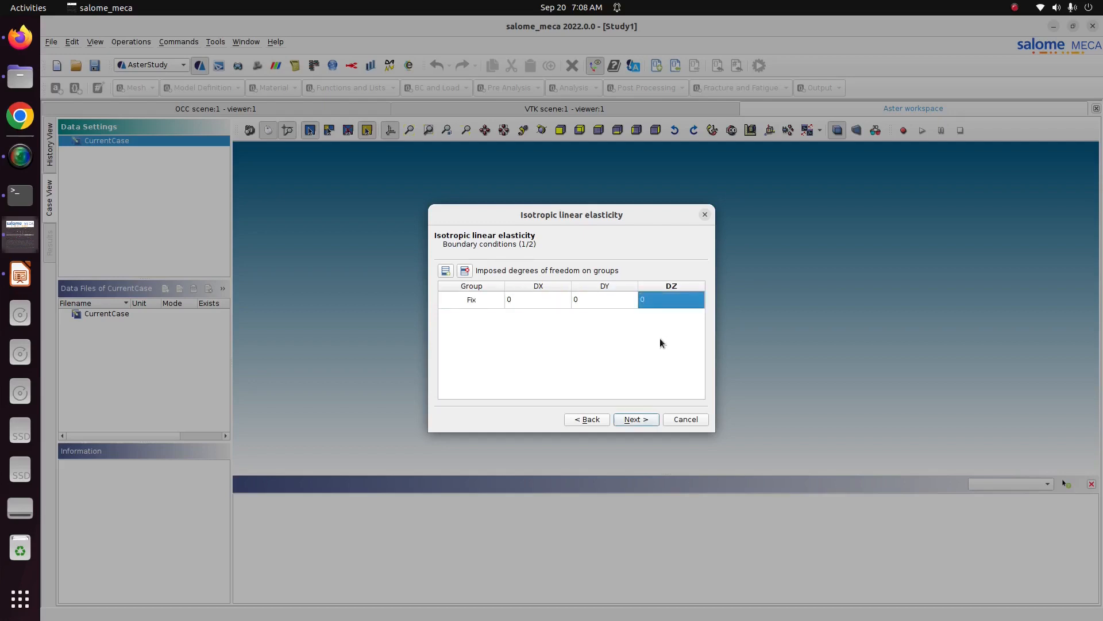
{"action": "left_click", "coordinate": [633, 418]}
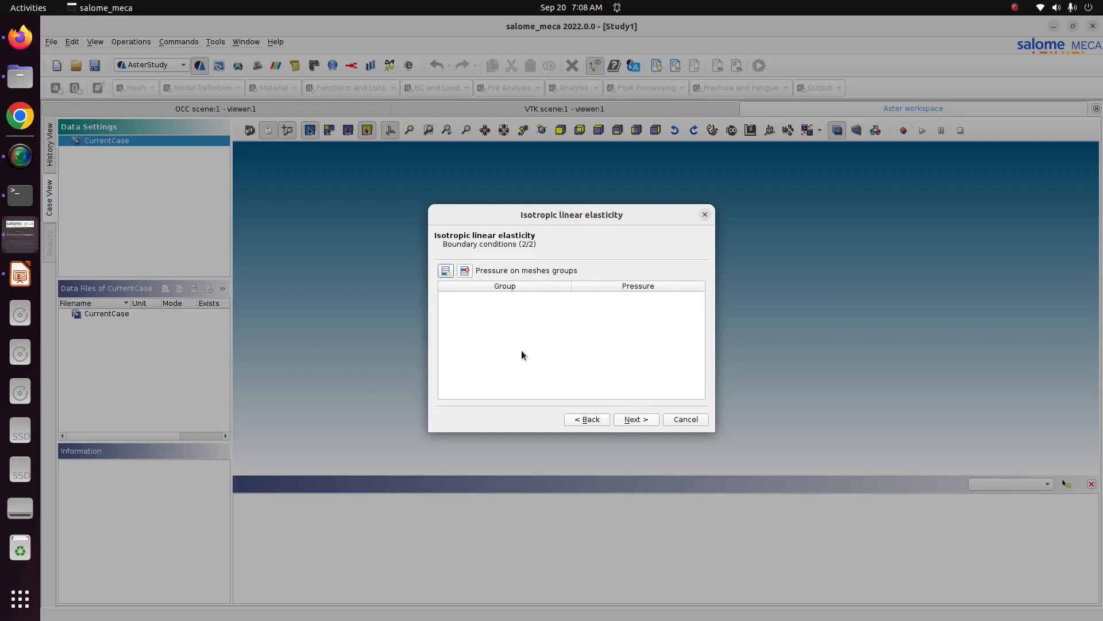
Add a pressure load on the Pressure mesh group with a value of 1e6.
{"action": "left_click", "coordinate": [449, 276]}
{"action": "left_click", "coordinate": [496, 301]}
{"action": "left_click", "coordinate": [503, 280]}
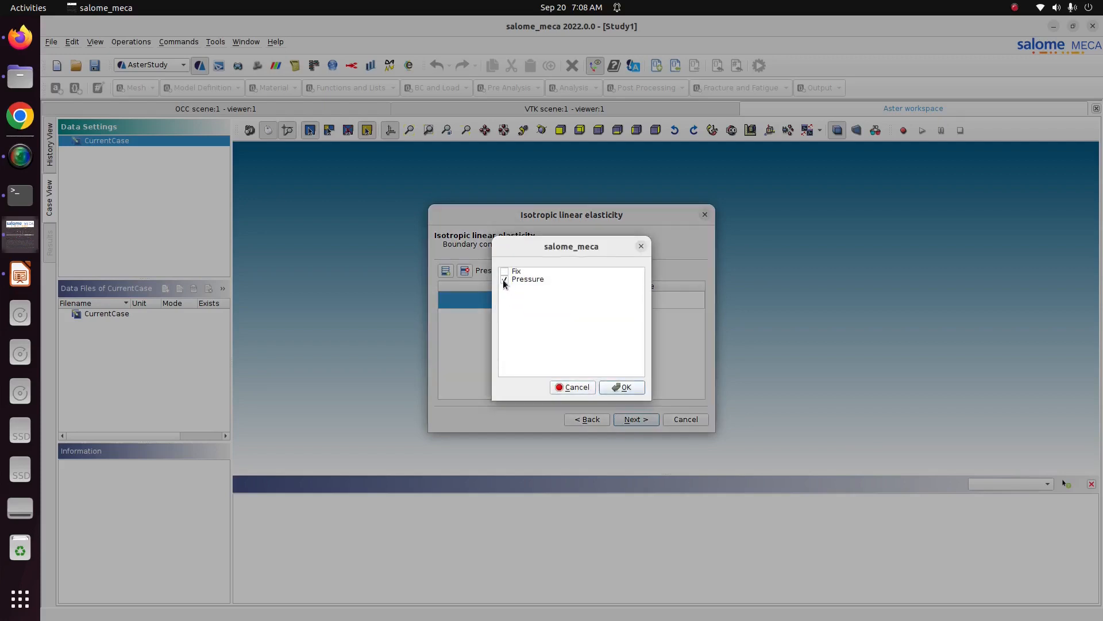
{"action": "left_click", "coordinate": [620, 388]}
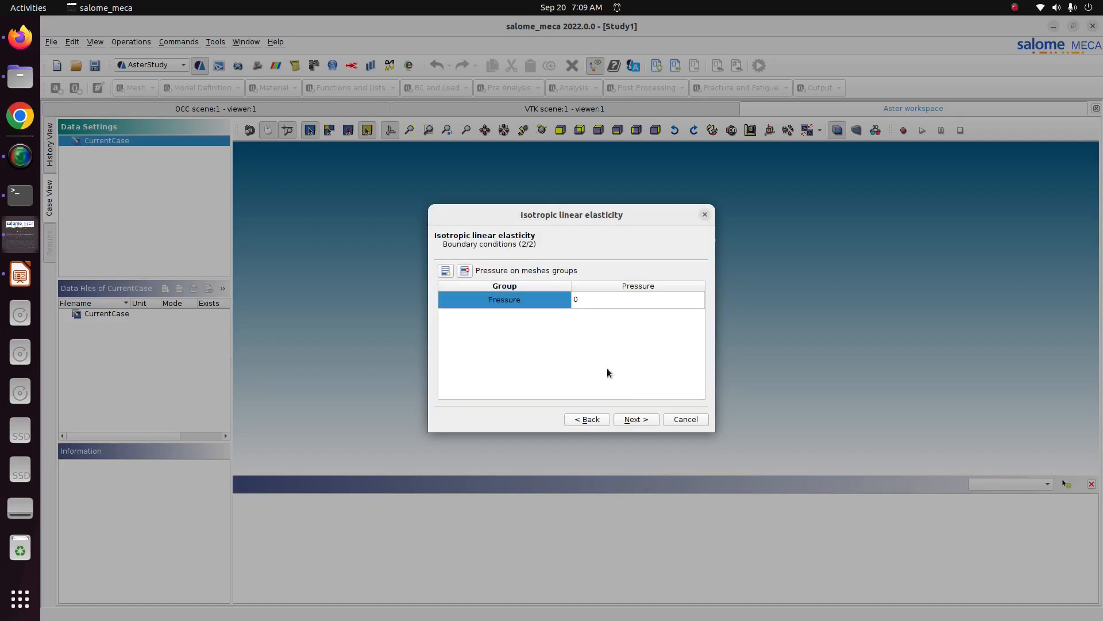
{"action": "left_click", "coordinate": [581, 300]}
{"action": "type", "text": "1e6"}
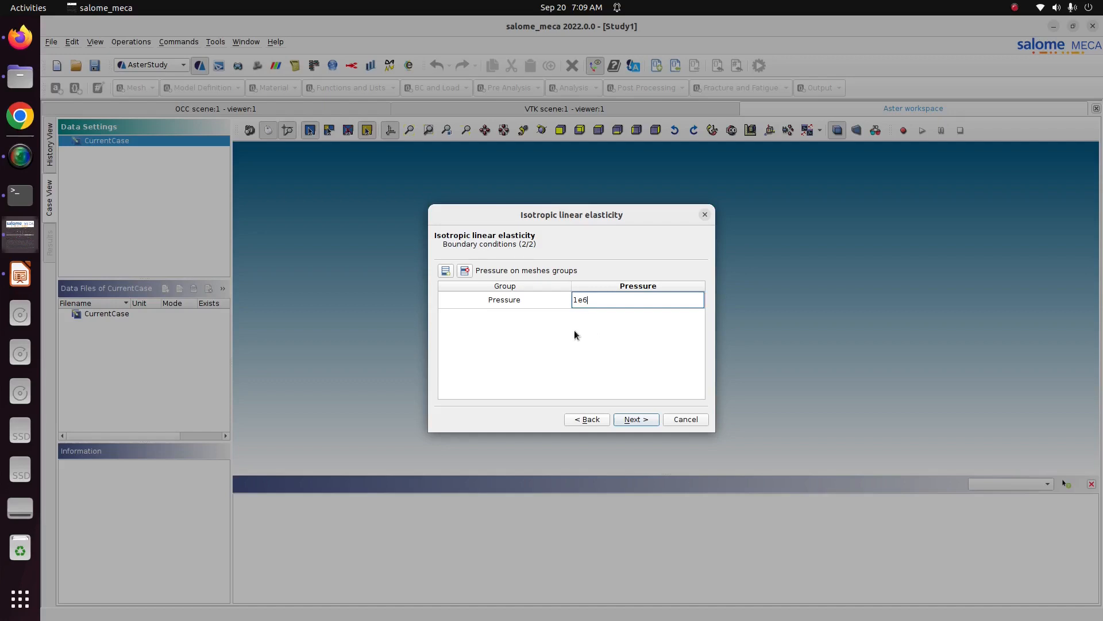
Compare the pressure with slide 2 of the tutorial_1.pptx presentation, and accept the pressure condition in the salome_meca assistant.
{"action": "left_click", "coordinate": [21, 274]}
{"action": "left_click", "coordinate": [94, 204]}
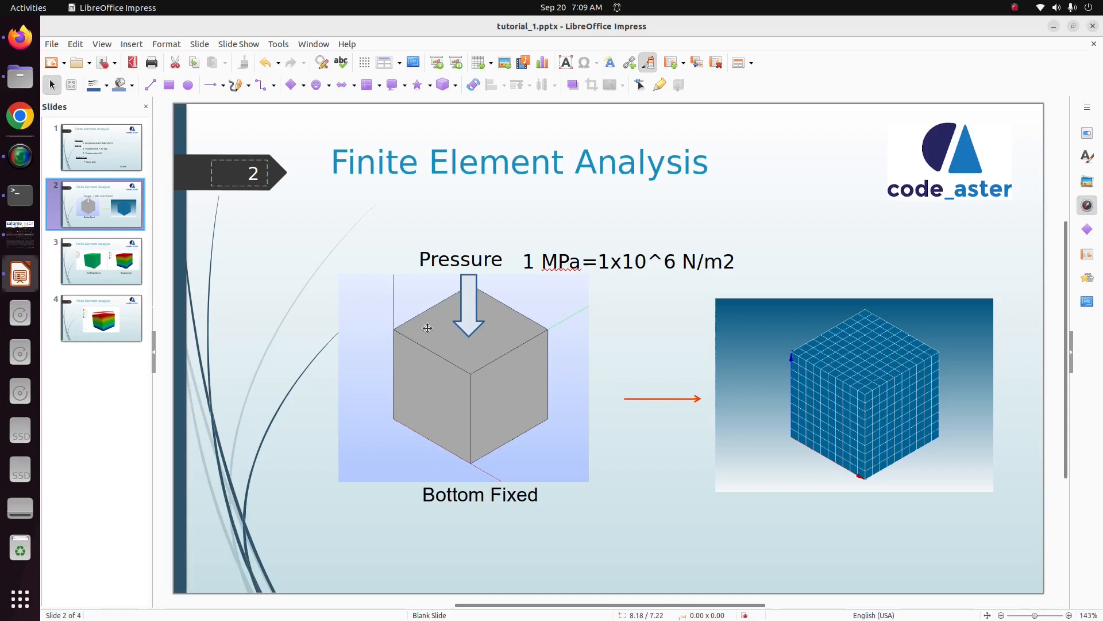
{"action": "left_click", "coordinate": [20, 244]}
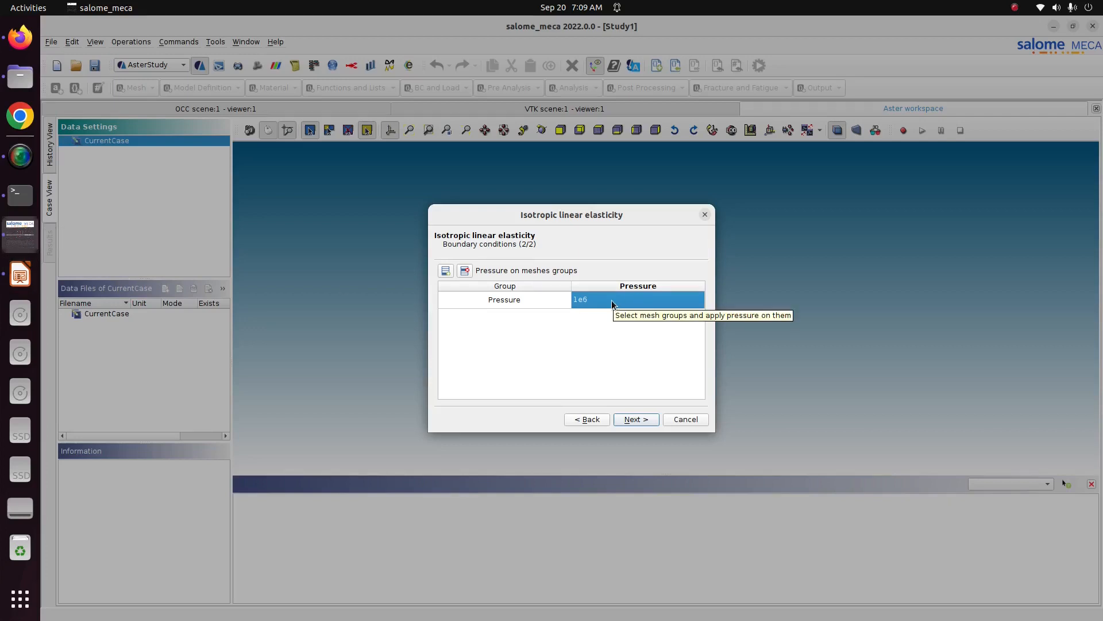
{"action": "left_click", "coordinate": [636, 419]}
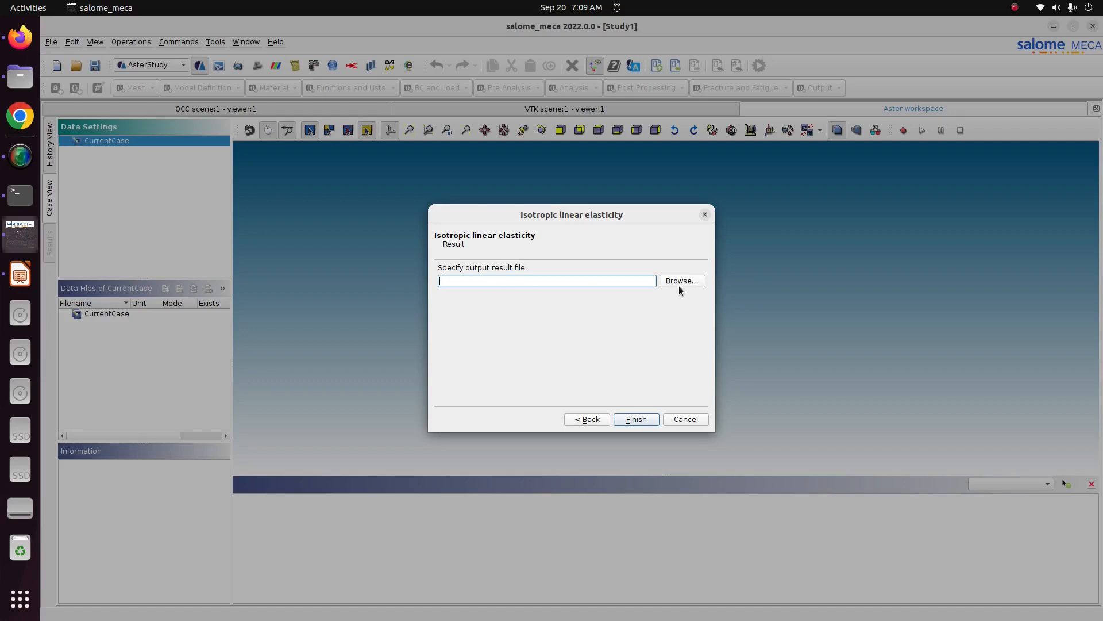
Specify static_result.rmed in the CODE_ASTER/1_STATIC_ANALYSIS folder as the output result file and finish the assistant.
{"action": "left_click", "coordinate": [698, 283]}
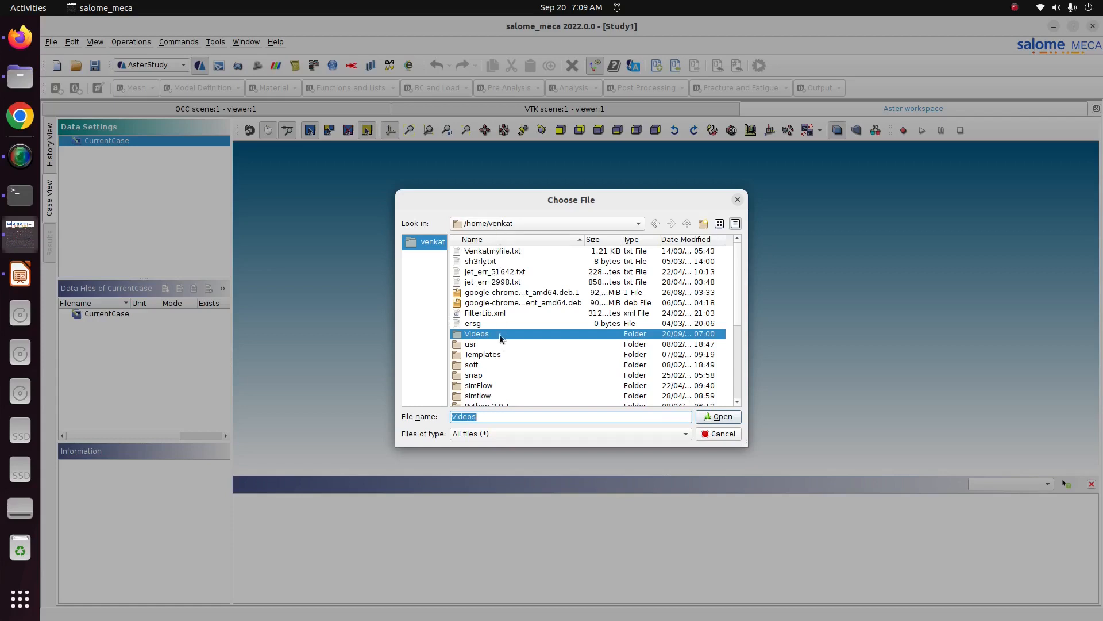
{"action": "left_click_drag", "start_coordinate": [735, 314], "coordinate": [742, 355]}
{"action": "double_click", "coordinate": [478, 355]}
{"action": "double_click", "coordinate": [486, 262]}
{"action": "double_click", "coordinate": [486, 262]}
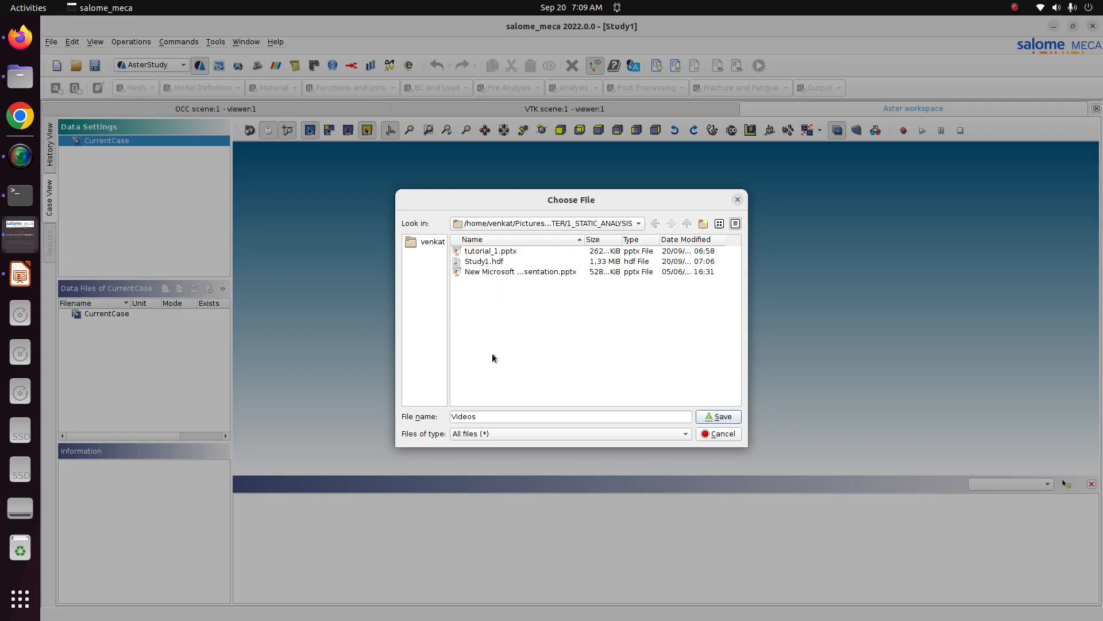
{"action": "double_click", "coordinate": [487, 417]}
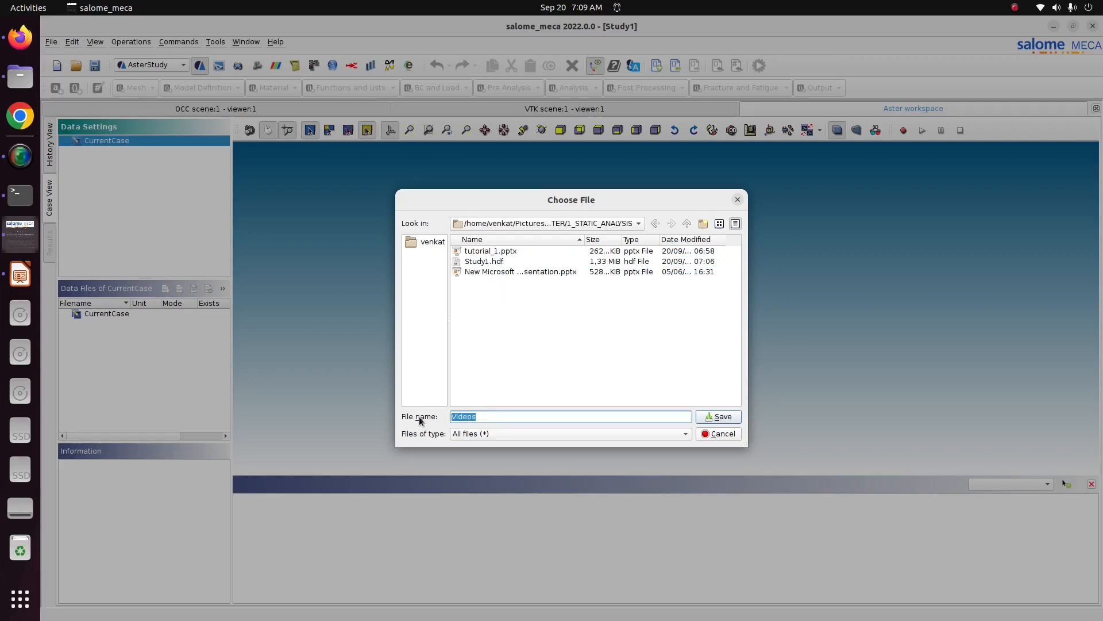
{"action": "type", "text": "static_result.rmed"}
{"action": "left_click", "coordinate": [725, 417]}
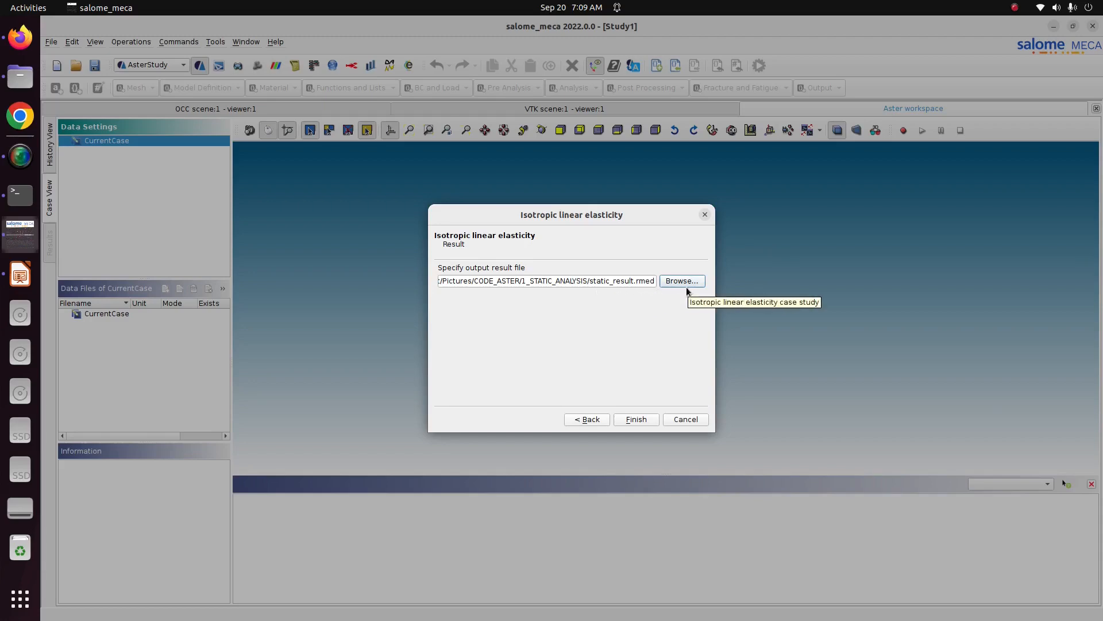
{"action": "left_click", "coordinate": [641, 420]}
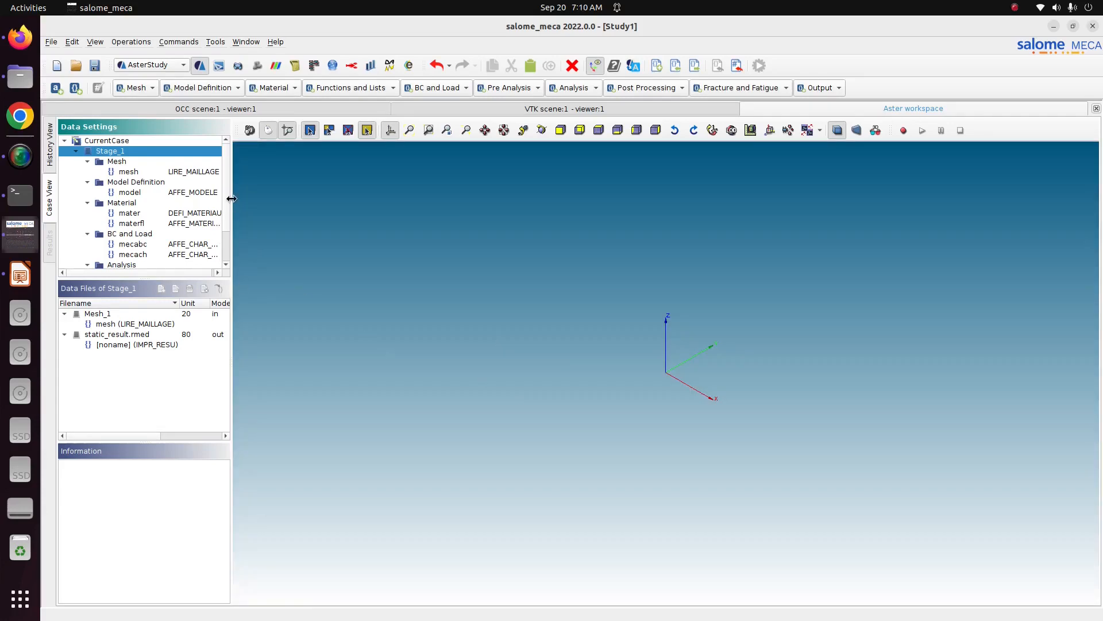
Widen the data settings tree and review Stage_1's mesh and model definition commands alongside the commands available in those categories.
{"action": "left_click_drag", "start_coordinate": [232, 205], "coordinate": [277, 207]}
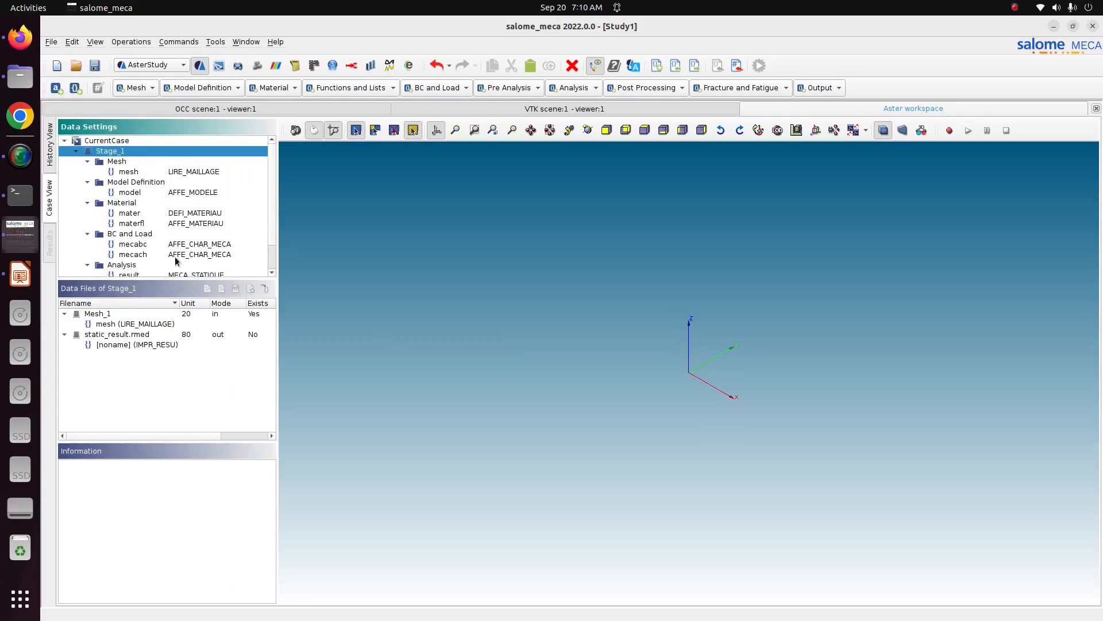
{"action": "scroll", "coordinate": [271, 195], "scroll_direction": "down", "scroll_amount": 1}
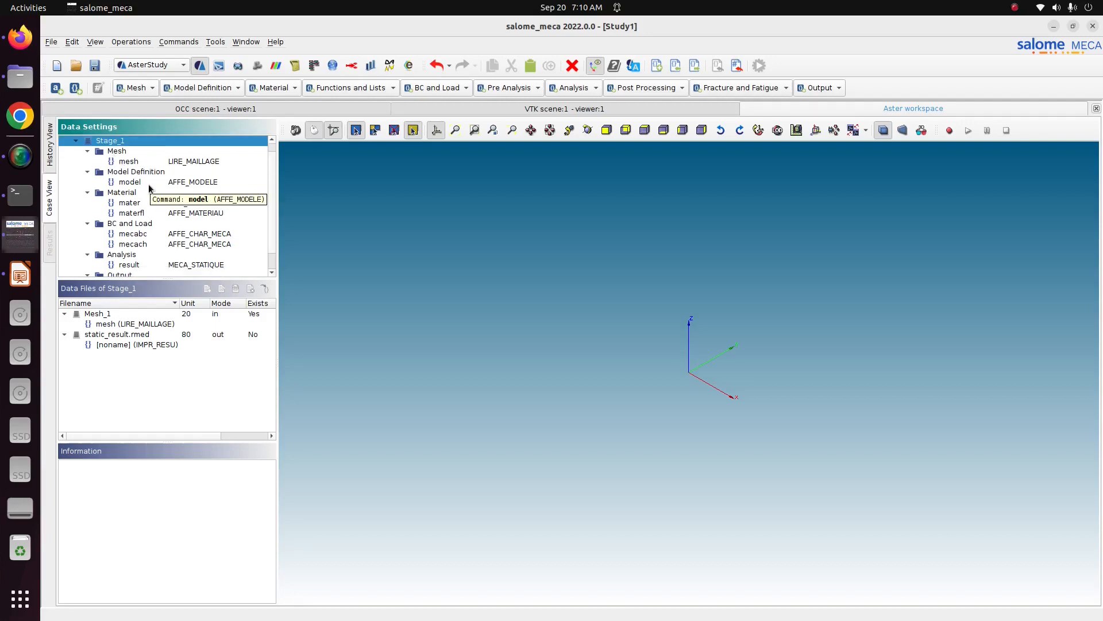
{"action": "left_click", "coordinate": [151, 87]}
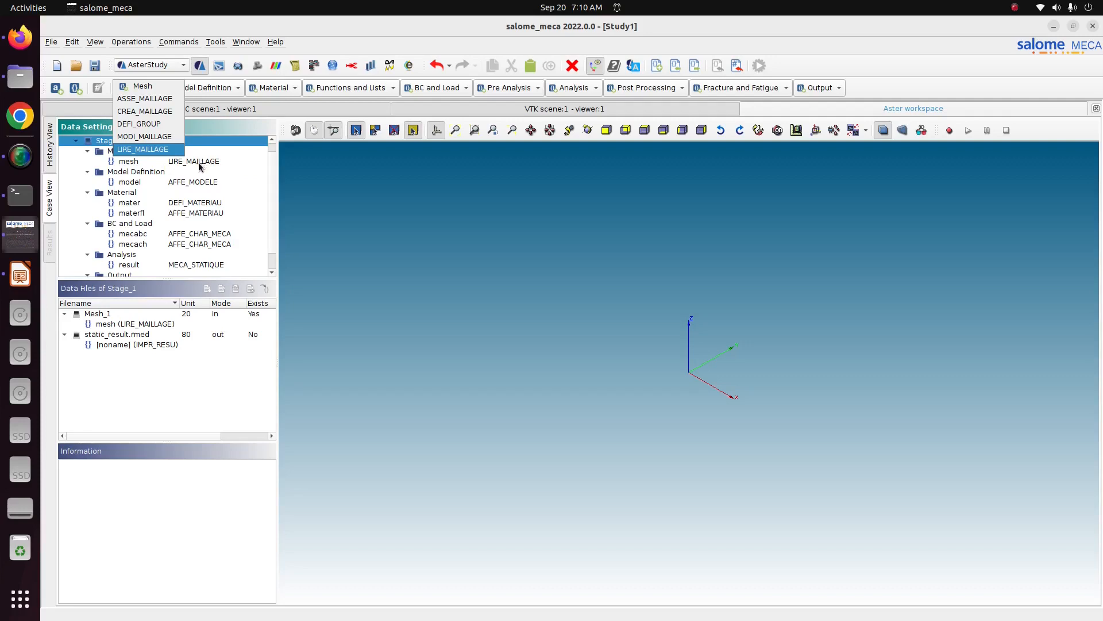
{"action": "left_click", "coordinate": [175, 170]}
{"action": "left_click", "coordinate": [130, 183]}
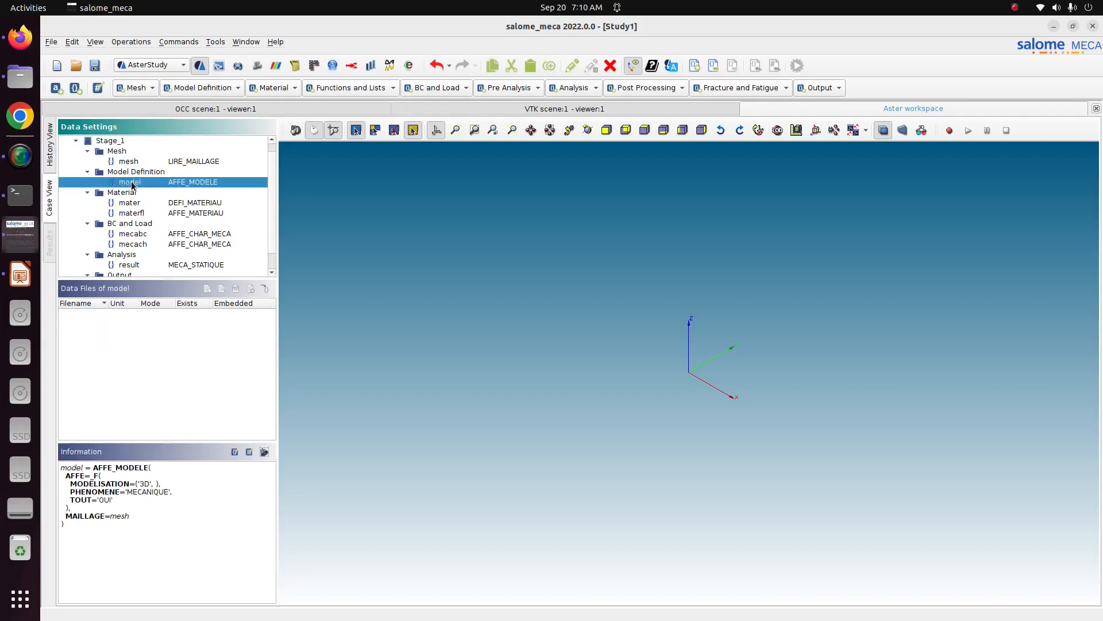
{"action": "left_click", "coordinate": [196, 87]}
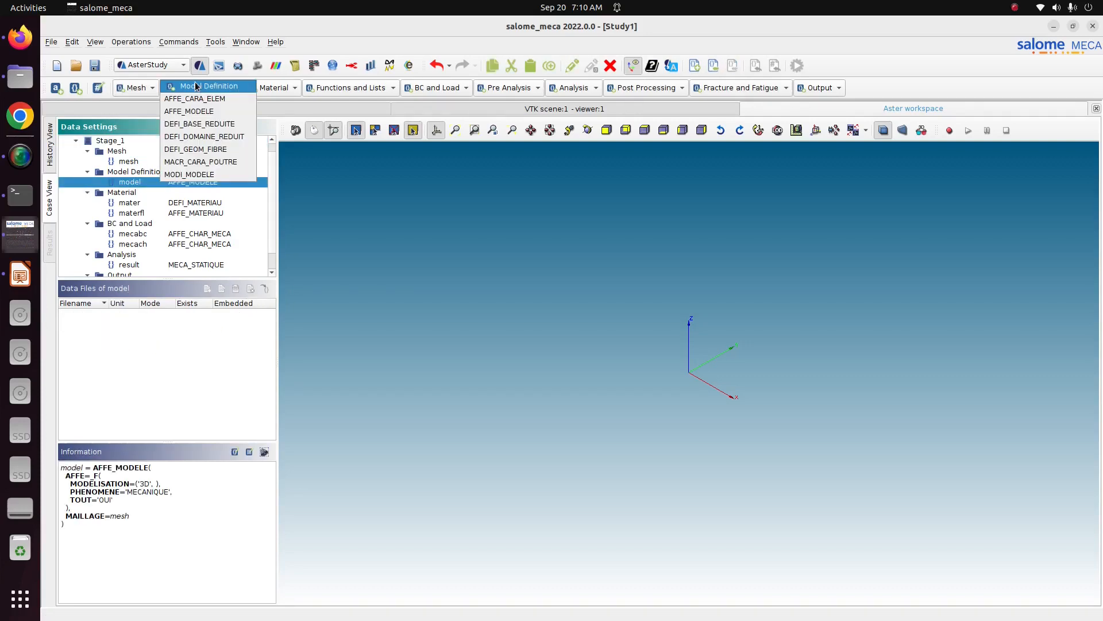
{"action": "left_click", "coordinate": [228, 184]}
Examine the mater definition in Stage_1 and the available material commands.
{"action": "left_click", "coordinate": [130, 194]}
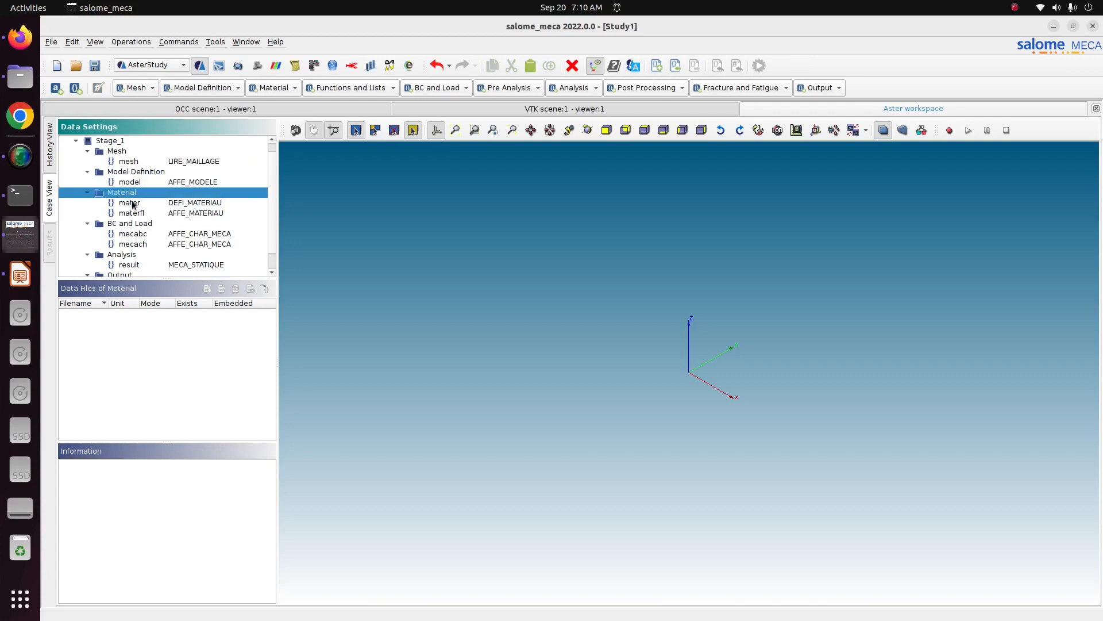
{"action": "left_click", "coordinate": [132, 204]}
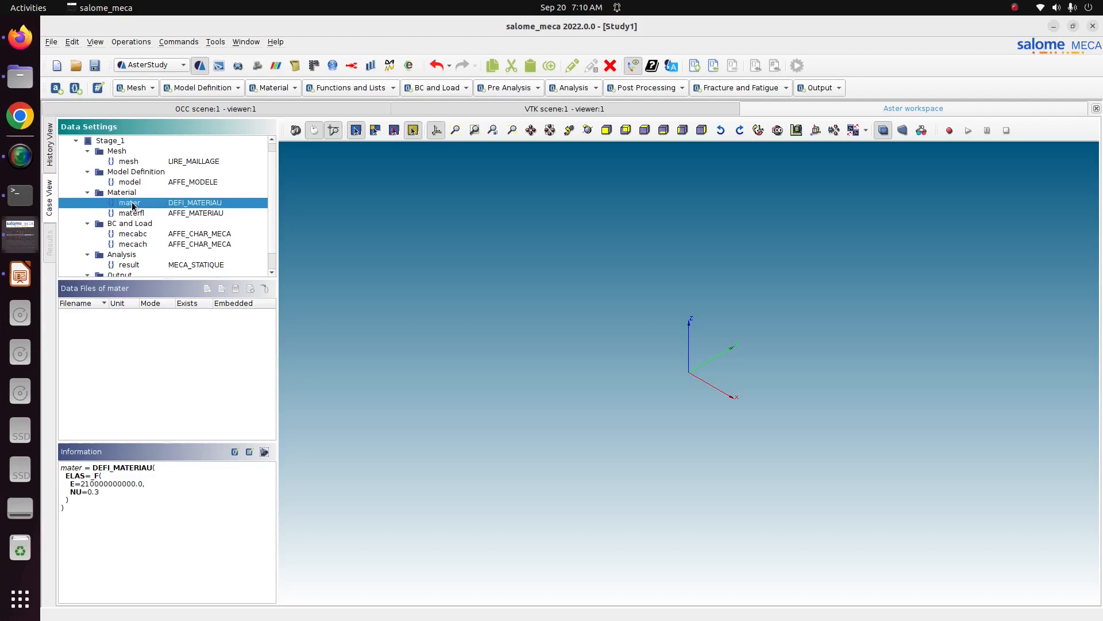
{"action": "left_click", "coordinate": [270, 88]}
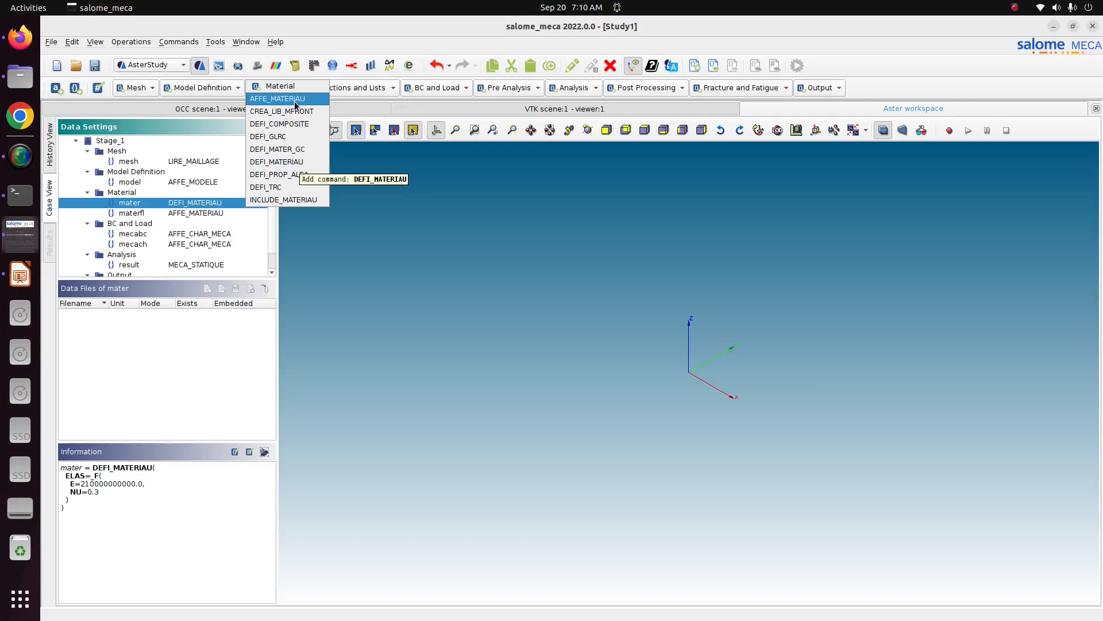
{"action": "left_click", "coordinate": [175, 222]}
Review the mecabc boundary condition, the available load and analysis commands, and the IMPR_RESU output command of Stage_1.
{"action": "left_click", "coordinate": [173, 233]}
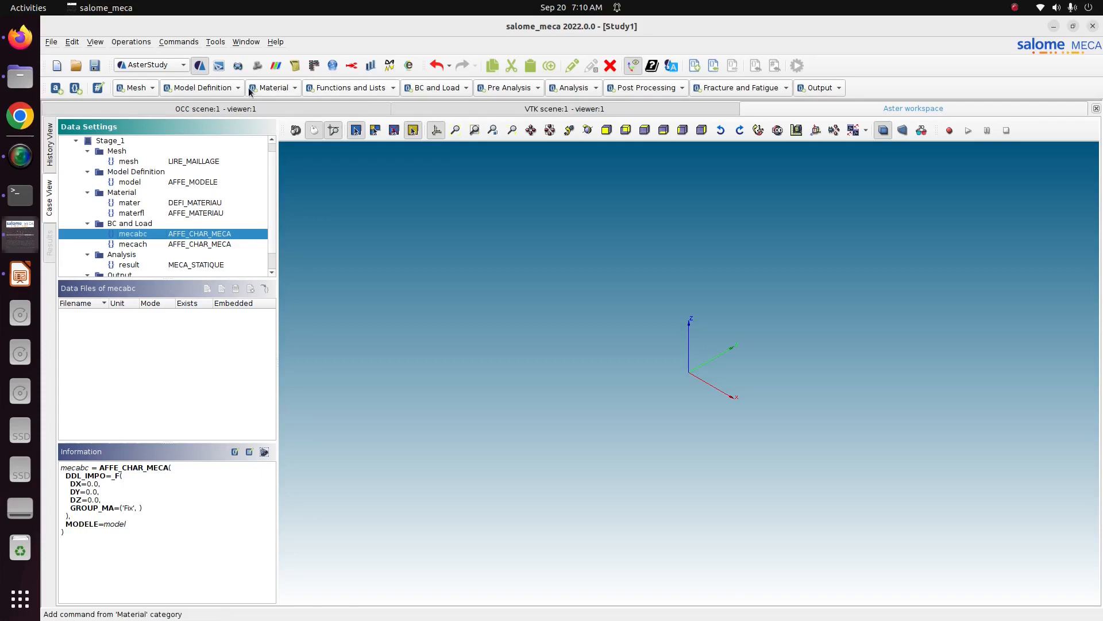
{"action": "left_click", "coordinate": [356, 89]}
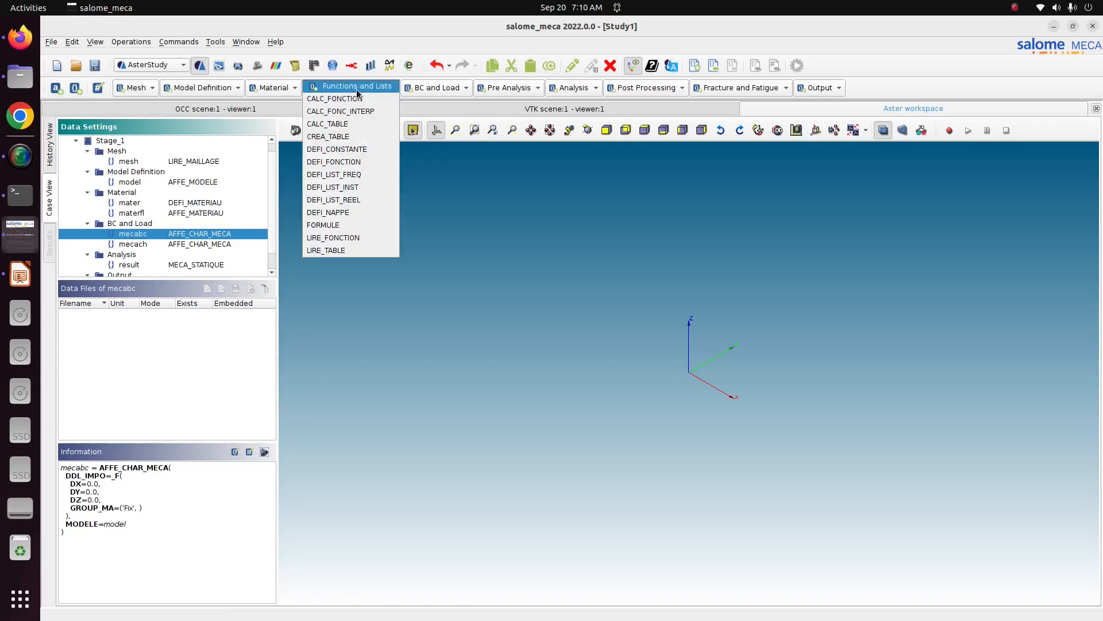
{"action": "left_click", "coordinate": [415, 91]}
{"action": "left_click", "coordinate": [414, 91]}
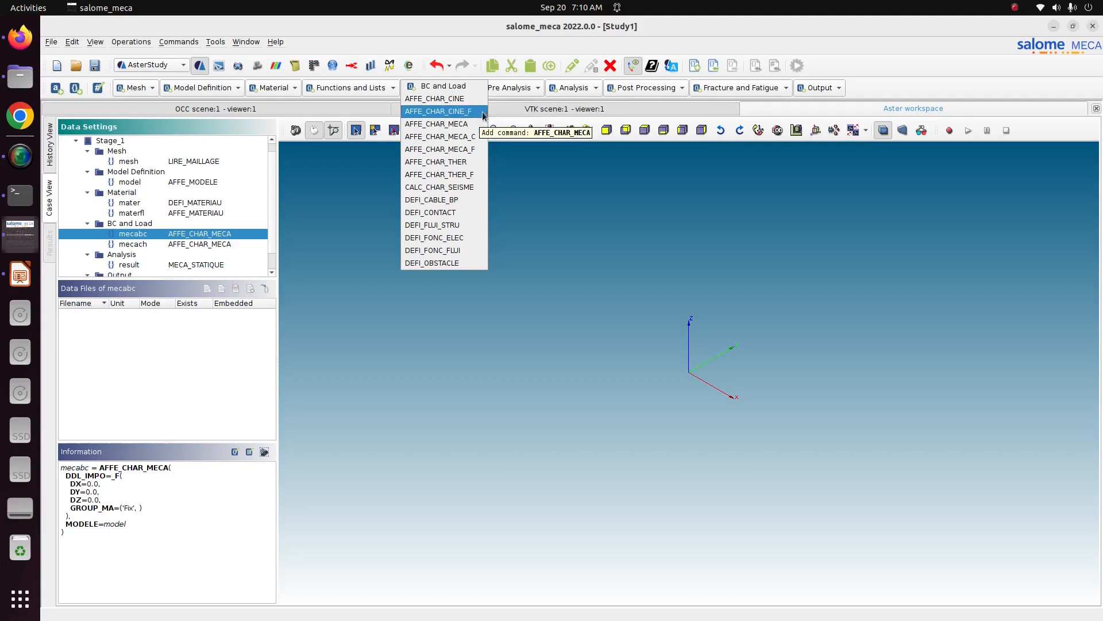
{"action": "left_click", "coordinate": [505, 88]}
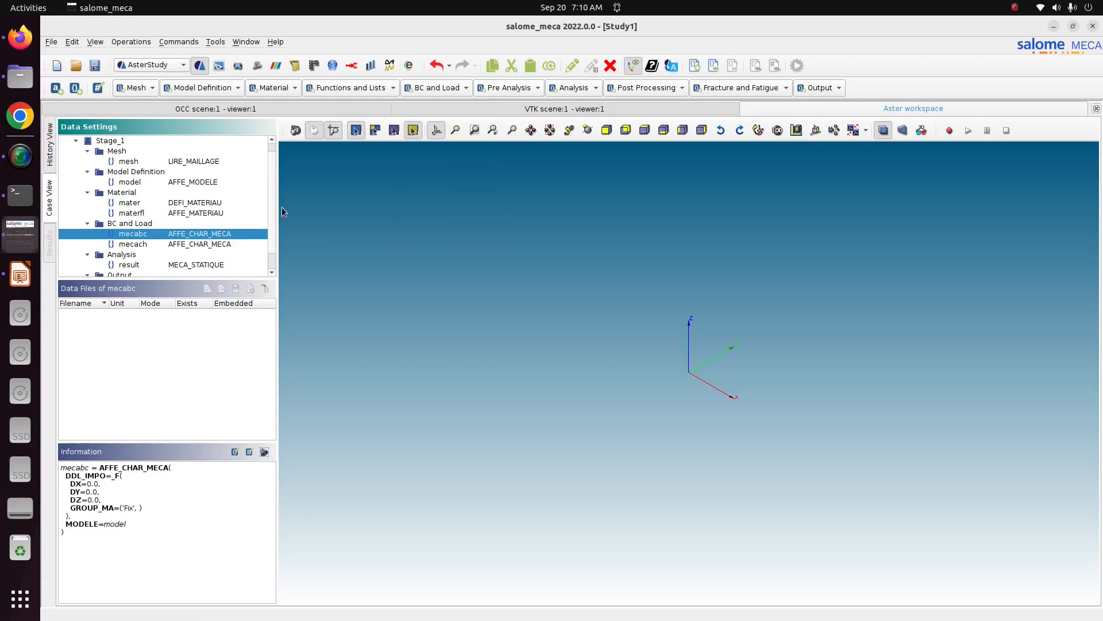
{"action": "left_click", "coordinate": [581, 88]}
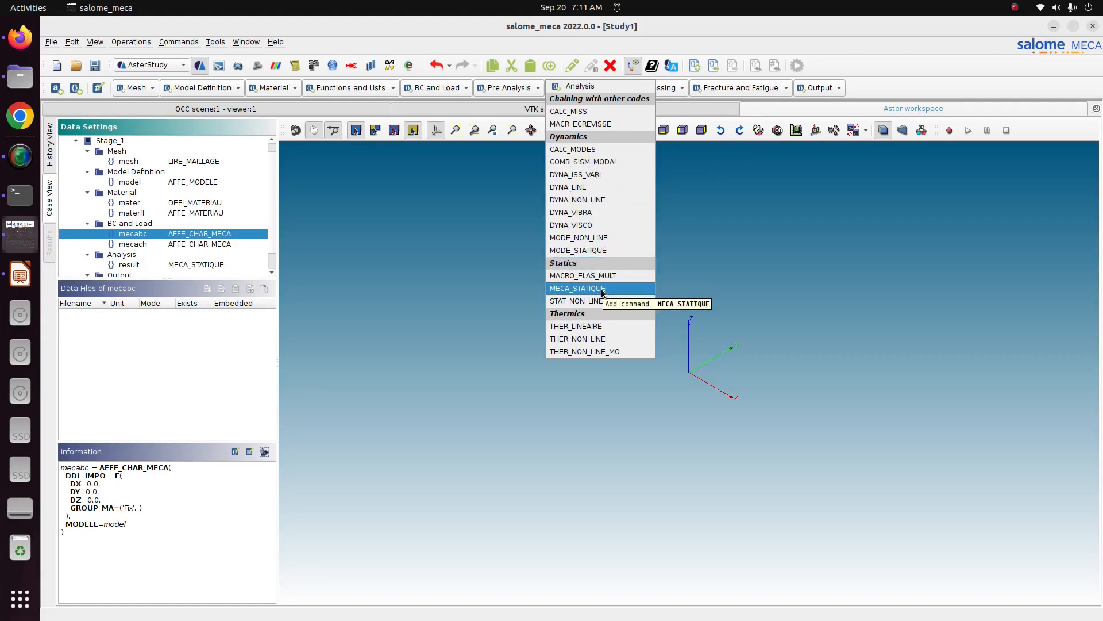
{"action": "left_click", "coordinate": [203, 246]}
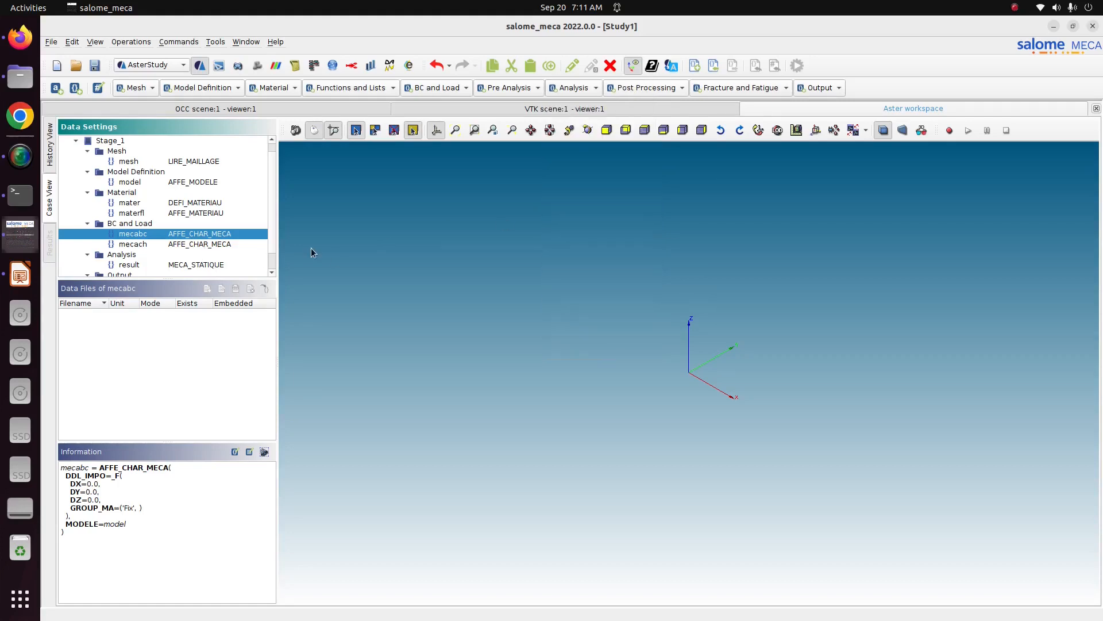
{"action": "scroll", "coordinate": [272, 254], "scroll_direction": "down", "scroll_amount": 1}
{"action": "left_click", "coordinate": [162, 265]}
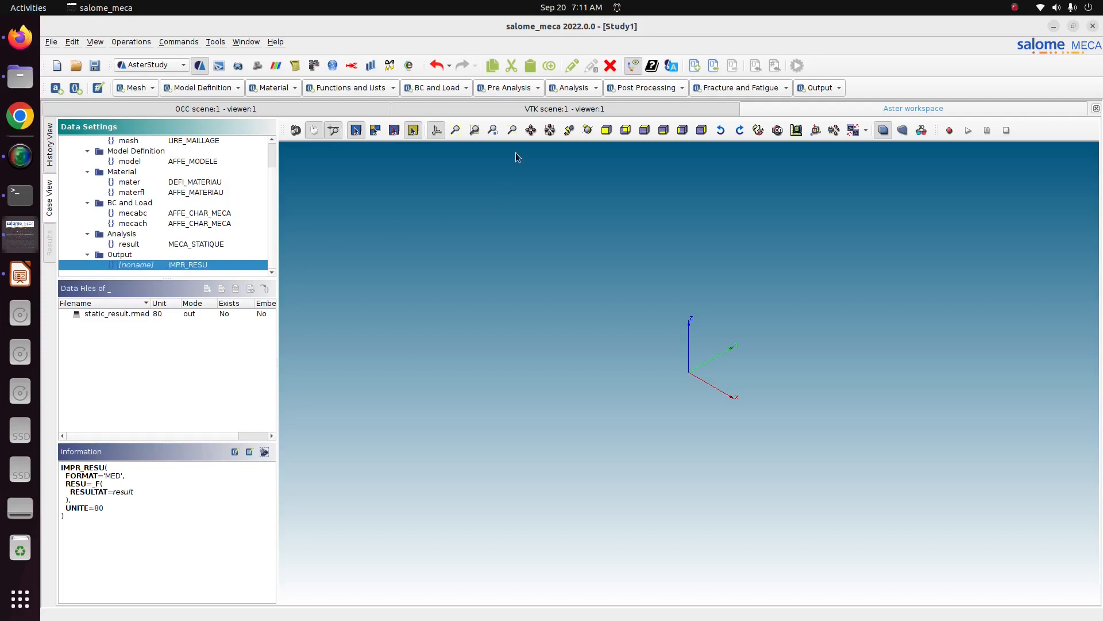
Add a CALC_CHAMP post-processing command to Stage_1 and enter result as its name.
{"action": "left_click", "coordinate": [674, 88]}
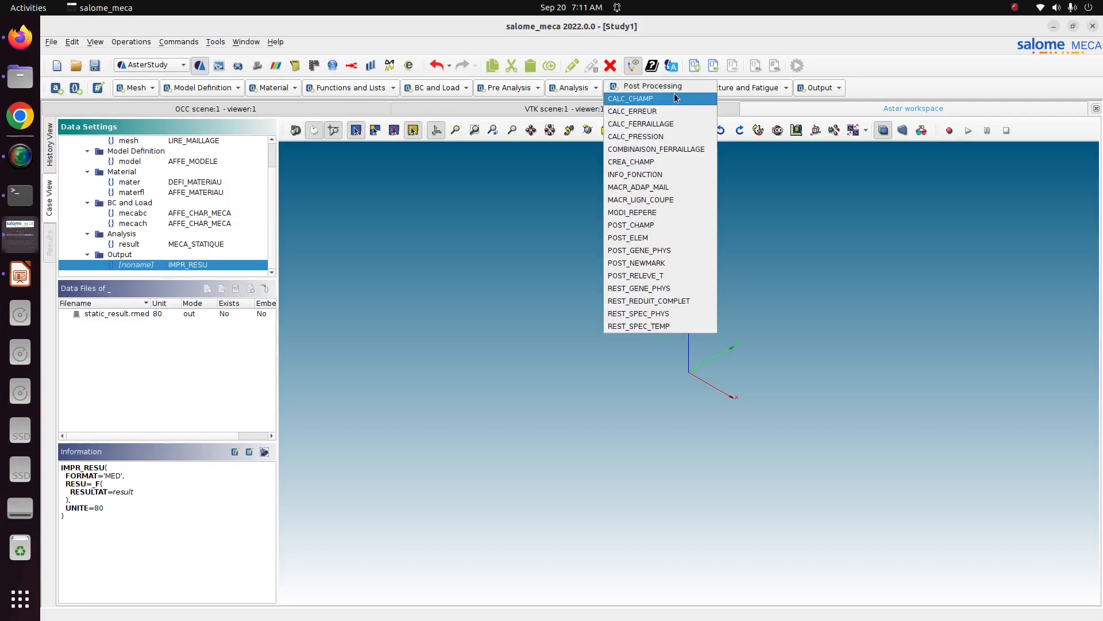
{"action": "left_click", "coordinate": [673, 98]}
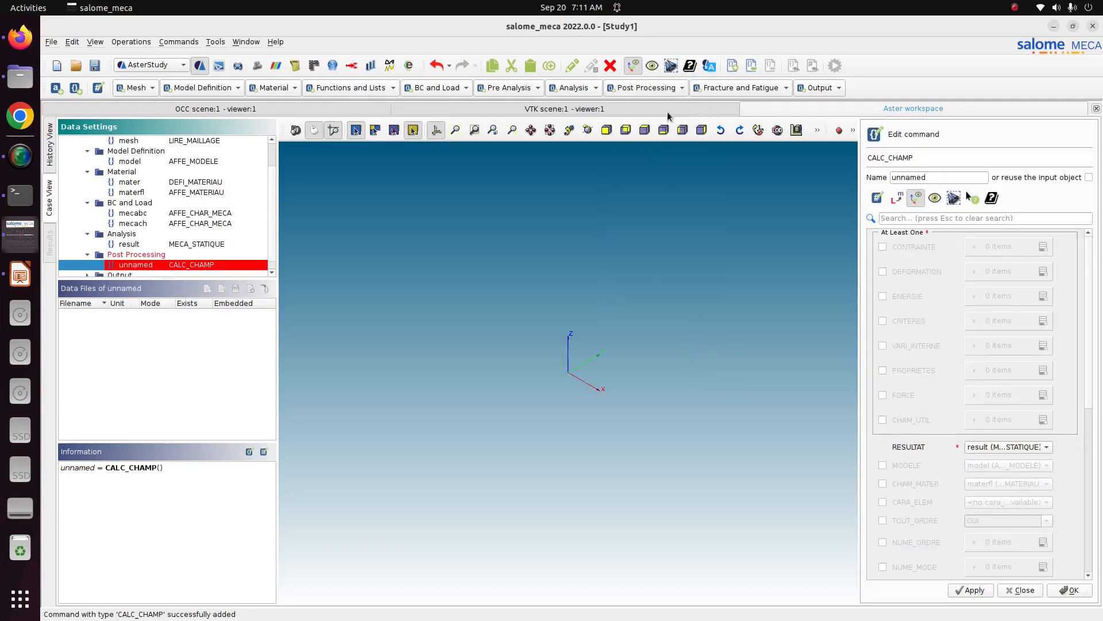
{"action": "left_click_drag", "start_coordinate": [933, 177], "coordinate": [847, 166]}
{"action": "type", "text": "result"}
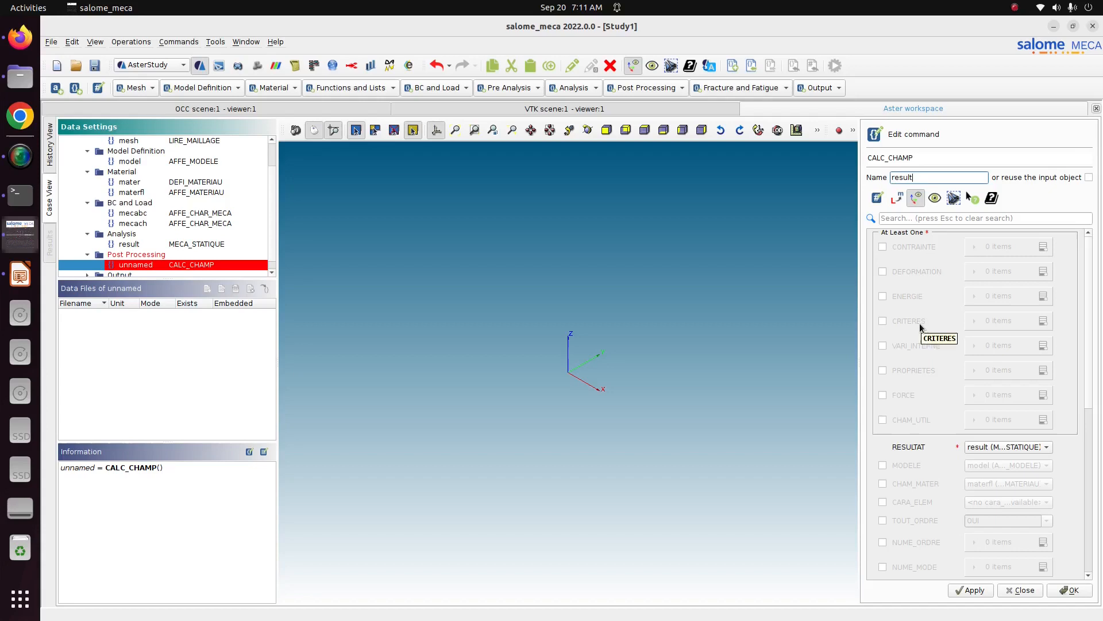
Enable CONTRAINTE in the CALC_CHAMP command and add the stress fields SIGM_ELNO and SIGM_NOEU.
{"action": "left_click", "coordinate": [920, 246]}
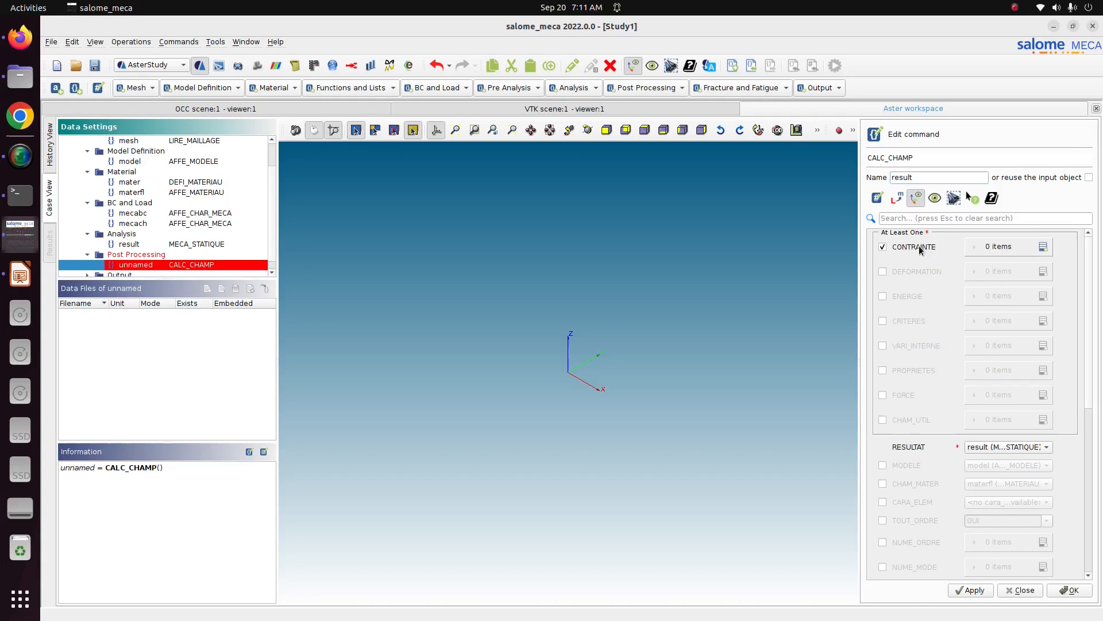
{"action": "left_click", "coordinate": [1043, 246]}
{"action": "left_click", "coordinate": [1004, 272]}
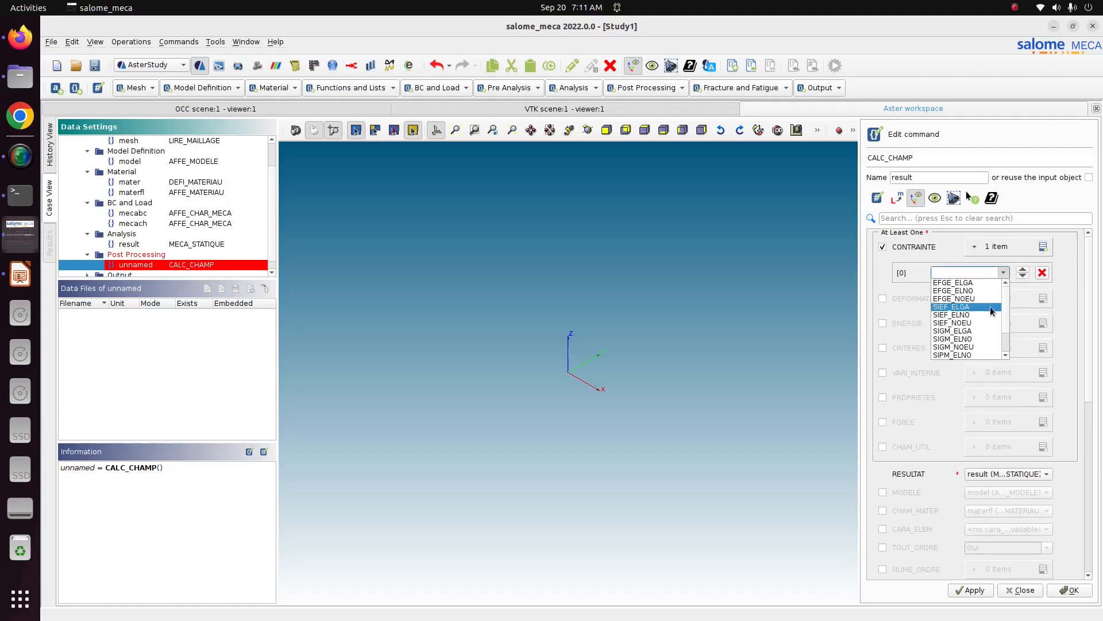
{"action": "scroll", "coordinate": [988, 316], "scroll_direction": "down", "scroll_amount": 2}
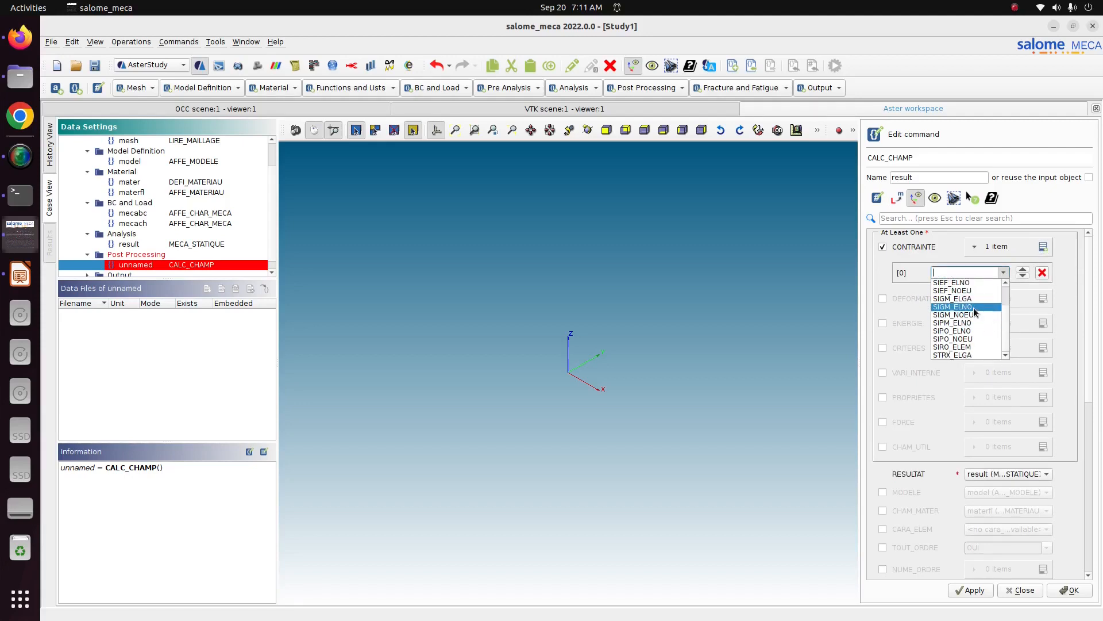
{"action": "left_click", "coordinate": [974, 307]}
{"action": "left_click", "coordinate": [1043, 246]}
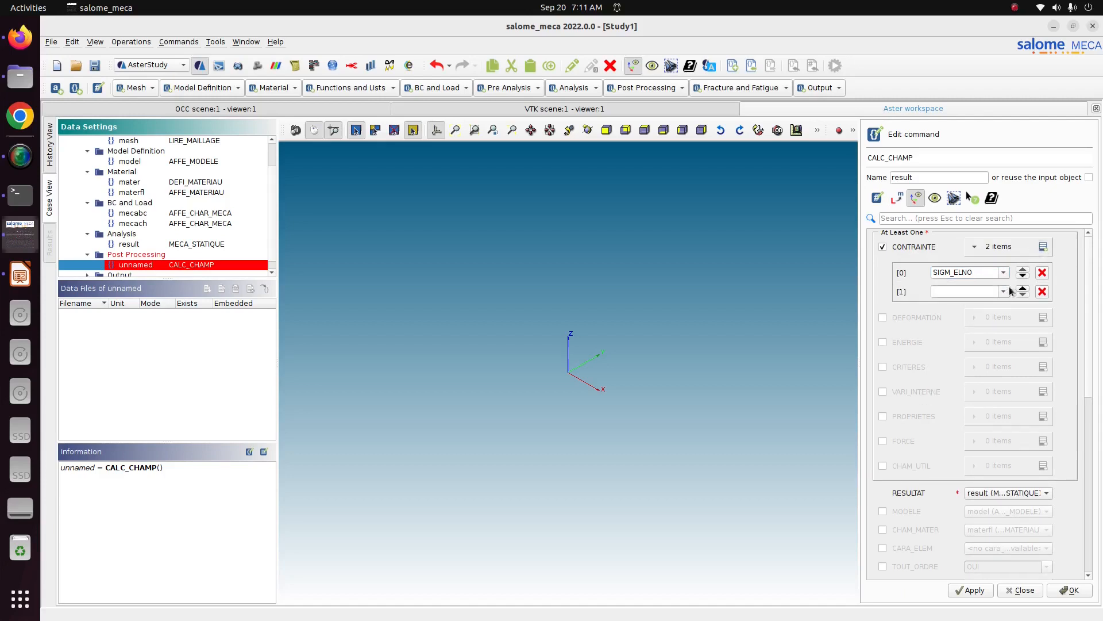
{"action": "left_click", "coordinate": [1003, 292]}
{"action": "left_click", "coordinate": [985, 340]}
{"action": "left_click", "coordinate": [1004, 292]}
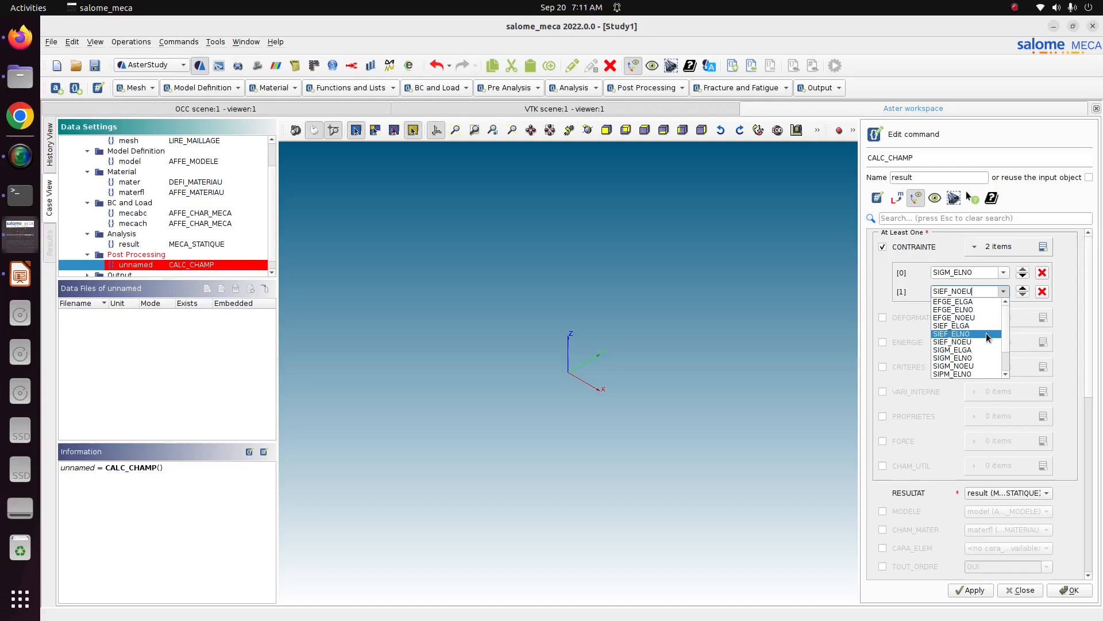
{"action": "left_click", "coordinate": [981, 366]}
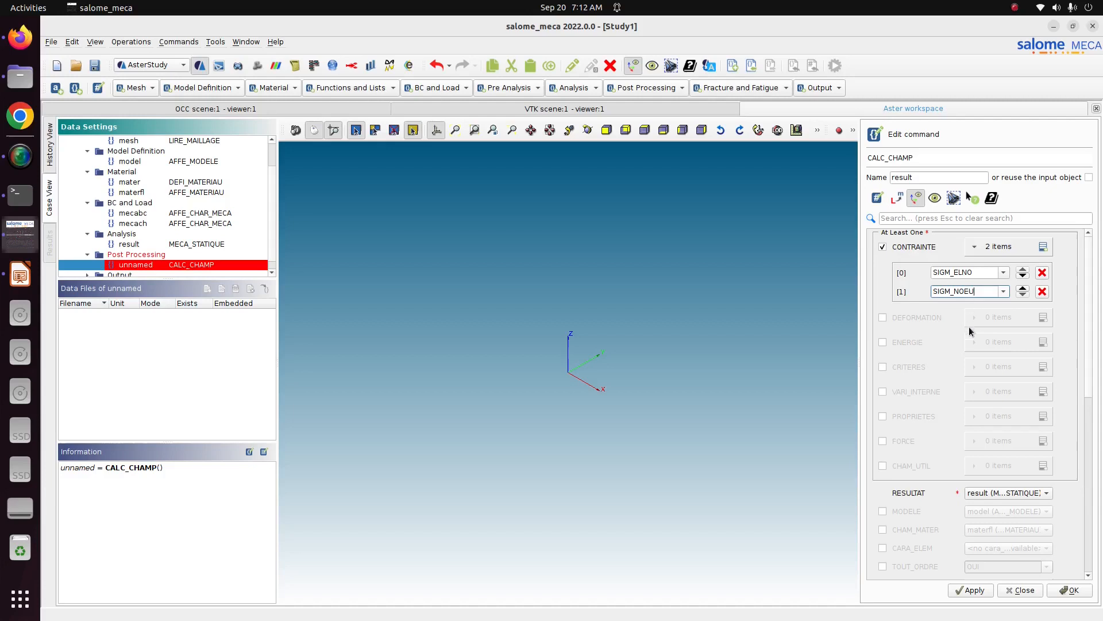
Enable CRITERES with the fields SIEQ_ELNO and SIEQ_NOEU, and confirm the CALC_CHAMP command.
{"action": "left_click", "coordinate": [912, 366]}
{"action": "left_click", "coordinate": [1041, 367]}
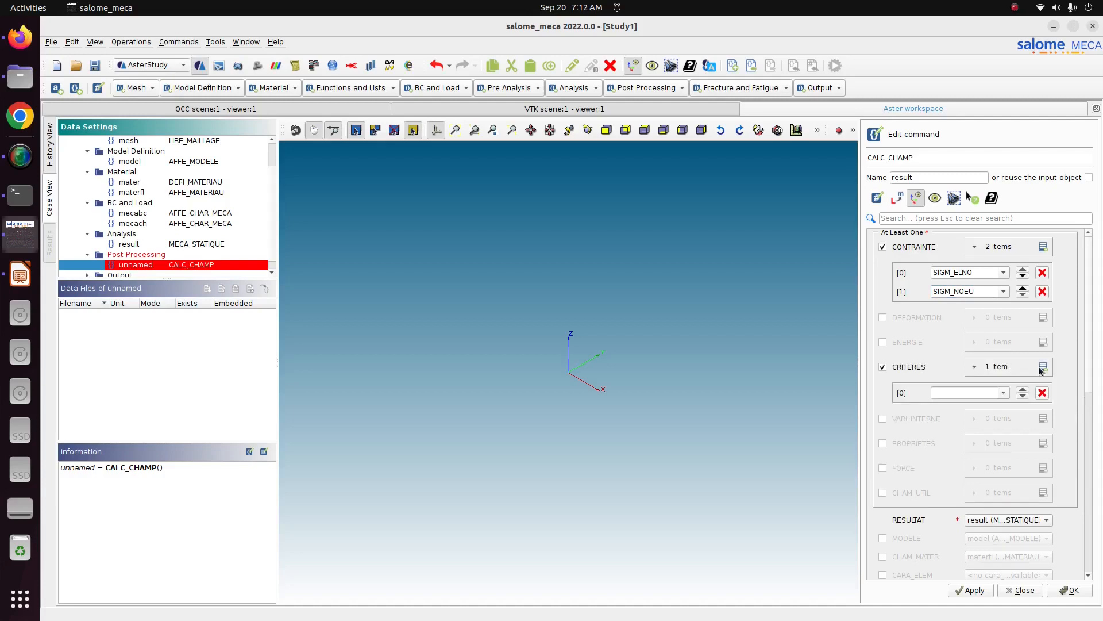
{"action": "left_click", "coordinate": [1004, 393]}
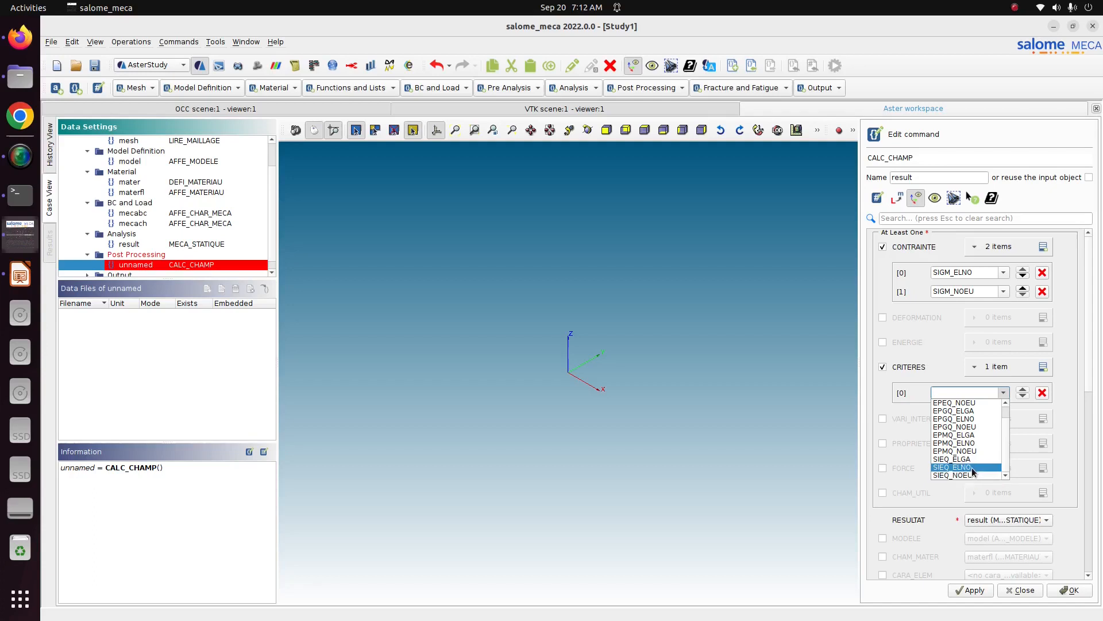
{"action": "left_click", "coordinate": [972, 468]}
{"action": "left_click", "coordinate": [1043, 367]}
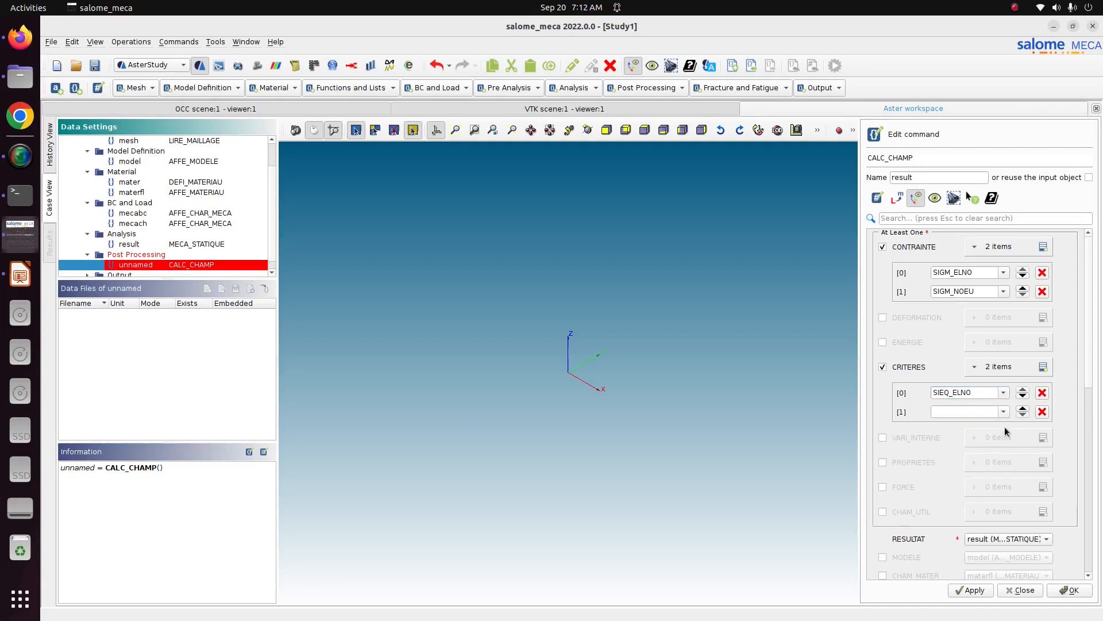
{"action": "left_click", "coordinate": [1004, 411]}
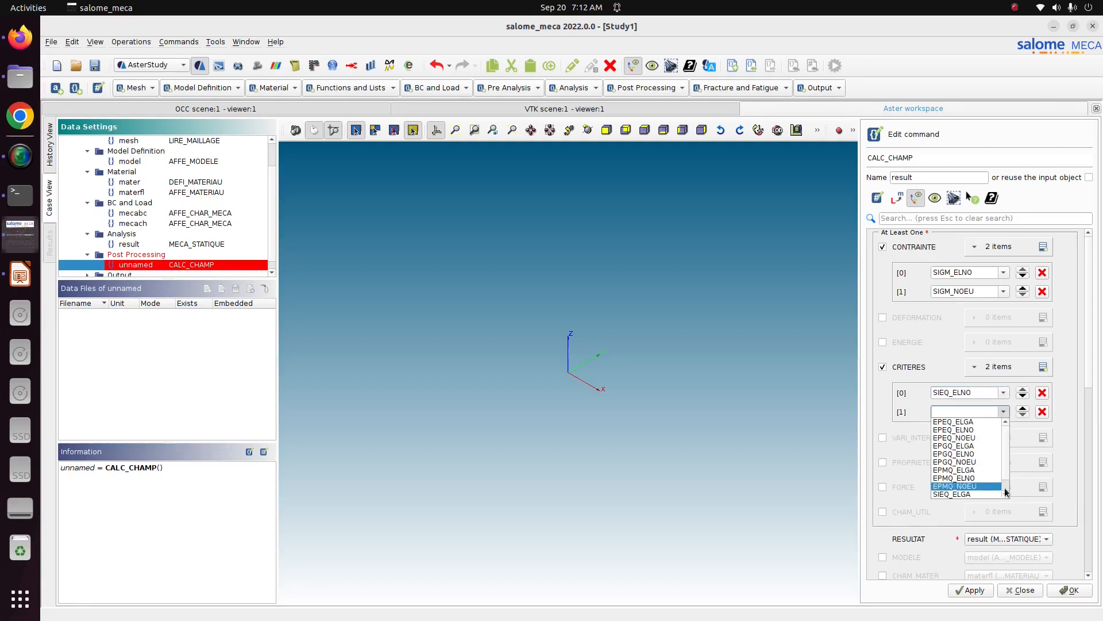
{"action": "left_click_drag", "start_coordinate": [1006, 465], "coordinate": [1006, 485]}
{"action": "left_click", "coordinate": [967, 500]}
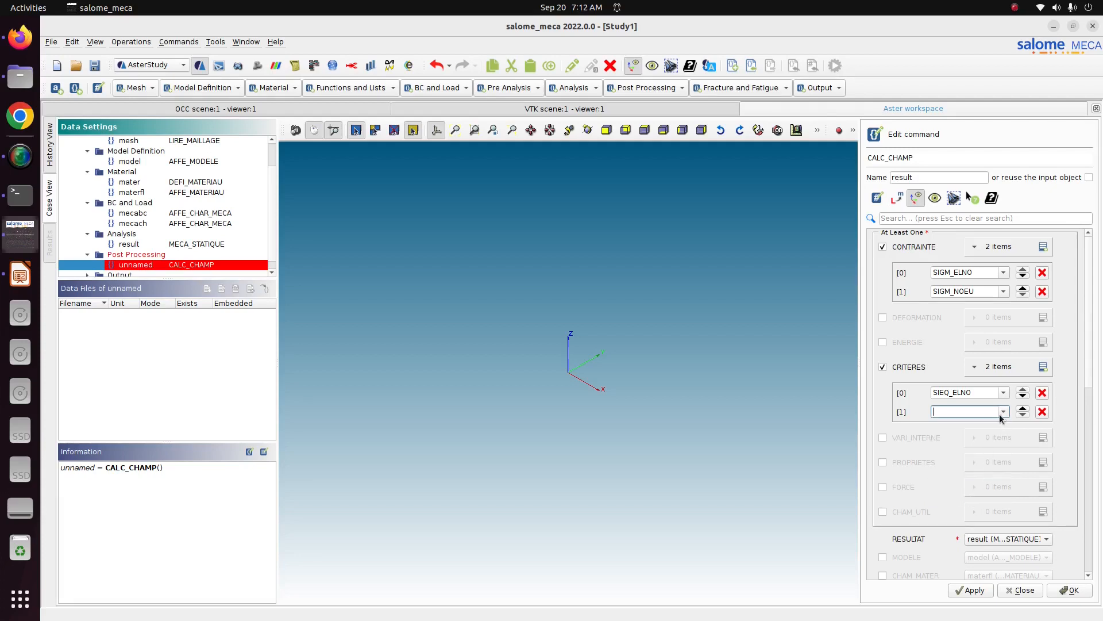
{"action": "left_click", "coordinate": [1003, 411]}
{"action": "scroll", "coordinate": [974, 460], "scroll_direction": "down", "scroll_amount": 3}
{"action": "left_click", "coordinate": [974, 495]}
{"action": "left_click_drag", "start_coordinate": [1088, 377], "coordinate": [1087, 572]}
{"action": "left_click", "coordinate": [967, 592]}
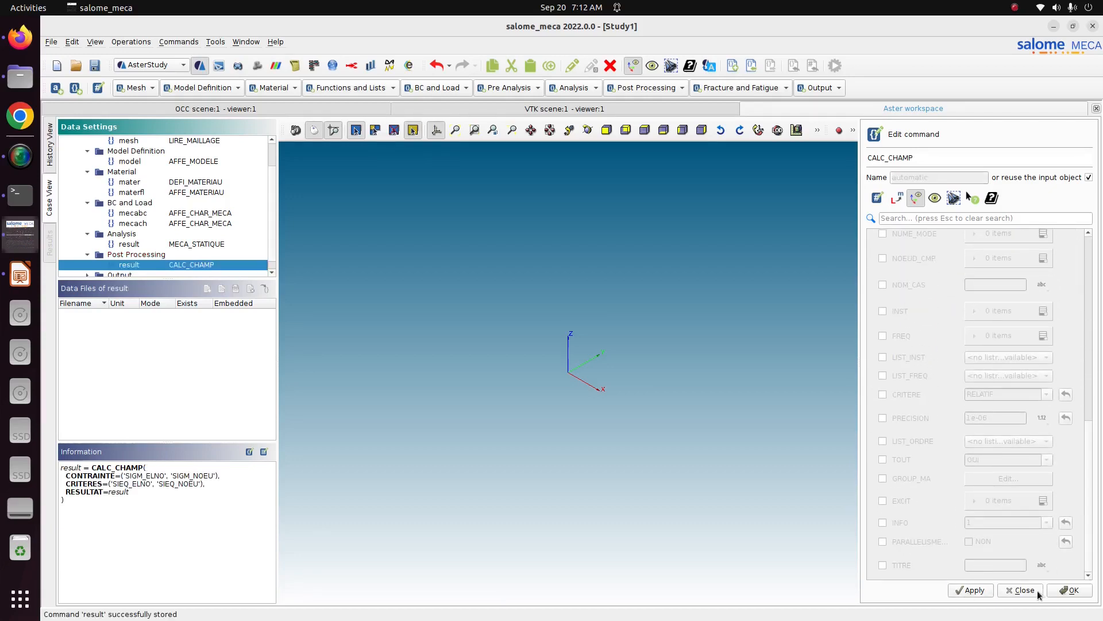
{"action": "left_click", "coordinate": [1062, 590]}
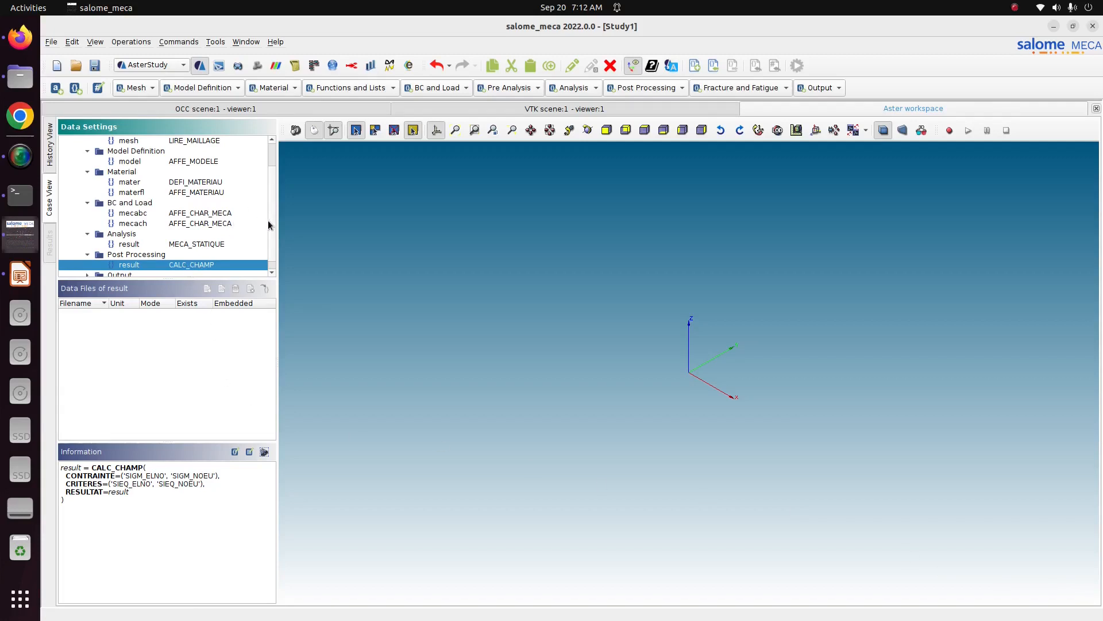
Edit the RESU item of the IMPR_RESU output command, enabling NOM_CHAM with DEPL as its first field.
{"action": "scroll", "coordinate": [269, 261], "scroll_direction": "down", "scroll_amount": 1}
{"action": "left_click", "coordinate": [87, 265]}
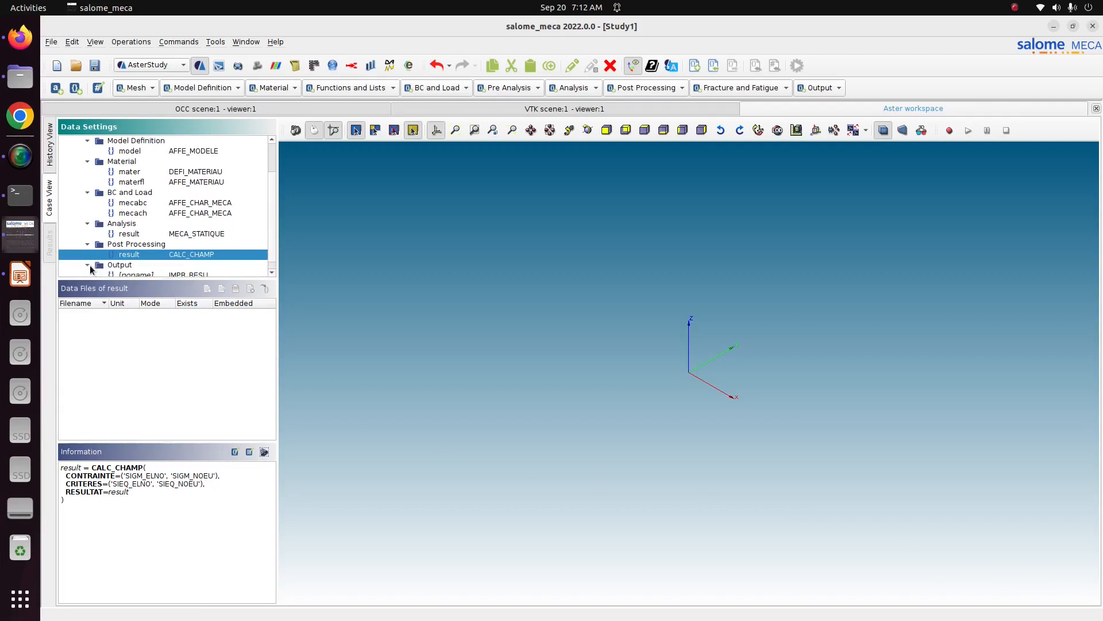
{"action": "left_click", "coordinate": [161, 274]}
{"action": "scroll", "coordinate": [216, 264], "scroll_direction": "down", "scroll_amount": 1}
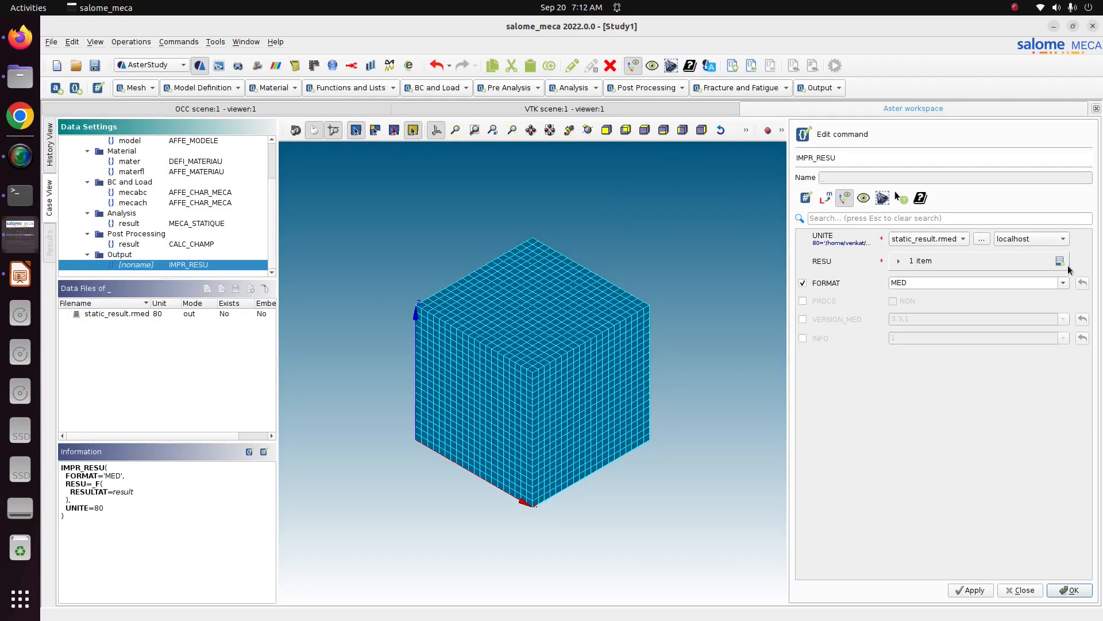
{"action": "left_click", "coordinate": [992, 265]}
{"action": "left_click", "coordinate": [961, 287]}
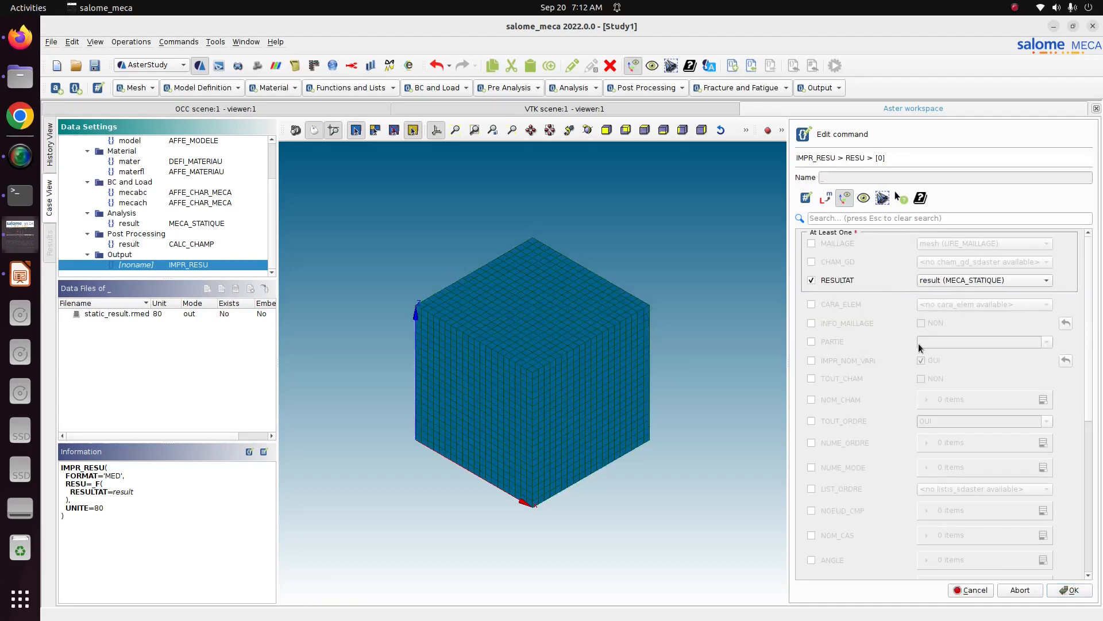
{"action": "left_click", "coordinate": [842, 402]}
{"action": "left_click", "coordinate": [1044, 401]}
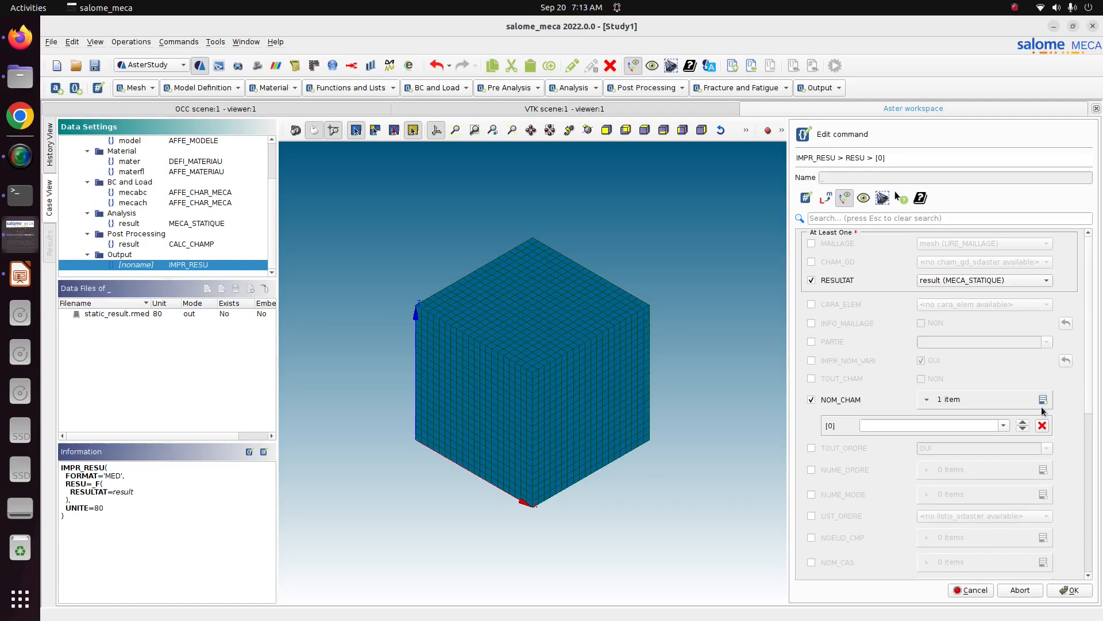
{"action": "left_click", "coordinate": [1003, 425]}
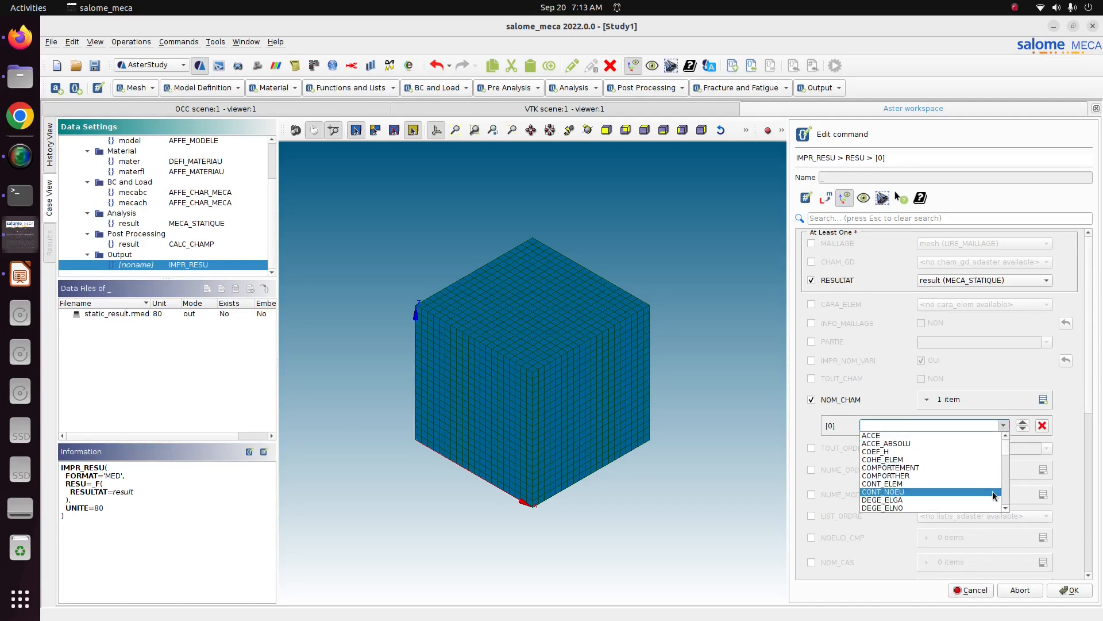
{"action": "scroll", "coordinate": [994, 493], "scroll_direction": "down", "scroll_amount": 2}
{"action": "left_click", "coordinate": [963, 476]}
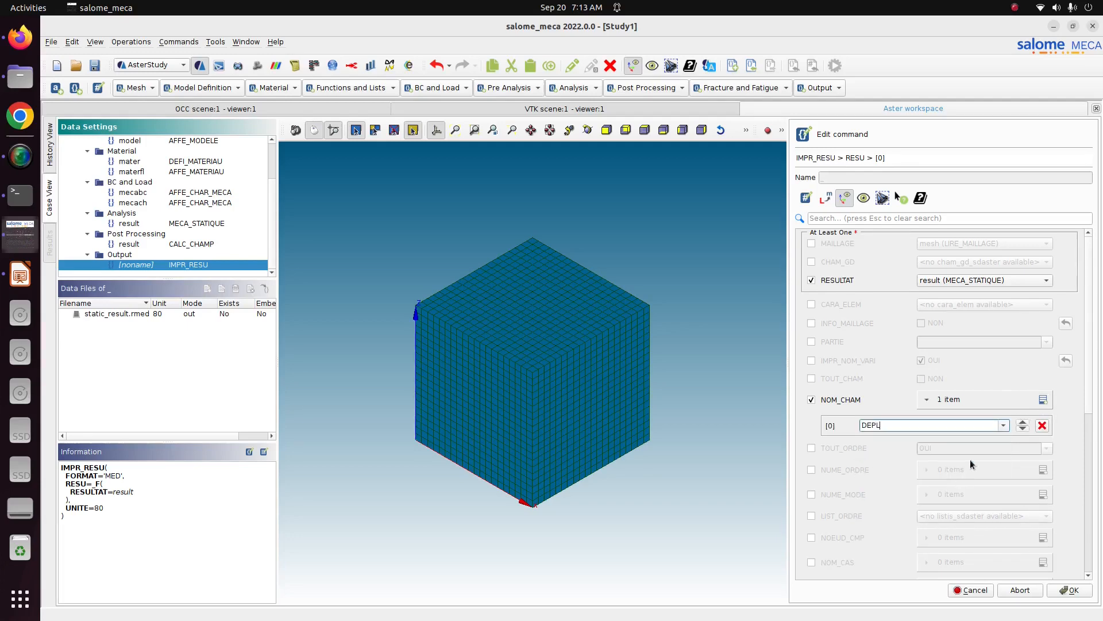
Add SIEQ_NOEU as the second NOM_CHAM field of the RESU item.
{"action": "left_click", "coordinate": [1043, 400]}
{"action": "left_click", "coordinate": [1004, 444]}
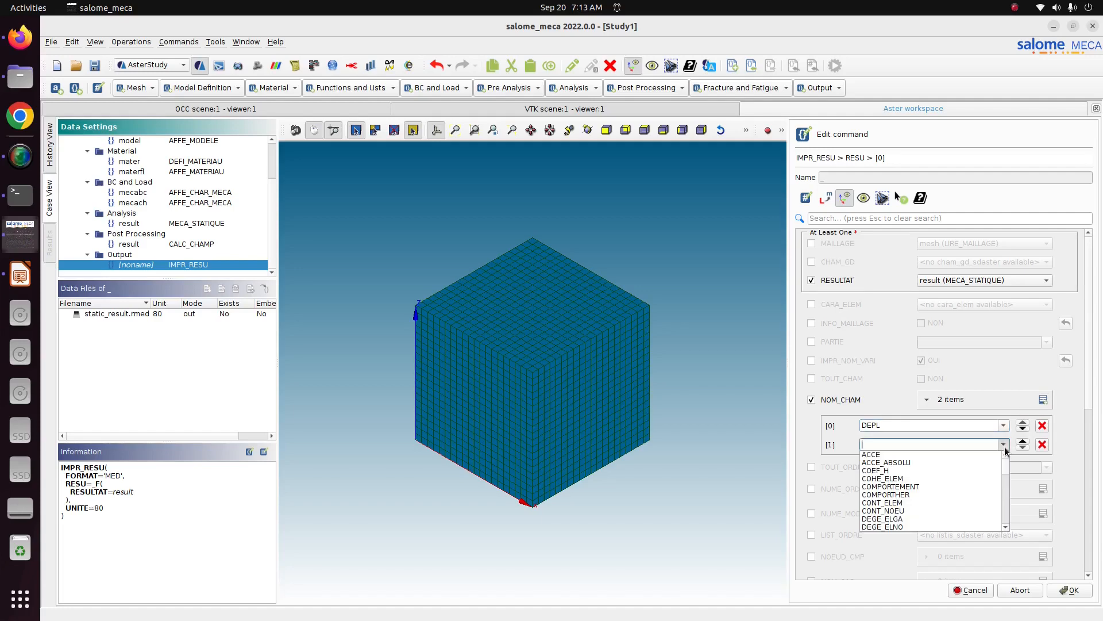
{"action": "scroll", "coordinate": [958, 516], "scroll_direction": "down", "scroll_amount": 8}
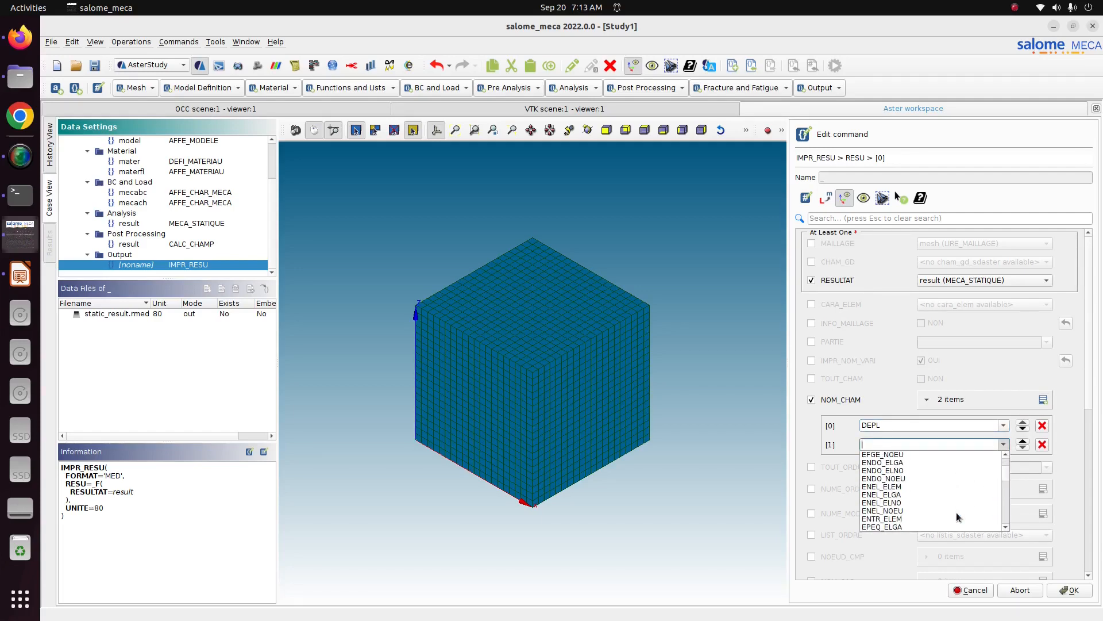
{"action": "scroll", "coordinate": [957, 516], "scroll_direction": "down", "scroll_amount": 6}
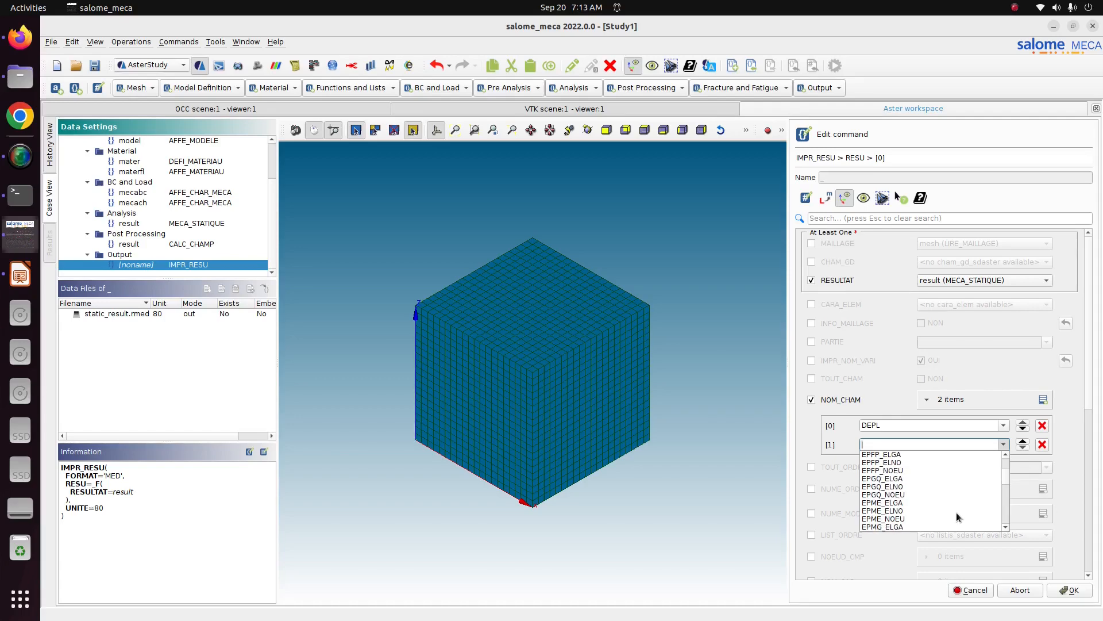
{"action": "scroll", "coordinate": [956, 516], "scroll_direction": "down", "scroll_amount": 10}
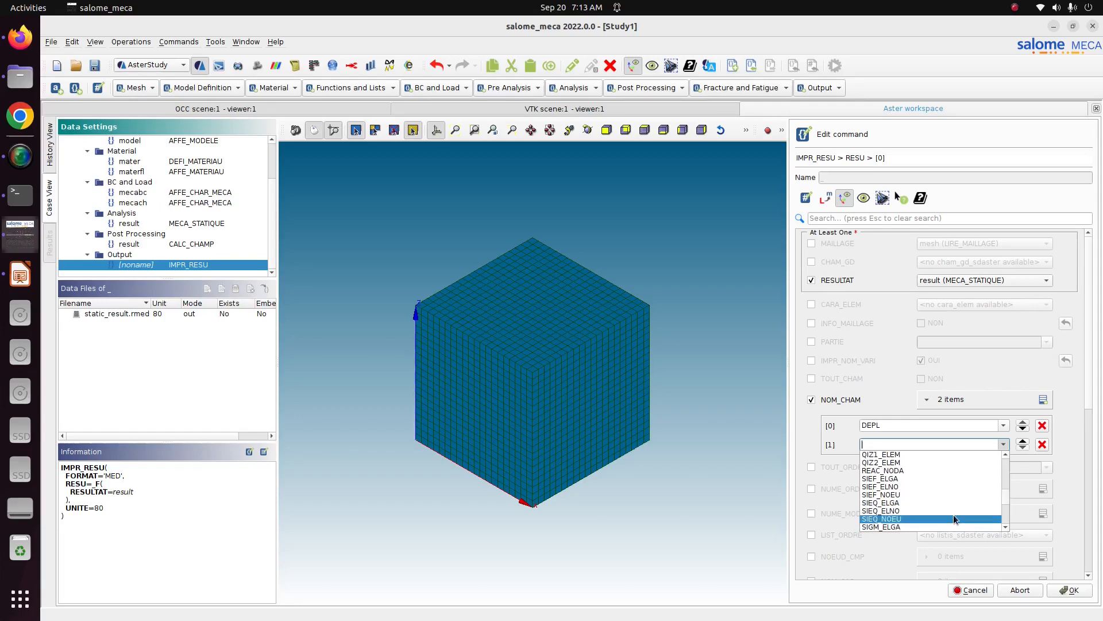
{"action": "left_click", "coordinate": [953, 519]}
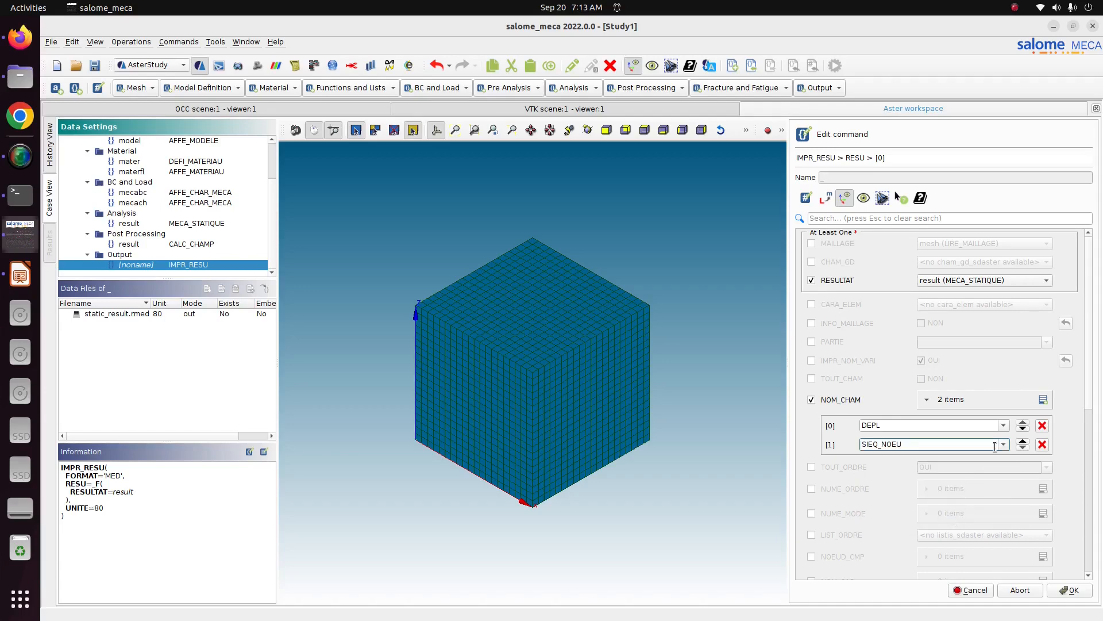
Add SIGM_NOEU as the third NOM_CHAM field of the RESU item.
{"action": "left_click", "coordinate": [1043, 399]}
{"action": "left_click", "coordinate": [992, 464]}
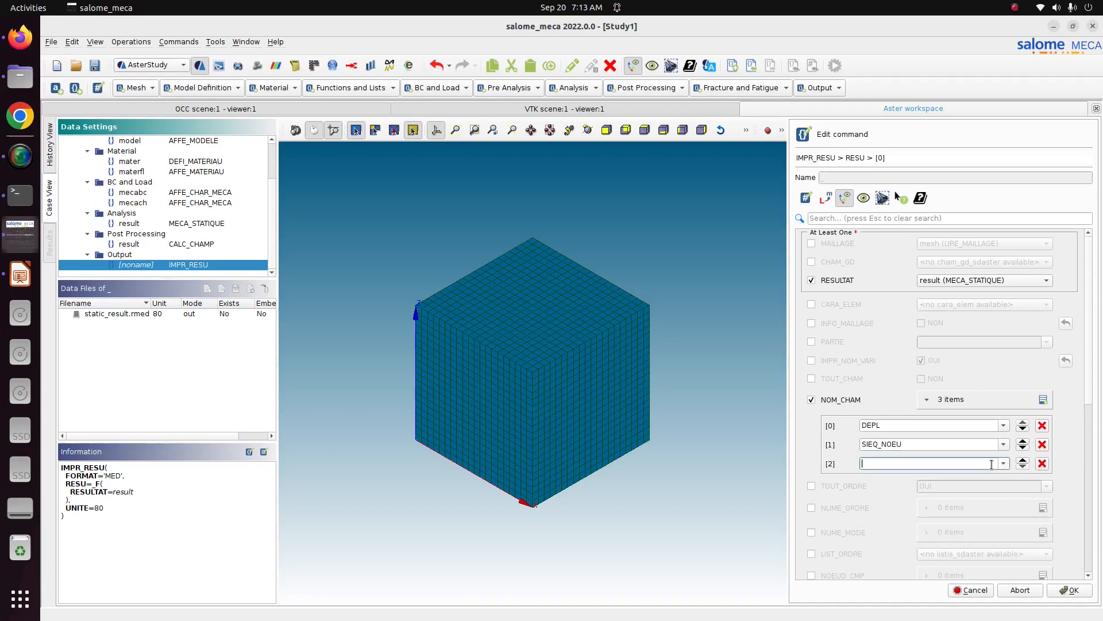
{"action": "scroll", "coordinate": [991, 464], "scroll_direction": "down", "scroll_amount": 1}
{"action": "type", "text": "M"}
{"action": "key", "text": "BackSpace"}
{"action": "key", "text": "BackSpace"}
{"action": "type", "text": "SIGM_NO"}
{"action": "key", "text": "Tab"}
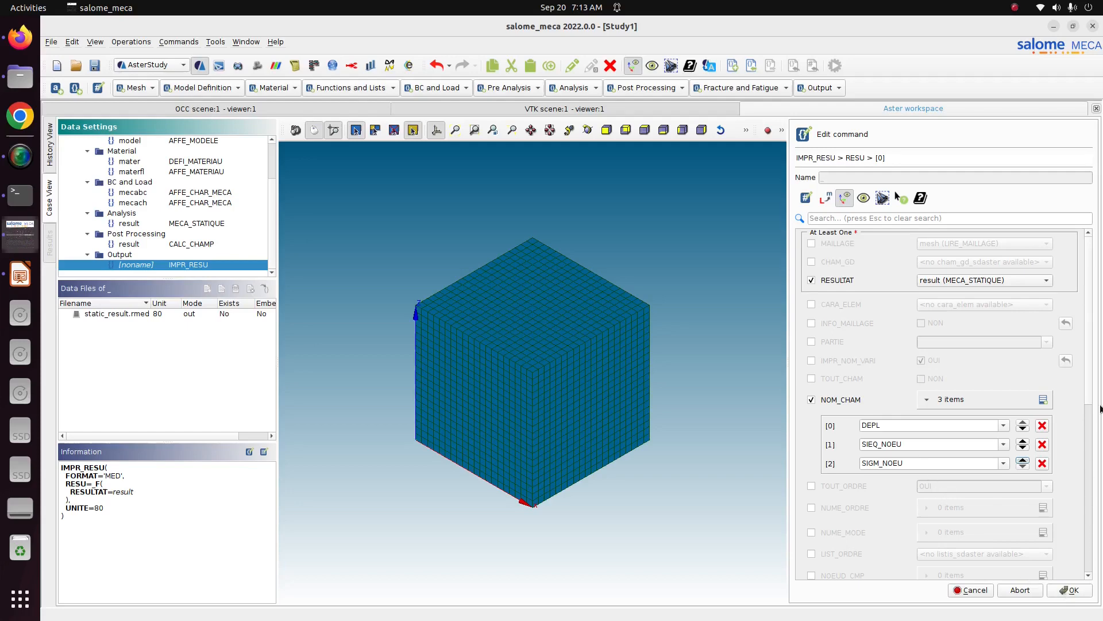
Enable TOUT with the value OUI for the RESU item and confirm the IMPR_RESU command.
{"action": "scroll", "coordinate": [1086, 528], "scroll_direction": "down", "scroll_amount": 5}
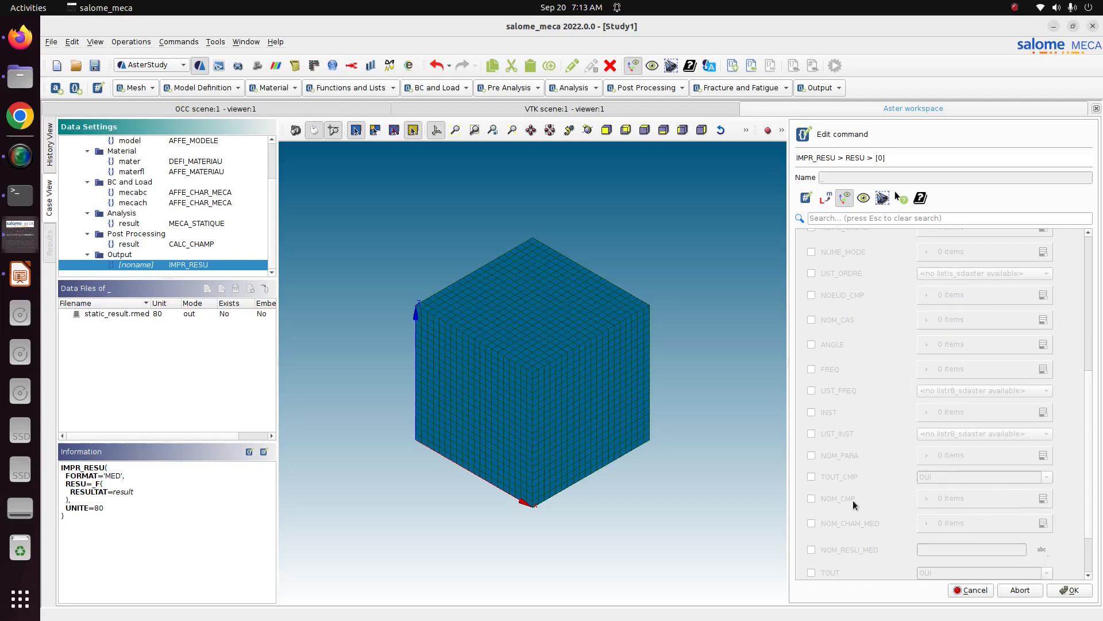
{"action": "left_click", "coordinate": [833, 573]}
{"action": "scroll", "coordinate": [1086, 461], "scroll_direction": "down", "scroll_amount": 1}
{"action": "scroll", "coordinate": [1086, 462], "scroll_direction": "down", "scroll_amount": 1}
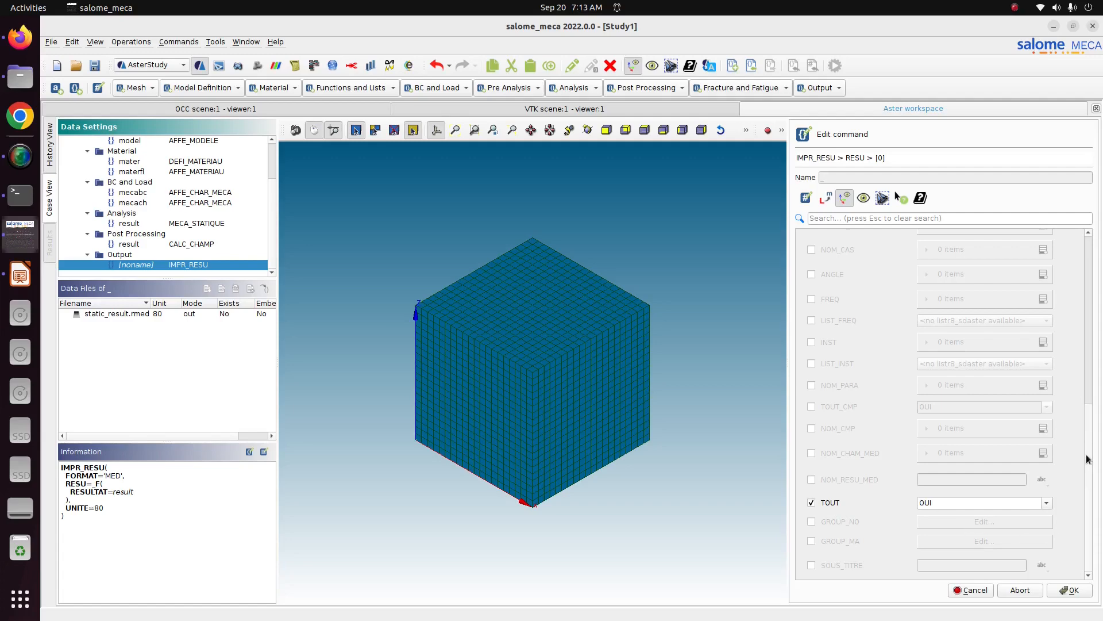
{"action": "left_click", "coordinate": [1068, 590]}
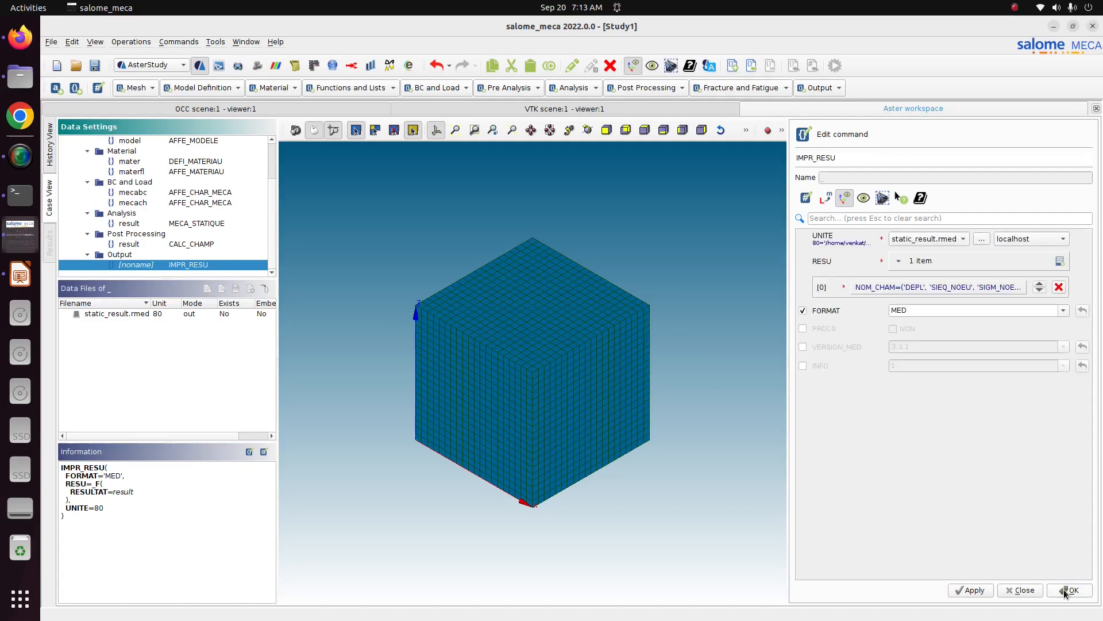
{"action": "left_click", "coordinate": [1064, 590]}
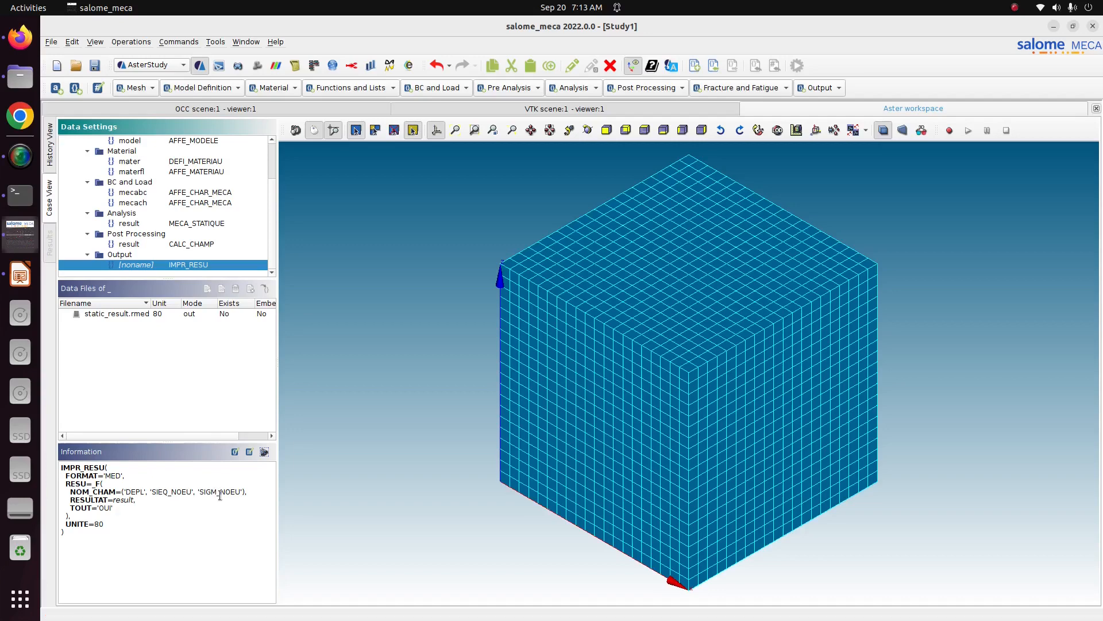
Save the study and show the history view with the run parameters of CurrentCase.
{"action": "left_click_drag", "start_coordinate": [271, 192], "coordinate": [266, 158]}
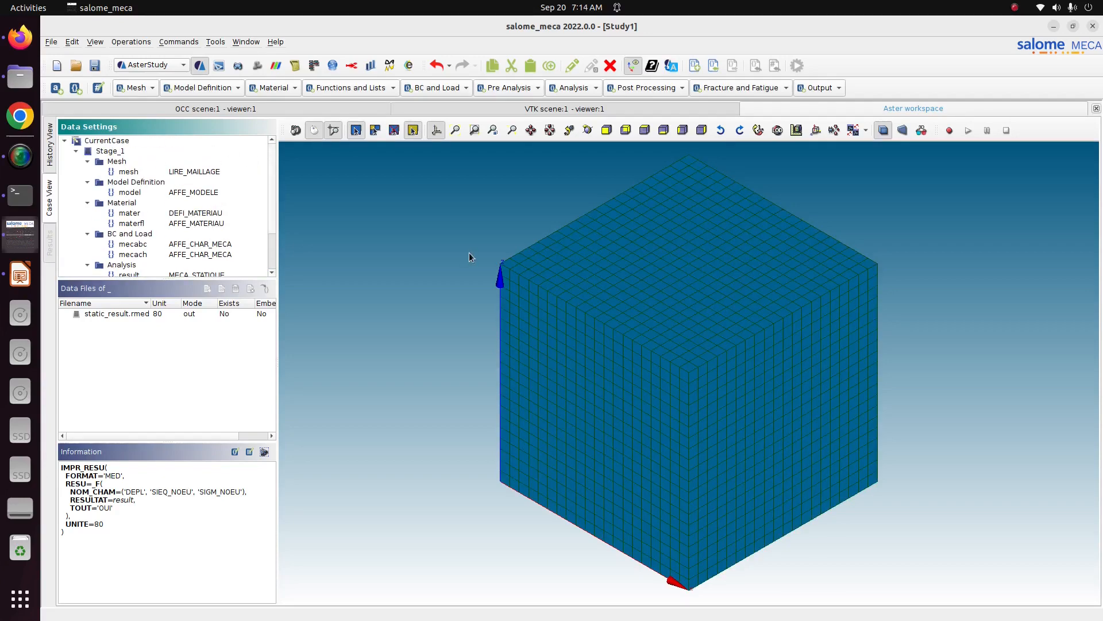
{"action": "left_click", "coordinate": [96, 65]}
{"action": "left_click", "coordinate": [51, 171]}
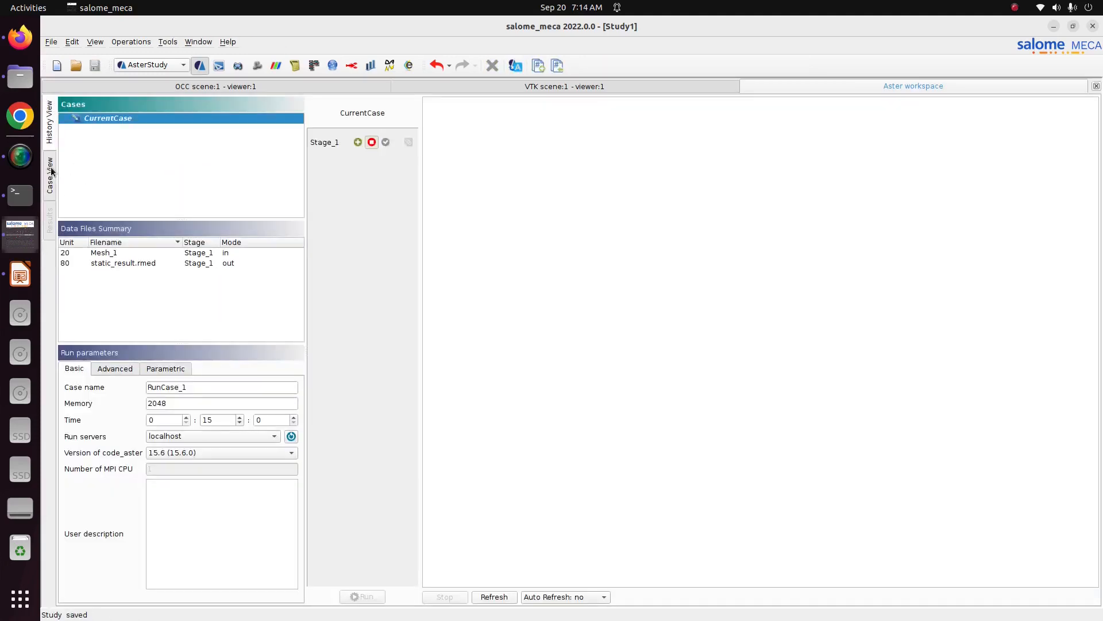
Include Stage_1 in the execution of CurrentCase, set the auto refresh to 5s and run the case.
{"action": "left_click", "coordinate": [356, 143]}
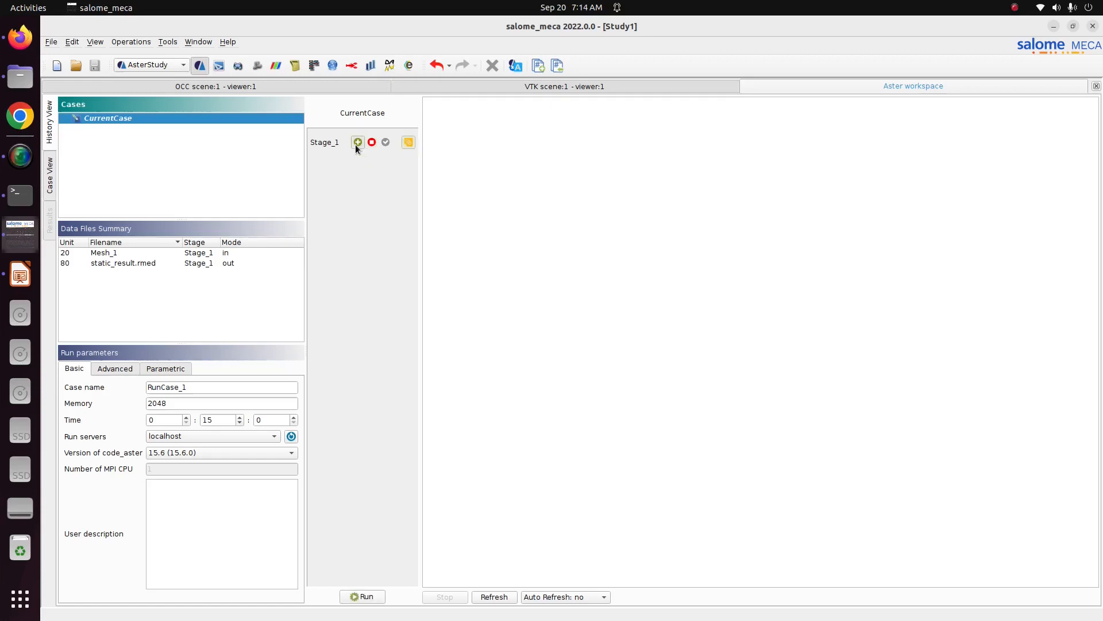
{"action": "left_click", "coordinate": [410, 143]}
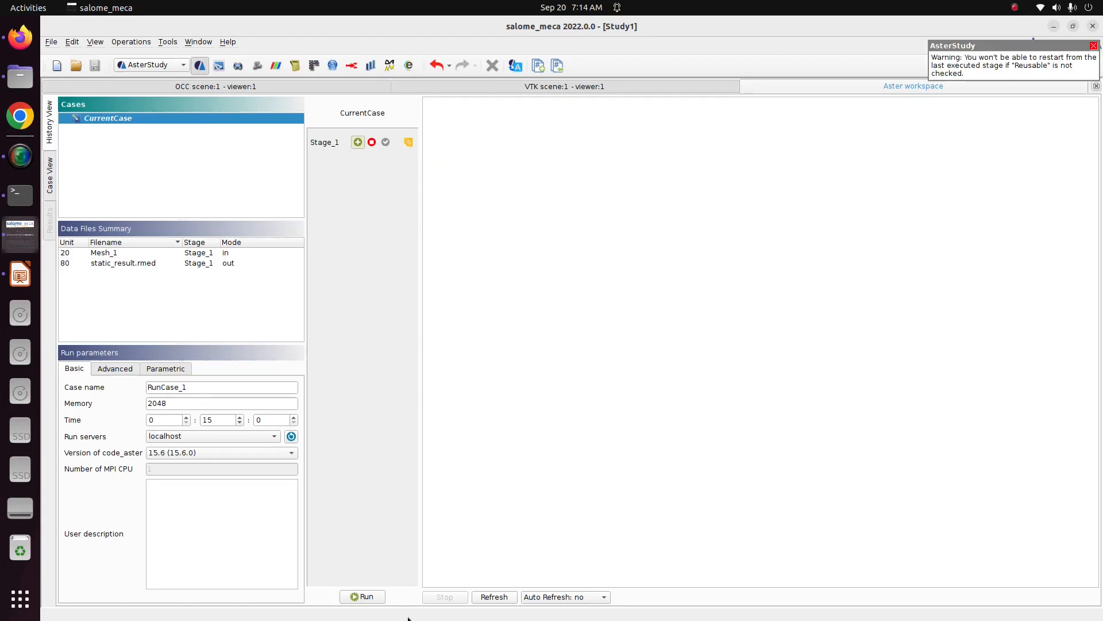
{"action": "left_click", "coordinate": [566, 600]}
{"action": "left_click", "coordinate": [592, 546]}
{"action": "left_click", "coordinate": [368, 597]}
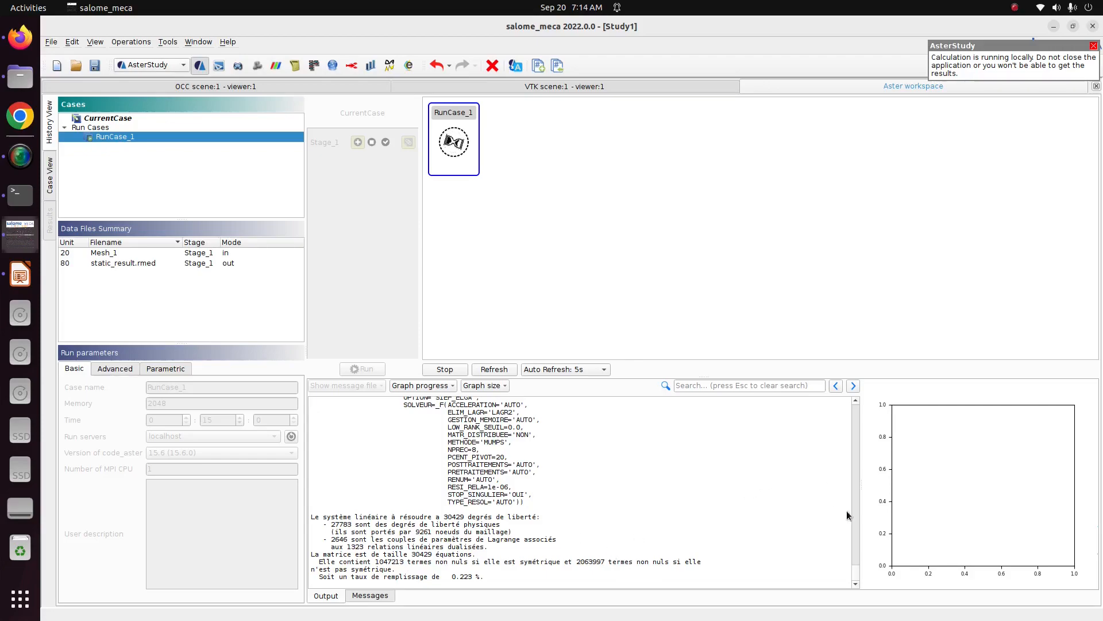
Check RunCase_1's run details, its output log down to the job diagnostic, and its messages.
{"action": "mouse_move", "coordinate": [860, 576]}
{"action": "left_mouse_down"}
{"action": "mouse_move", "coordinate": [850, 423]}
{"action": "mouse_move", "coordinate": [851, 581]}
{"action": "left_mouse_up"}
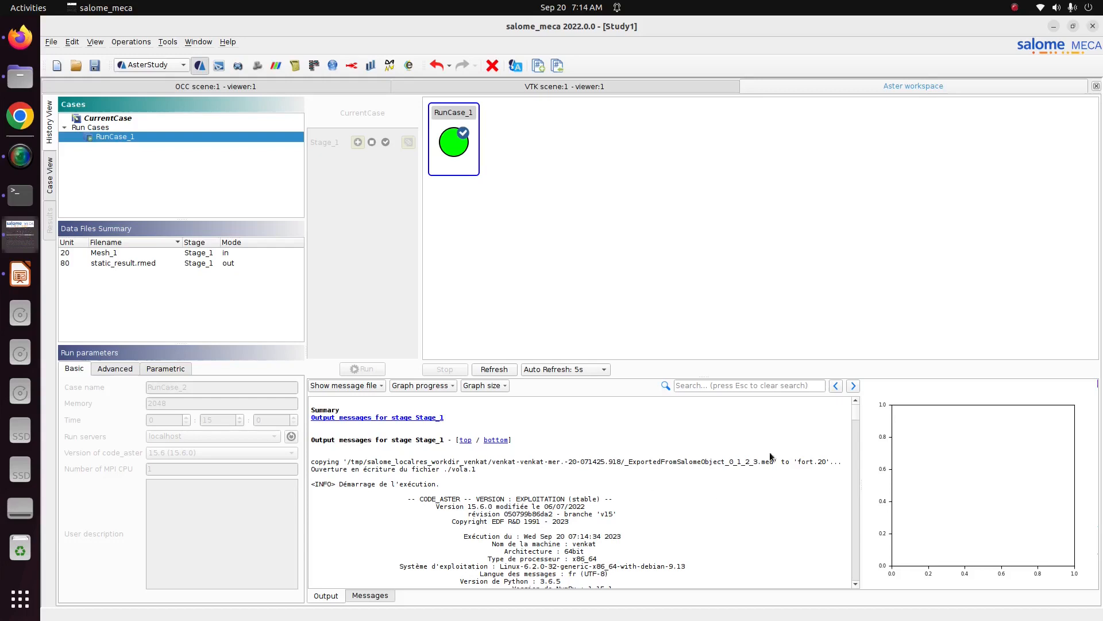
{"action": "mouse_move", "coordinate": [458, 157]}
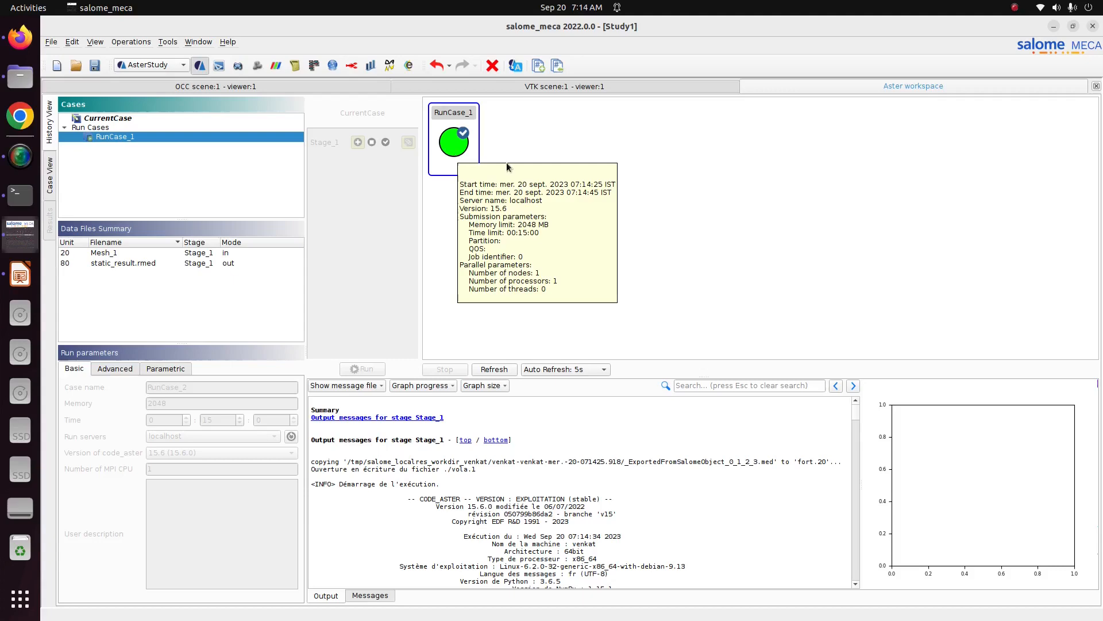
{"action": "left_click_drag", "start_coordinate": [854, 420], "coordinate": [847, 583]}
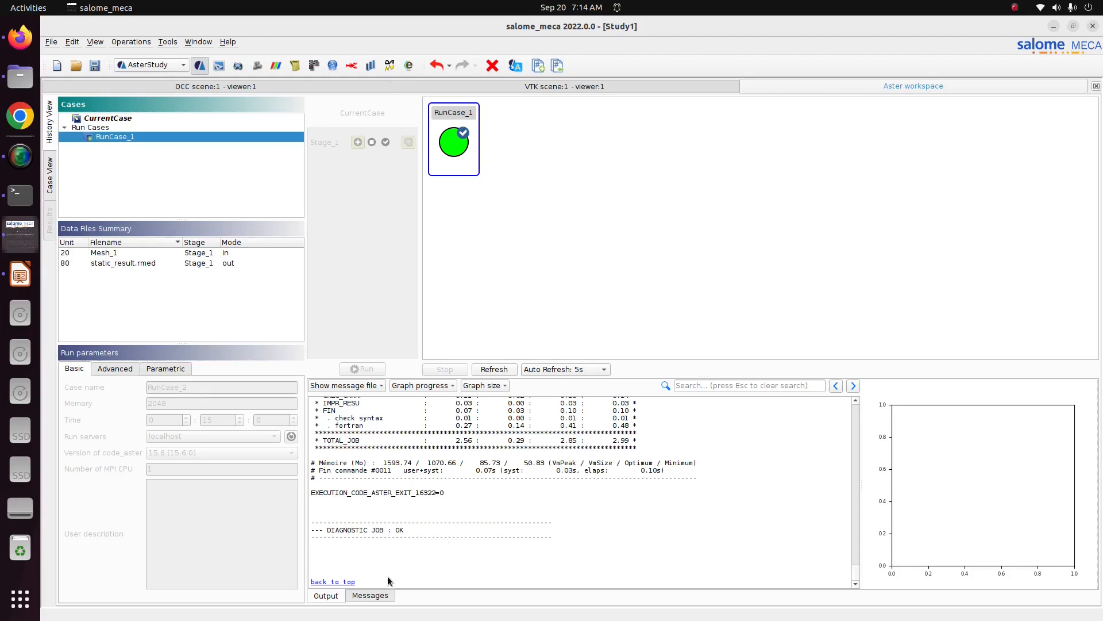
{"action": "left_click", "coordinate": [371, 595]}
{"action": "left_click", "coordinate": [337, 596]}
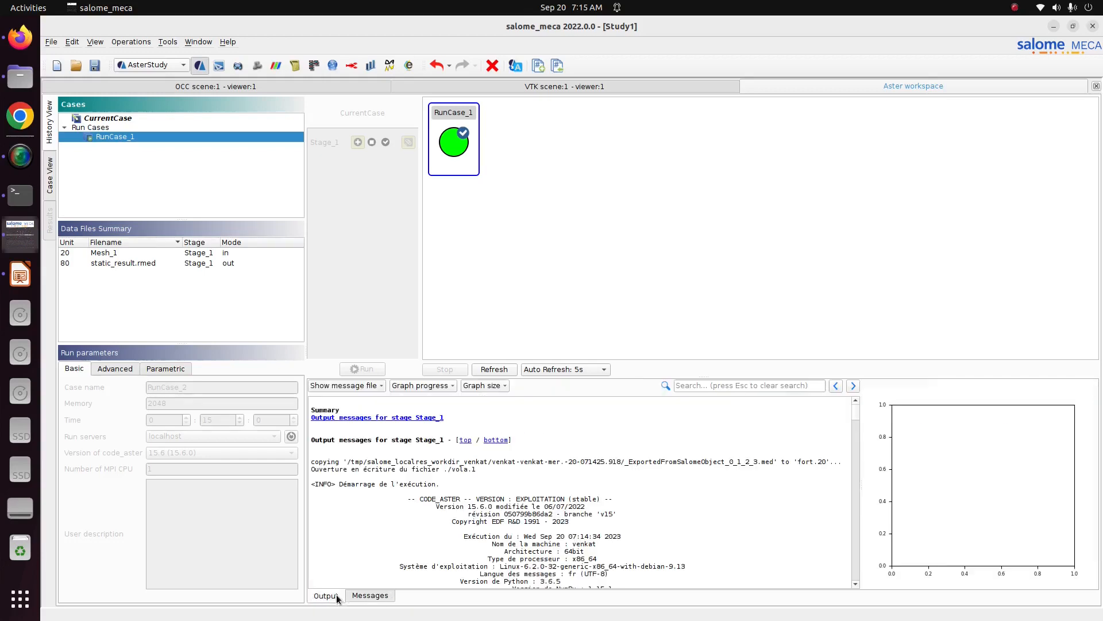
Open the Stage_1 message file, examine its commands, alarm list and memory summary, and close it.
{"action": "left_click", "coordinate": [354, 391]}
{"action": "left_click", "coordinate": [357, 399]}
{"action": "scroll", "coordinate": [358, 398], "scroll_direction": "down", "scroll_amount": 20}
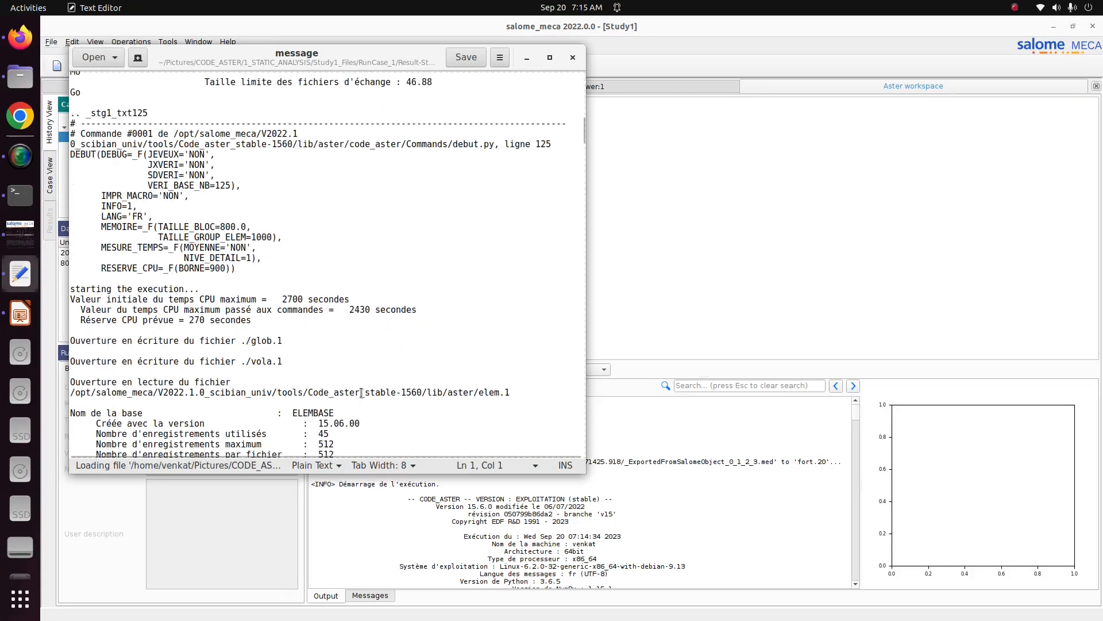
{"action": "scroll", "coordinate": [362, 392], "scroll_direction": "down", "scroll_amount": 20}
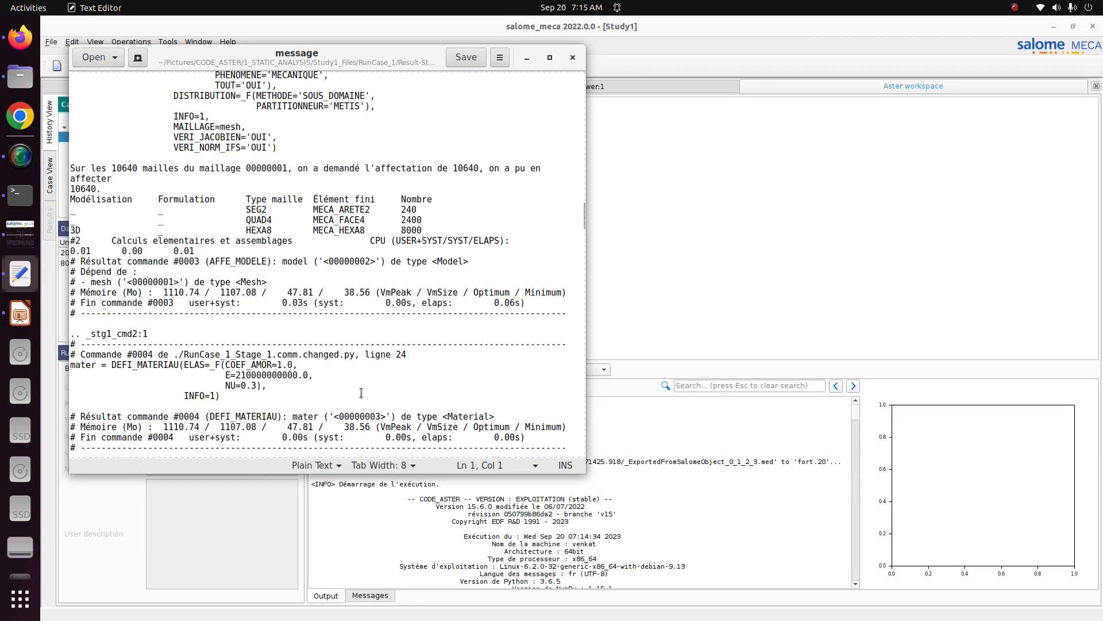
{"action": "scroll", "coordinate": [361, 393], "scroll_direction": "down", "scroll_amount": 20}
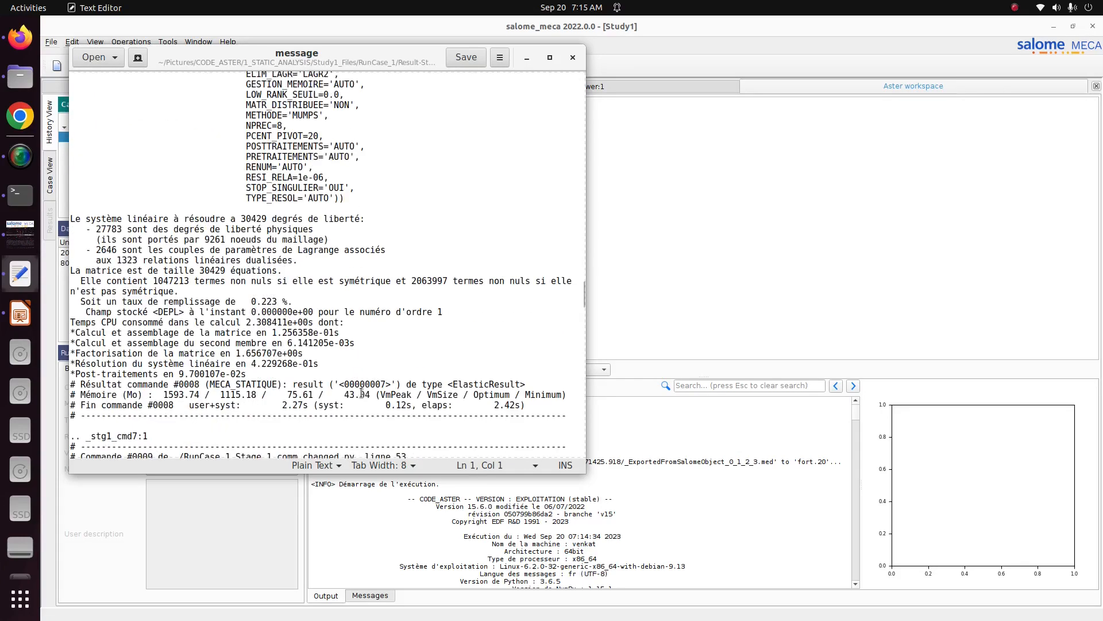
{"action": "scroll", "coordinate": [361, 392], "scroll_direction": "down", "scroll_amount": 8}
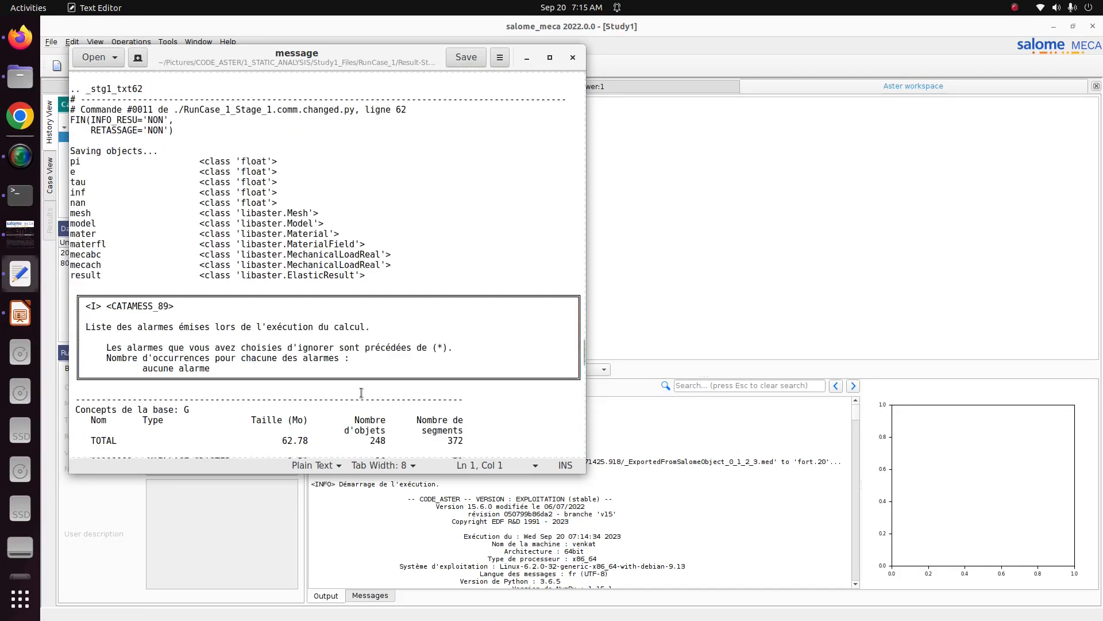
{"action": "scroll", "coordinate": [361, 393], "scroll_direction": "down", "scroll_amount": 4}
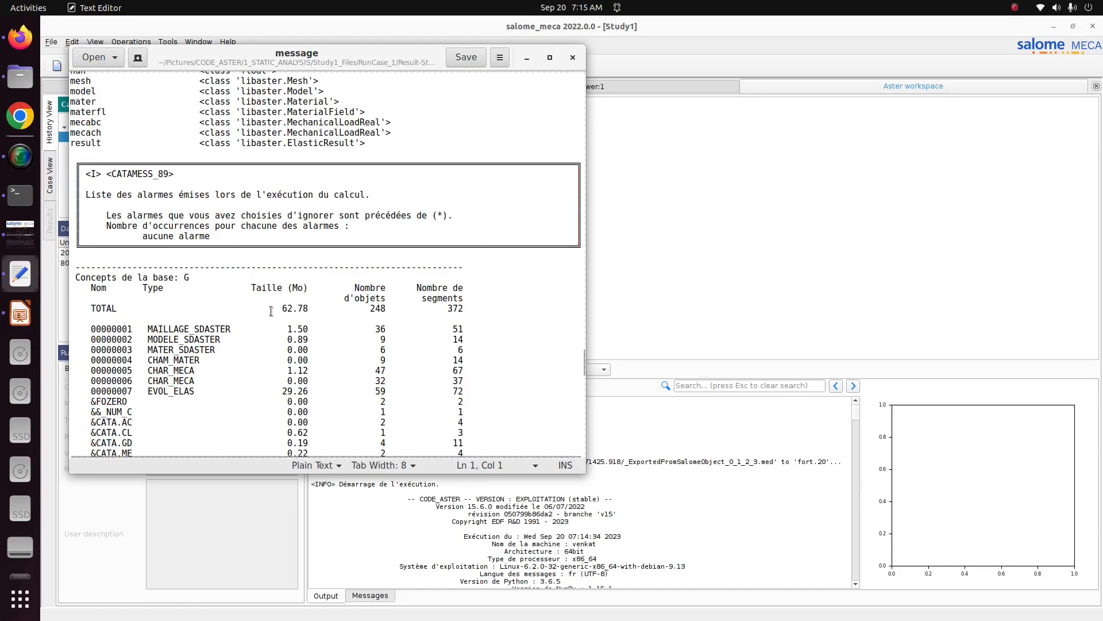
{"action": "left_click_drag", "start_coordinate": [239, 236], "coordinate": [88, 170]}
{"action": "left_click", "coordinate": [524, 246]}
{"action": "scroll", "coordinate": [542, 330], "scroll_direction": "down", "scroll_amount": 12}
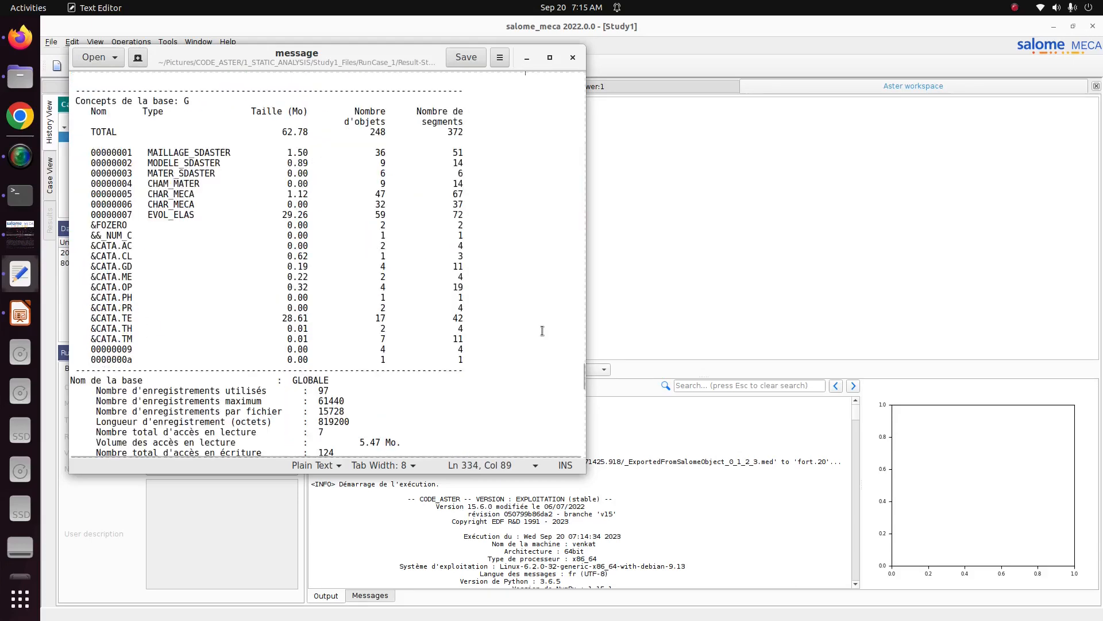
{"action": "scroll", "coordinate": [541, 331], "scroll_direction": "down", "scroll_amount": 7}
{"action": "left_click", "coordinate": [575, 58]}
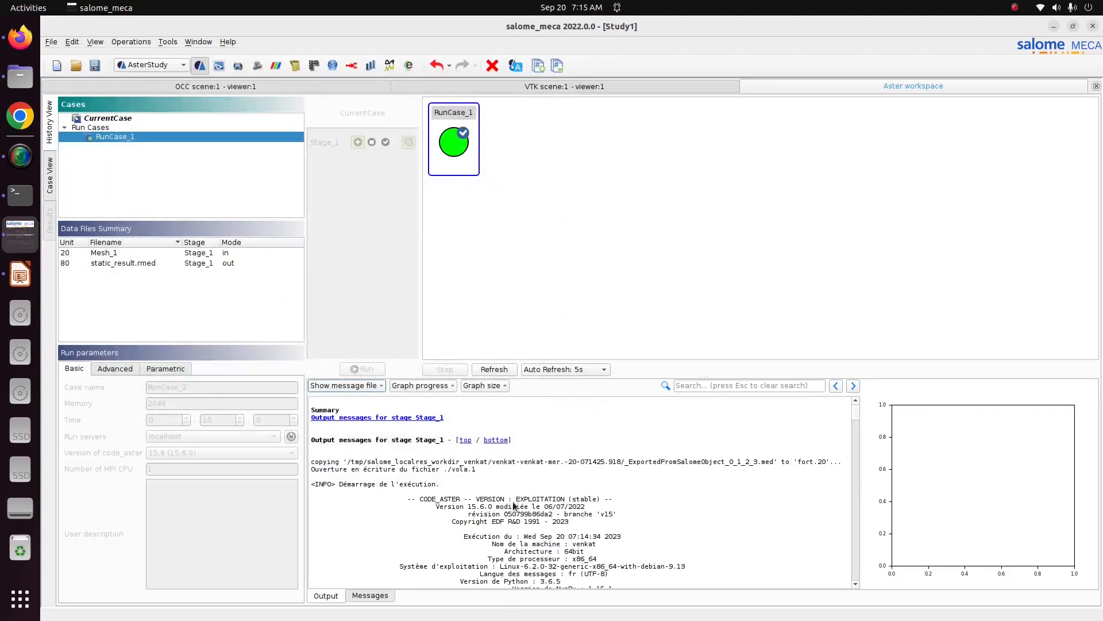
{"action": "scroll", "coordinate": [489, 474], "scroll_direction": "down", "scroll_amount": 8}
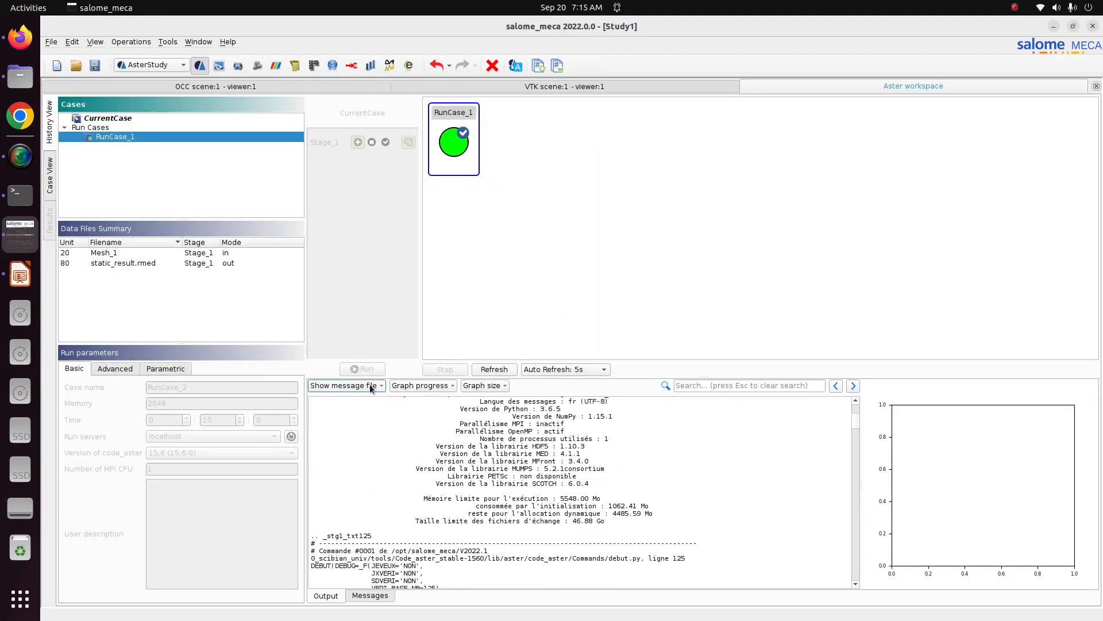
Switch to the ParaVIS module and start opening a file on the builtin server, browsing from the home folder.
{"action": "left_click", "coordinate": [173, 68]}
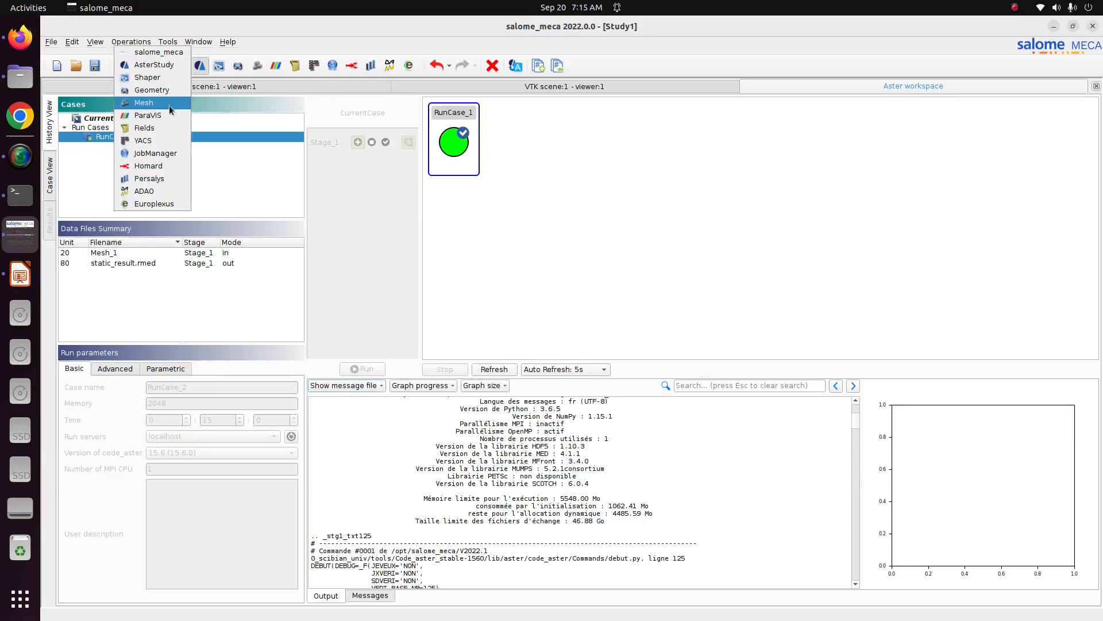
{"action": "key", "text": "Escape"}
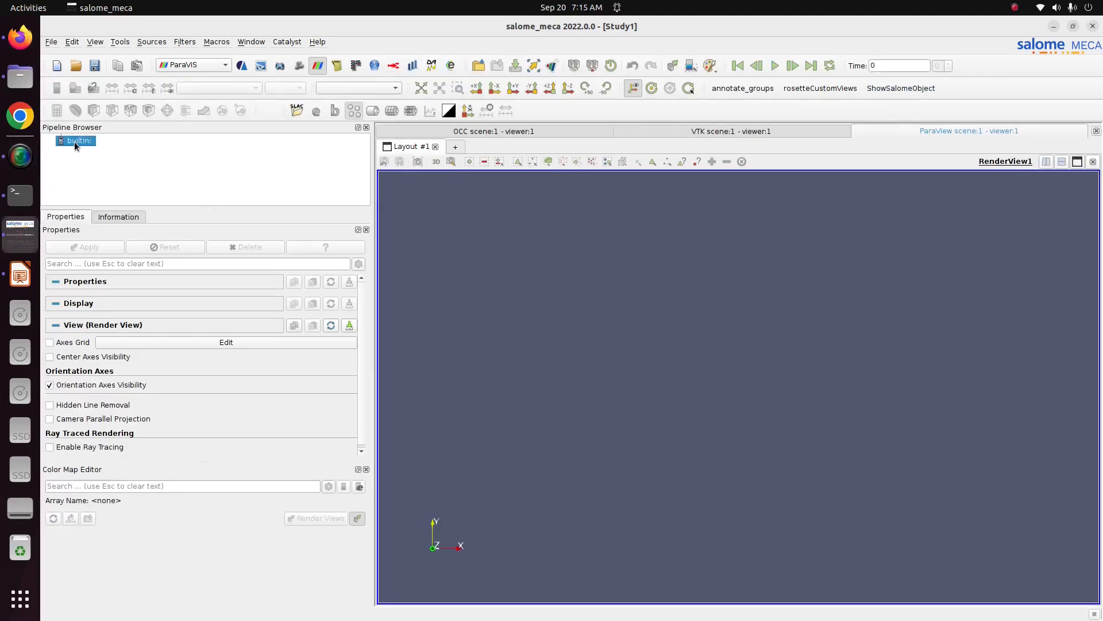
{"action": "right_click", "coordinate": [82, 142]}
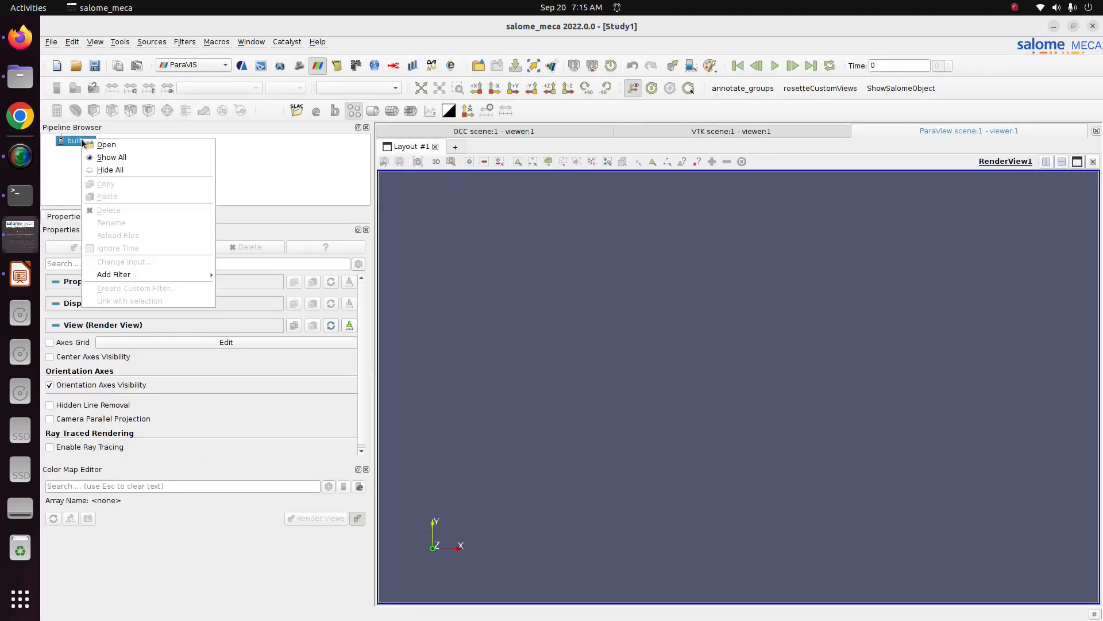
{"action": "left_click", "coordinate": [132, 145]}
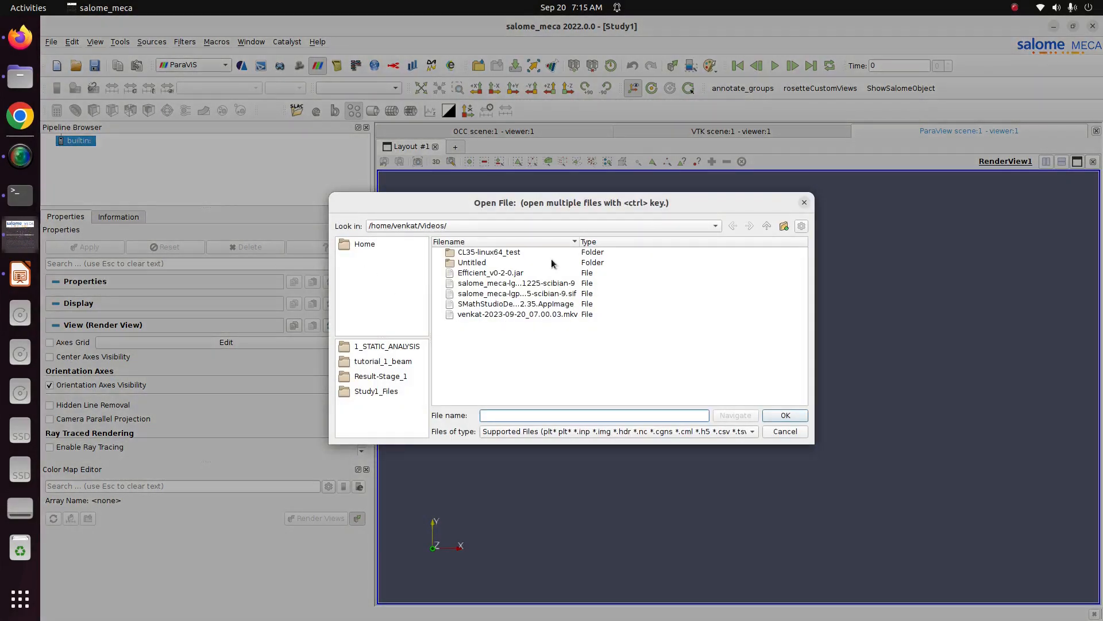
{"action": "left_click", "coordinate": [498, 225]}
{"action": "left_click", "coordinate": [498, 214]}
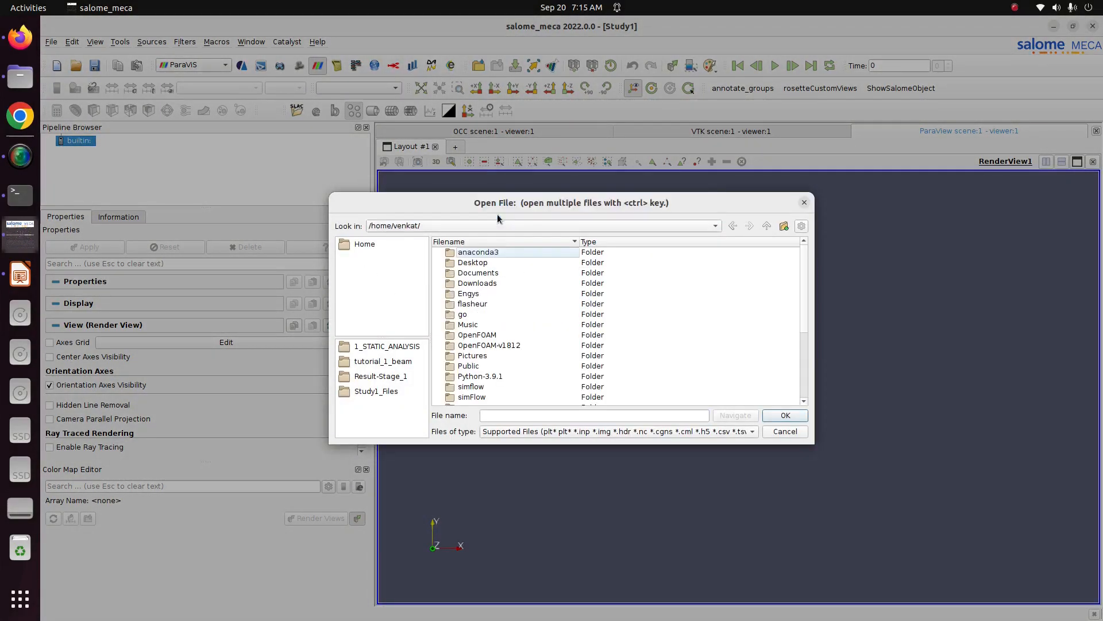
{"action": "double_click", "coordinate": [476, 365]}
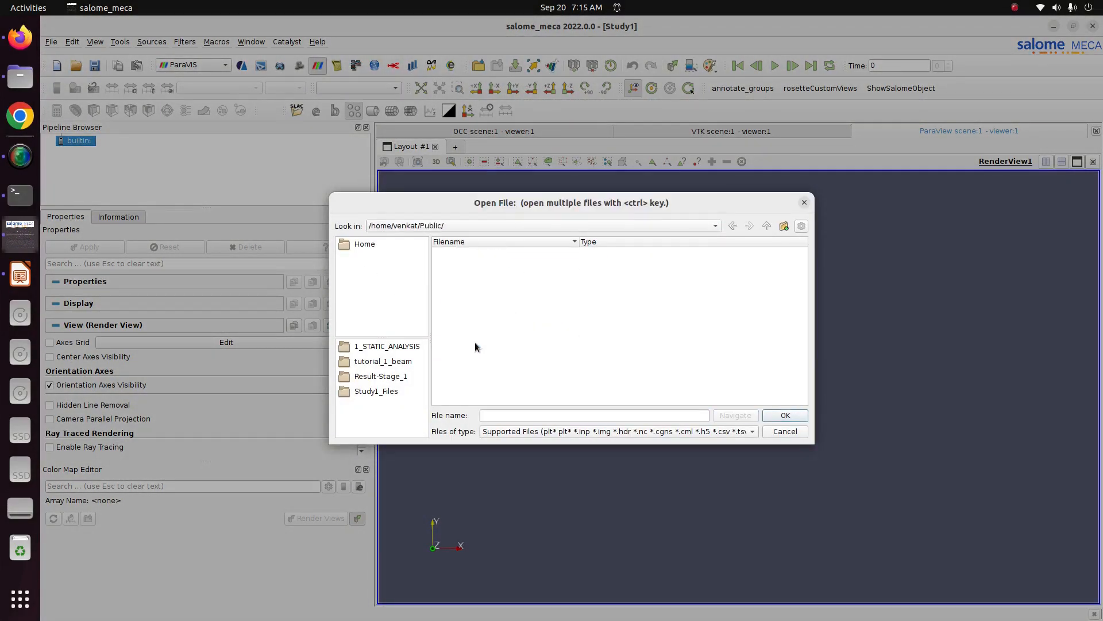
{"action": "left_click", "coordinate": [438, 228]}
{"action": "left_click", "coordinate": [438, 213]}
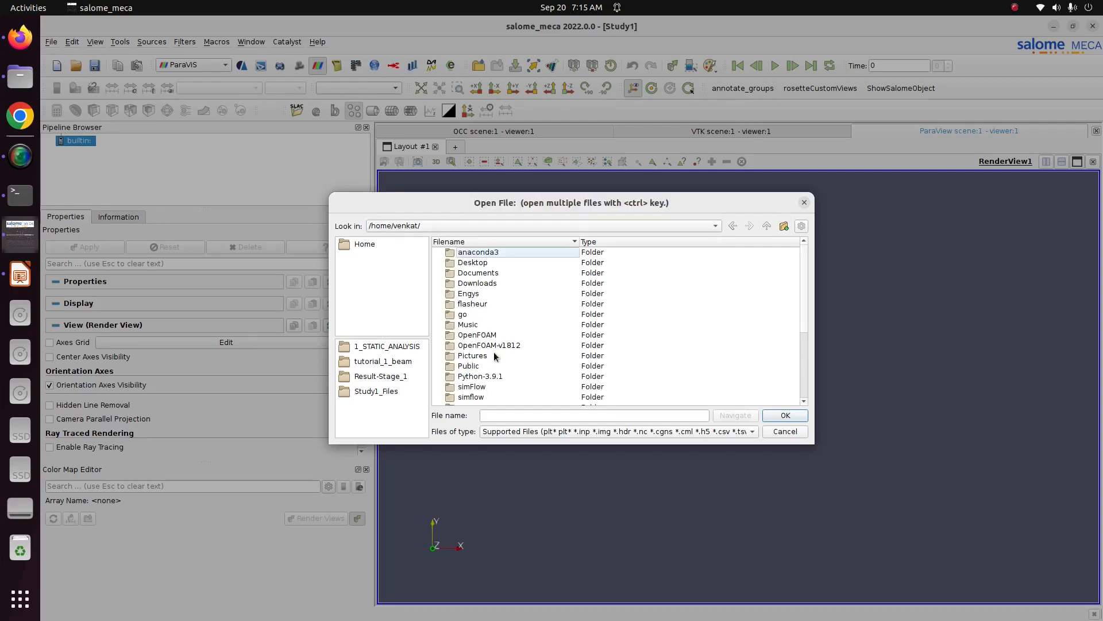
Load static_result.rmed from Pictures/CODE_ASTER/1_STATIC_ANALYSIS and apply its default field selection to display the cube.
{"action": "double_click", "coordinate": [494, 352]}
{"action": "double_click", "coordinate": [471, 254]}
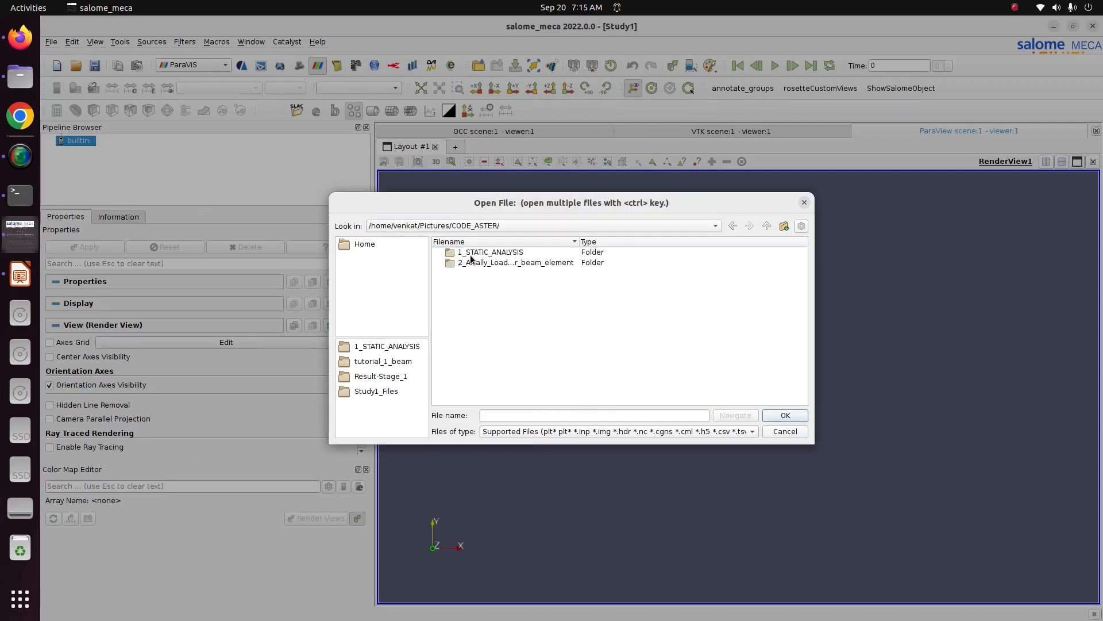
{"action": "double_click", "coordinate": [470, 254]}
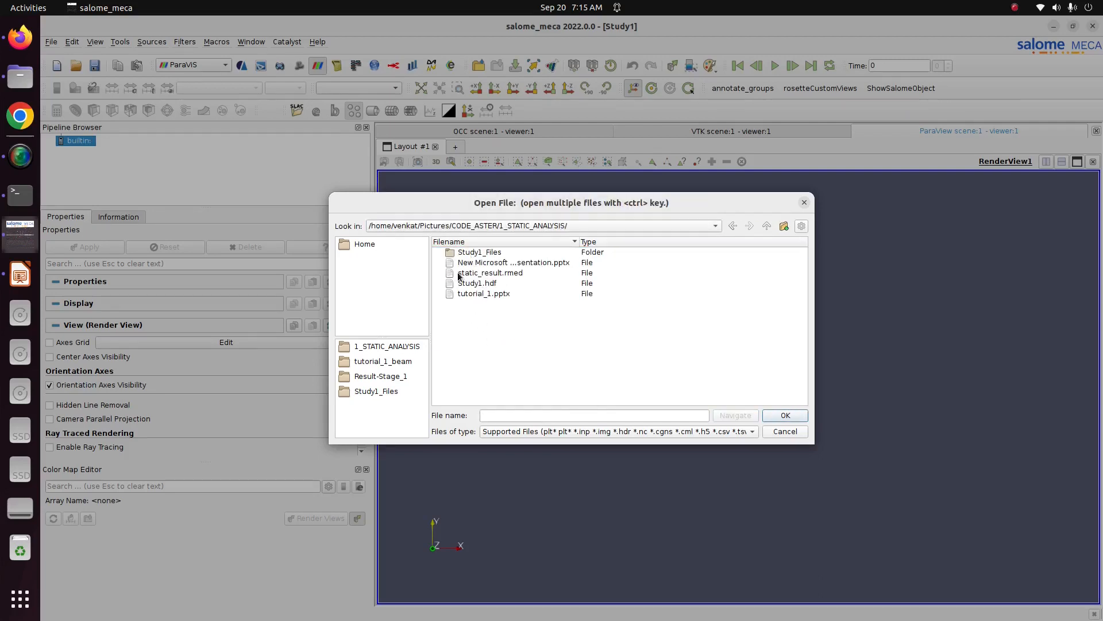
{"action": "left_click", "coordinate": [501, 273]}
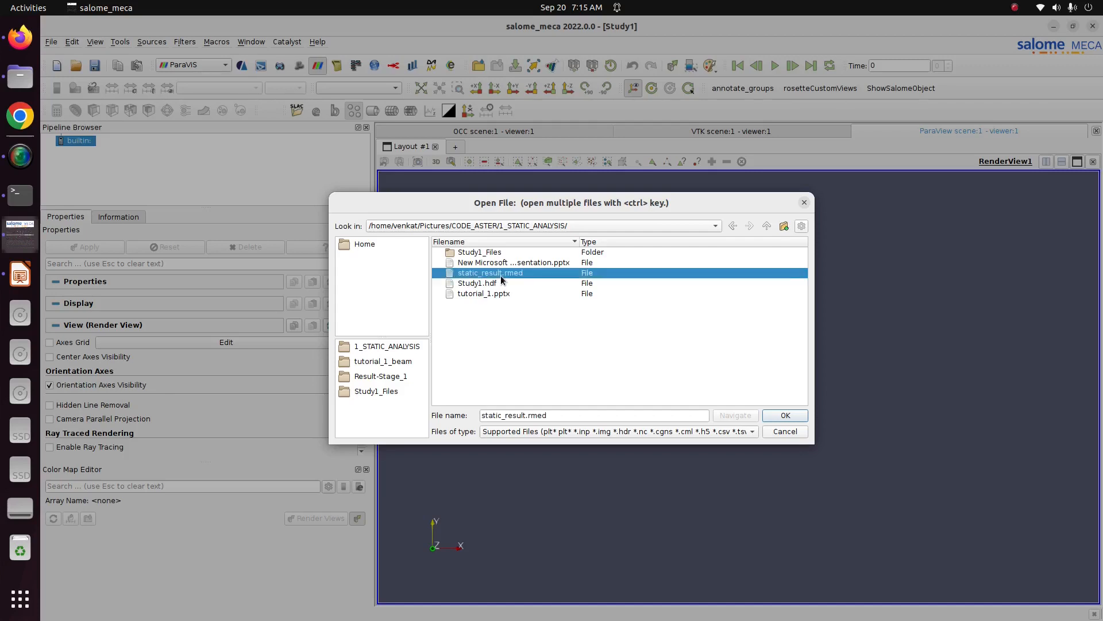
{"action": "left_click", "coordinate": [785, 415]}
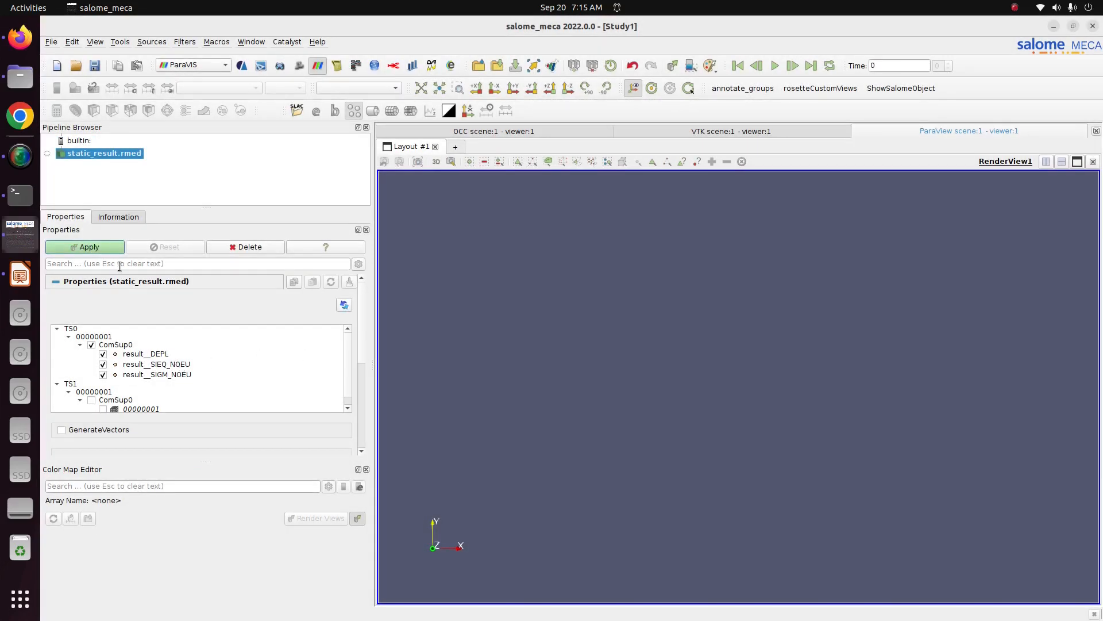
{"action": "left_click", "coordinate": [111, 250]}
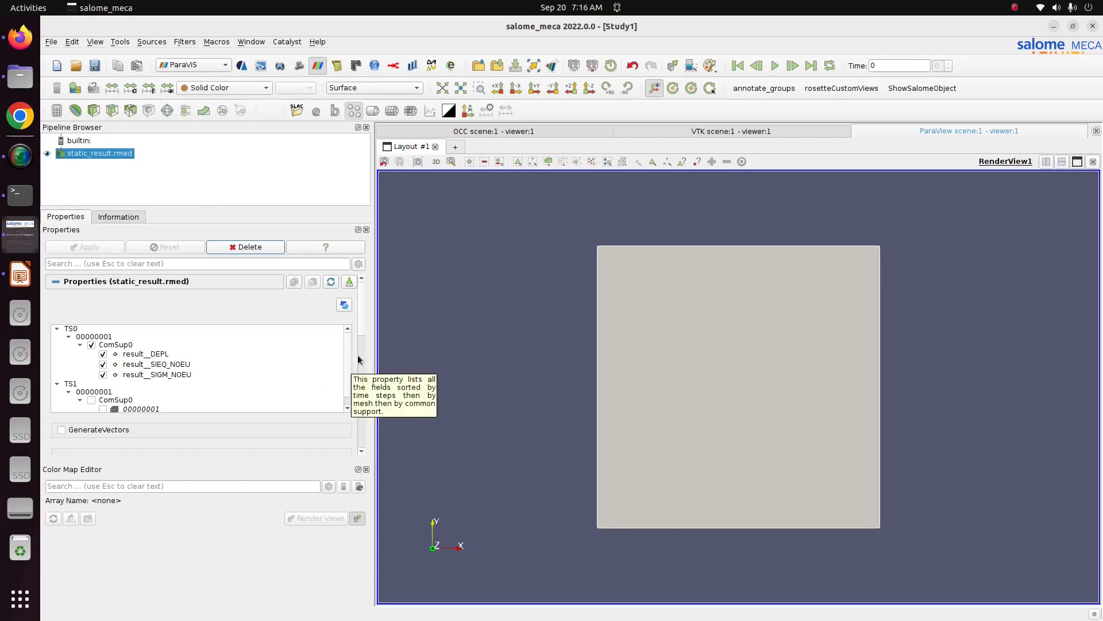
Color the static_result.rmed cube by the Magnitude of result__DEPL.
{"action": "scroll", "coordinate": [347, 359], "scroll_direction": "down", "scroll_amount": 1}
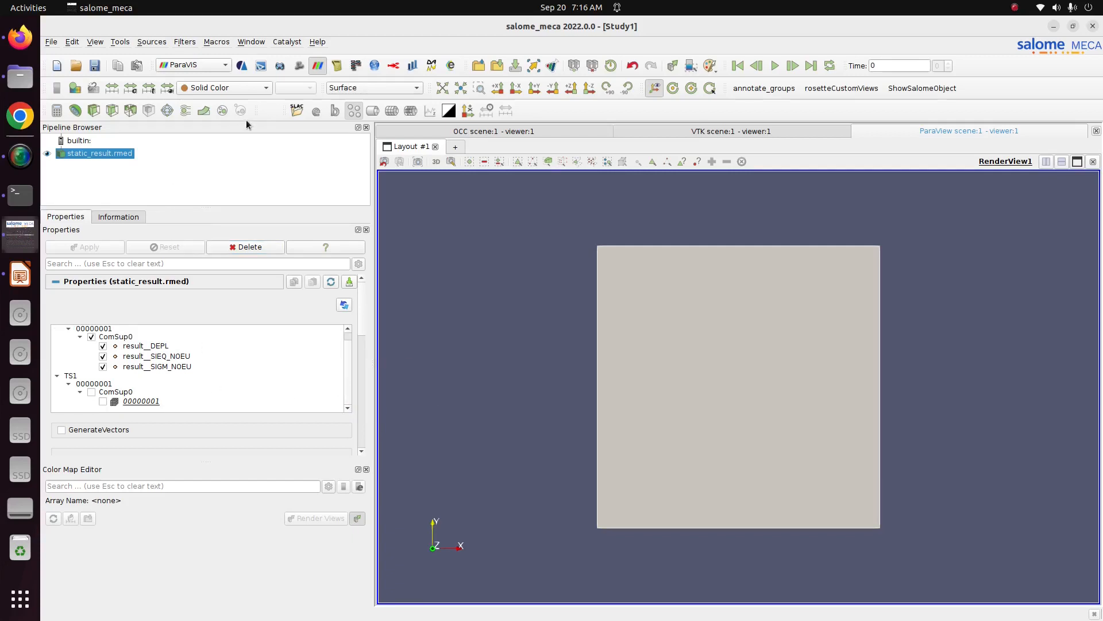
{"action": "left_click", "coordinate": [232, 89]}
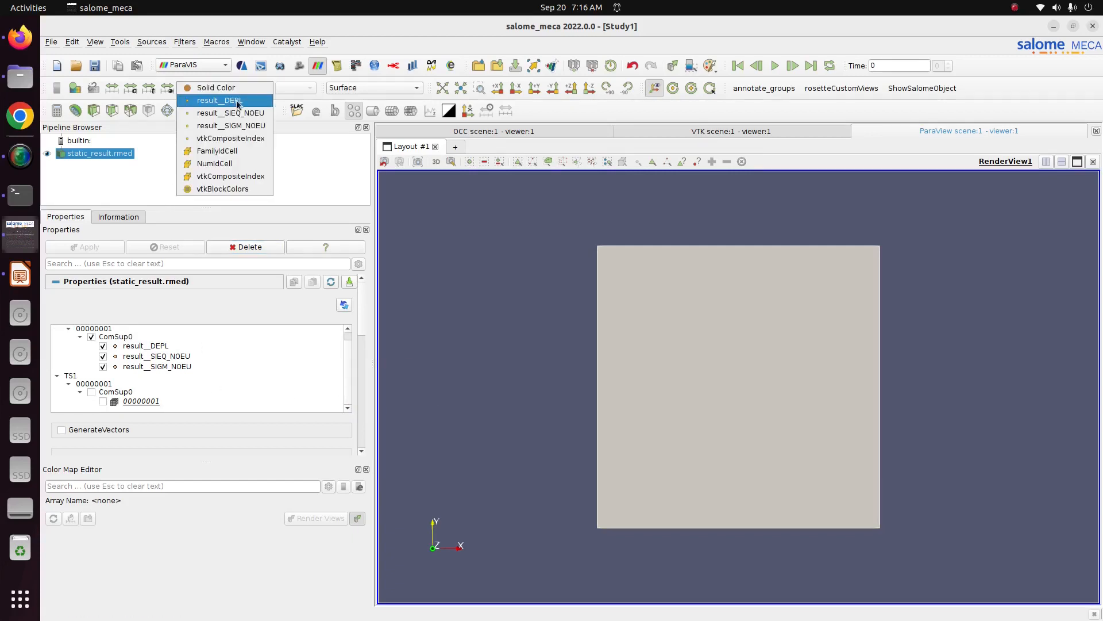
{"action": "left_click", "coordinate": [236, 100]}
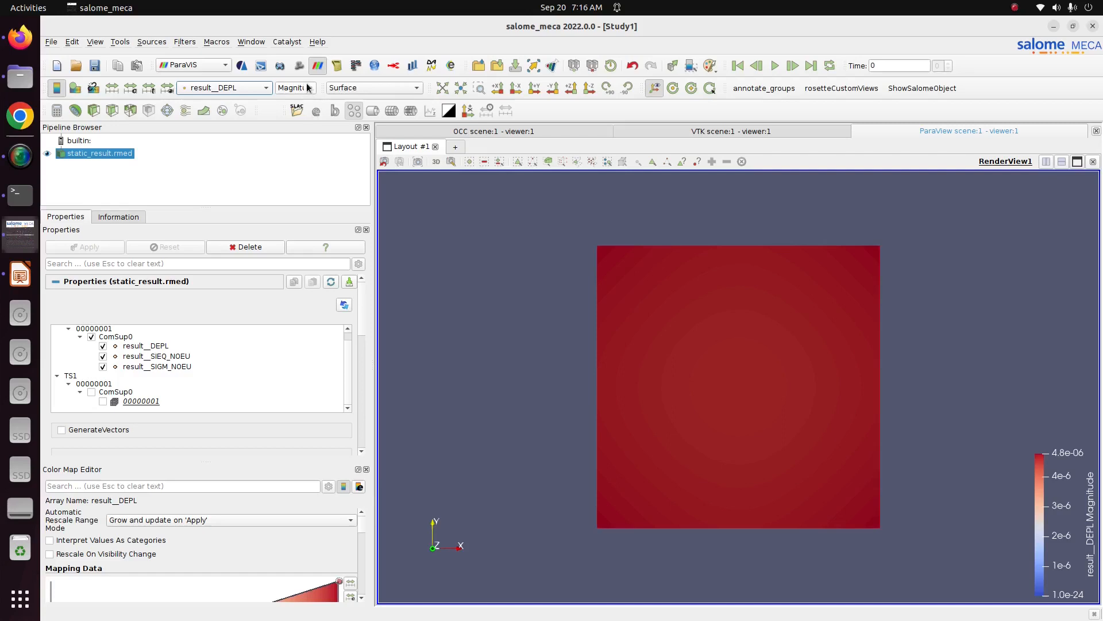
{"action": "left_click", "coordinate": [307, 90]}
{"action": "left_click", "coordinate": [308, 93]}
Move the color legend to the upper-left corner of the render view and apply a white background.
{"action": "left_click_drag", "start_coordinate": [768, 402], "coordinate": [736, 351]}
{"action": "left_click_drag", "start_coordinate": [1077, 530], "coordinate": [448, 260]}
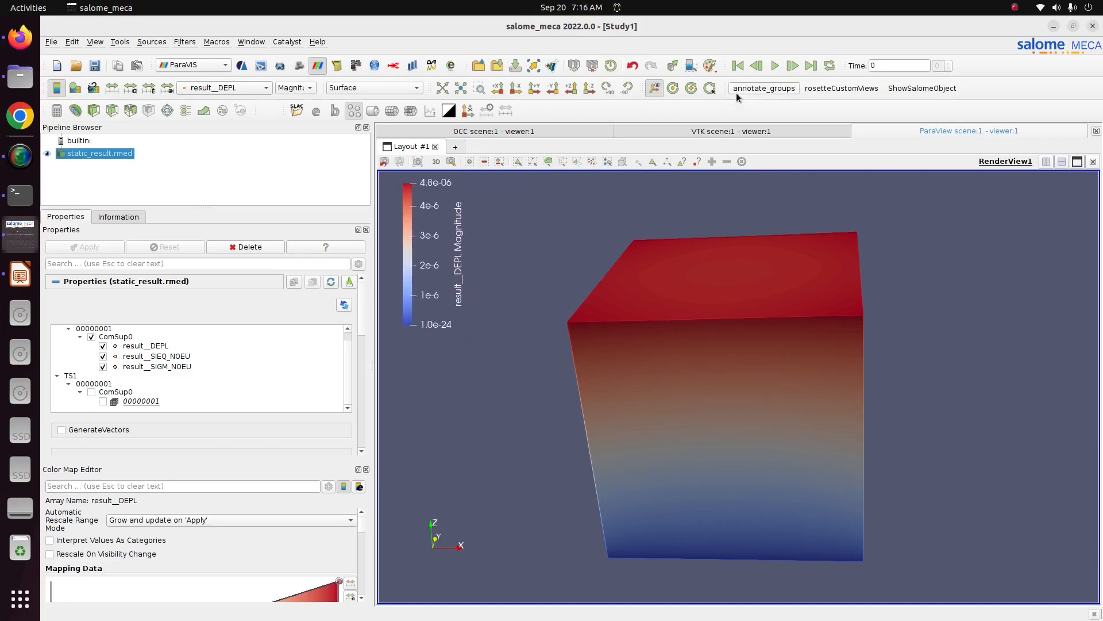
{"action": "left_click", "coordinate": [709, 67]}
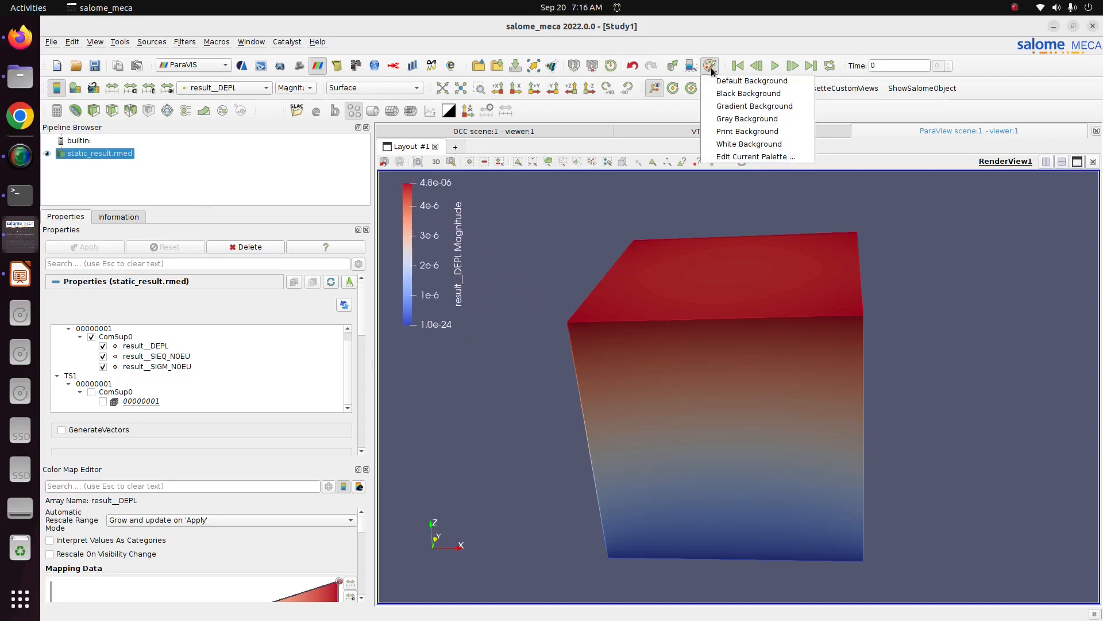
{"action": "left_click", "coordinate": [741, 145]}
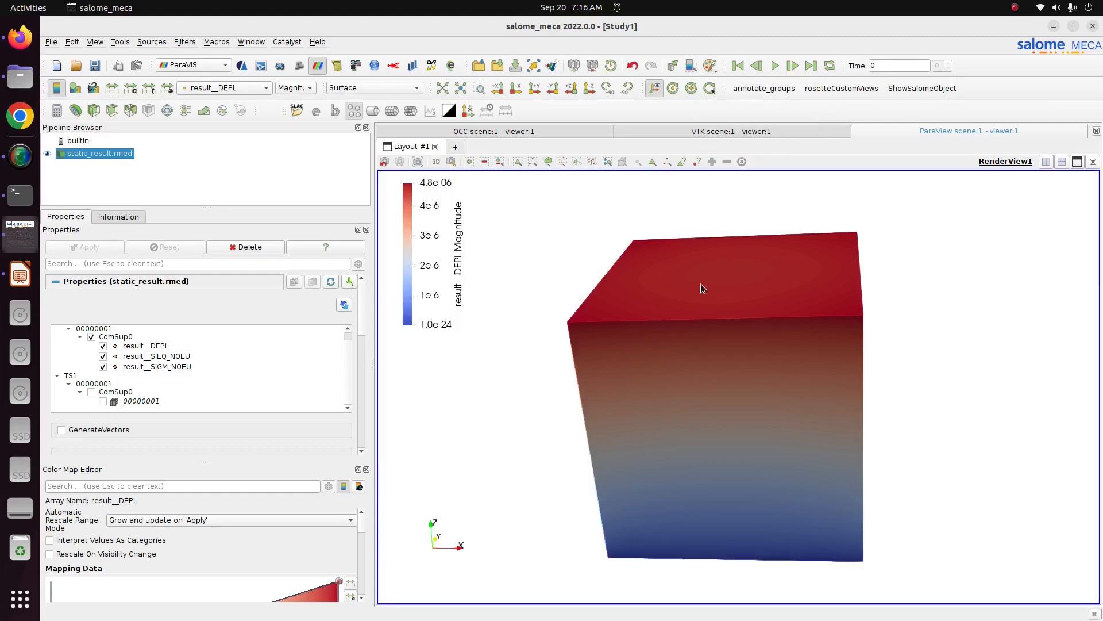
Apply the Blue to Red Rainbow preset from the Rainbow group to the result__DEPL color map.
{"action": "left_click_drag", "start_coordinate": [362, 516], "coordinate": [361, 536]}
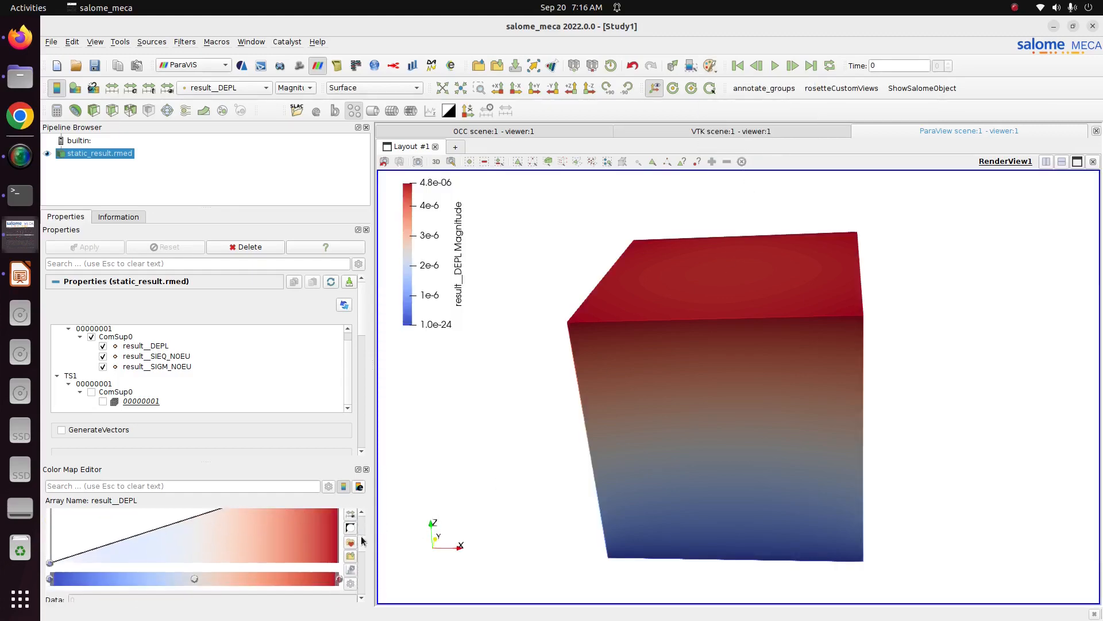
{"action": "left_click", "coordinate": [350, 544]}
{"action": "left_click", "coordinate": [719, 165]}
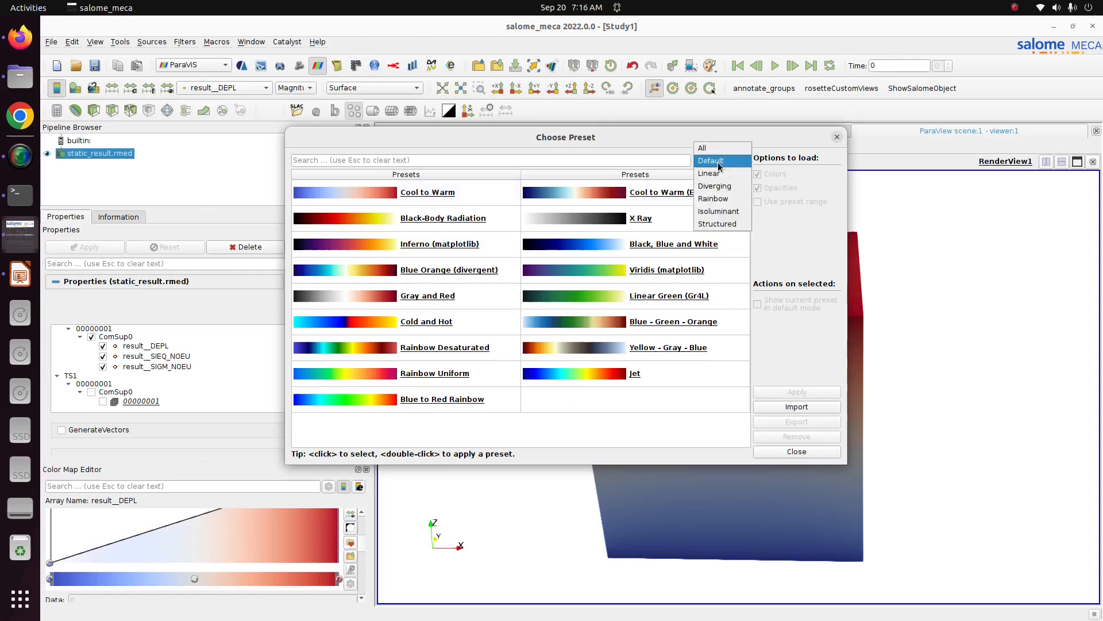
{"action": "left_click", "coordinate": [715, 199]}
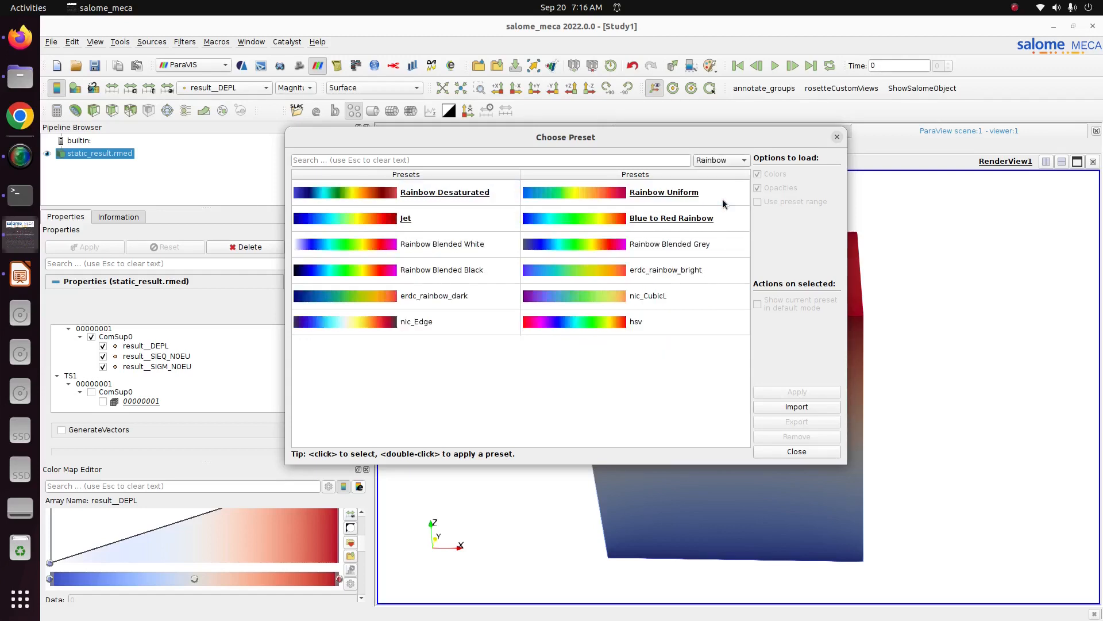
{"action": "left_click", "coordinate": [697, 219]}
{"action": "left_click", "coordinate": [825, 391]}
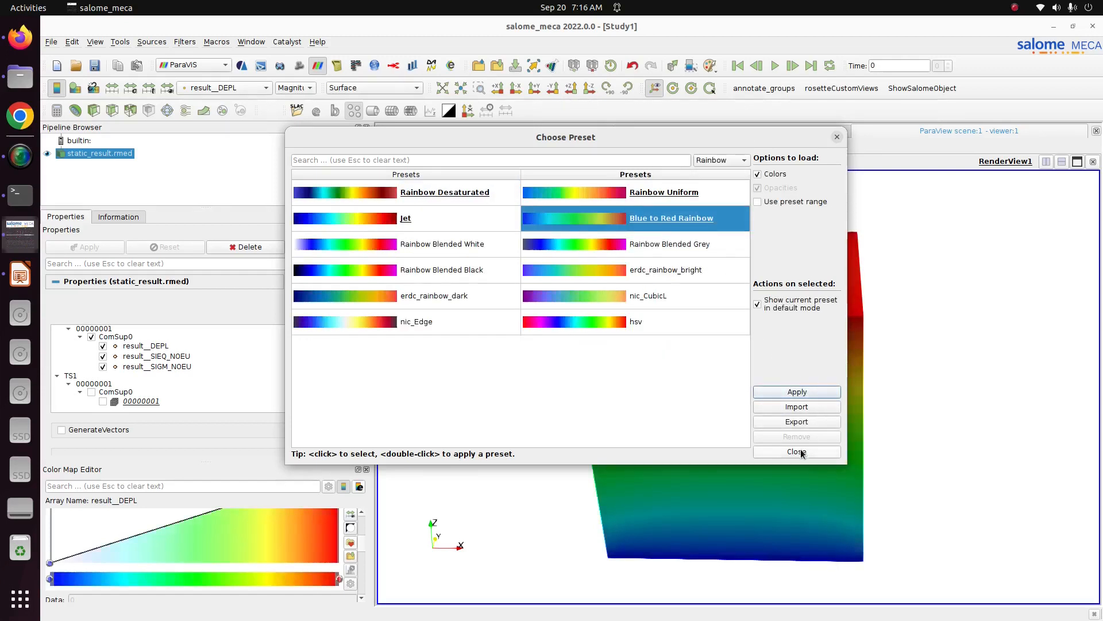
{"action": "left_click", "coordinate": [797, 451]}
Discretize the result__DEPL color map into 12 table values.
{"action": "left_click_drag", "start_coordinate": [364, 542], "coordinate": [363, 585]}
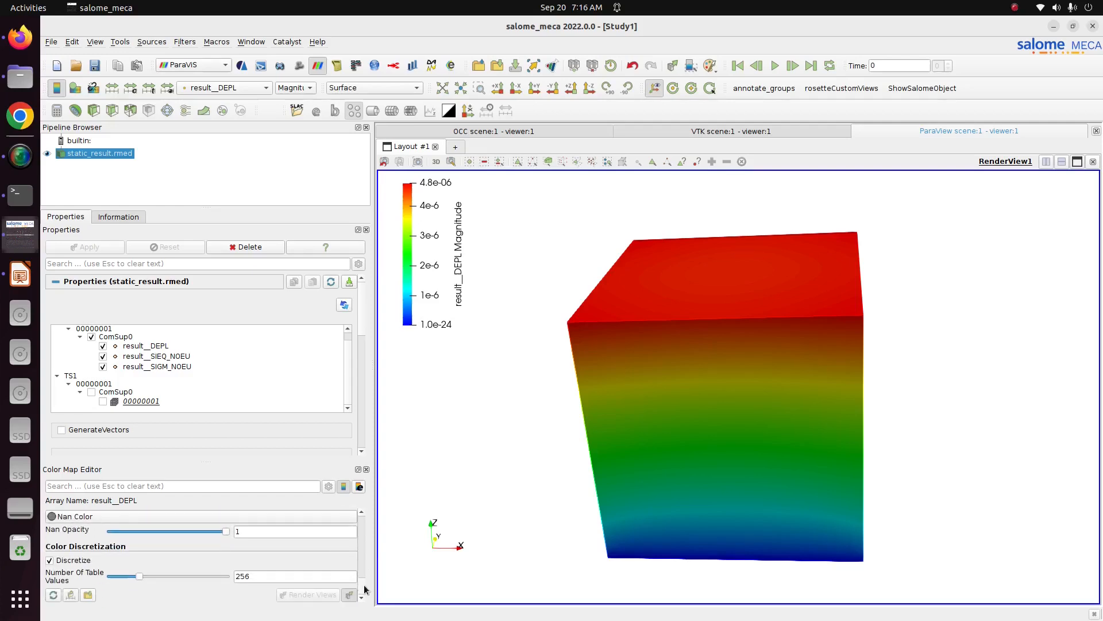
{"action": "double_click", "coordinate": [266, 574]}
{"action": "type", "text": "12"}
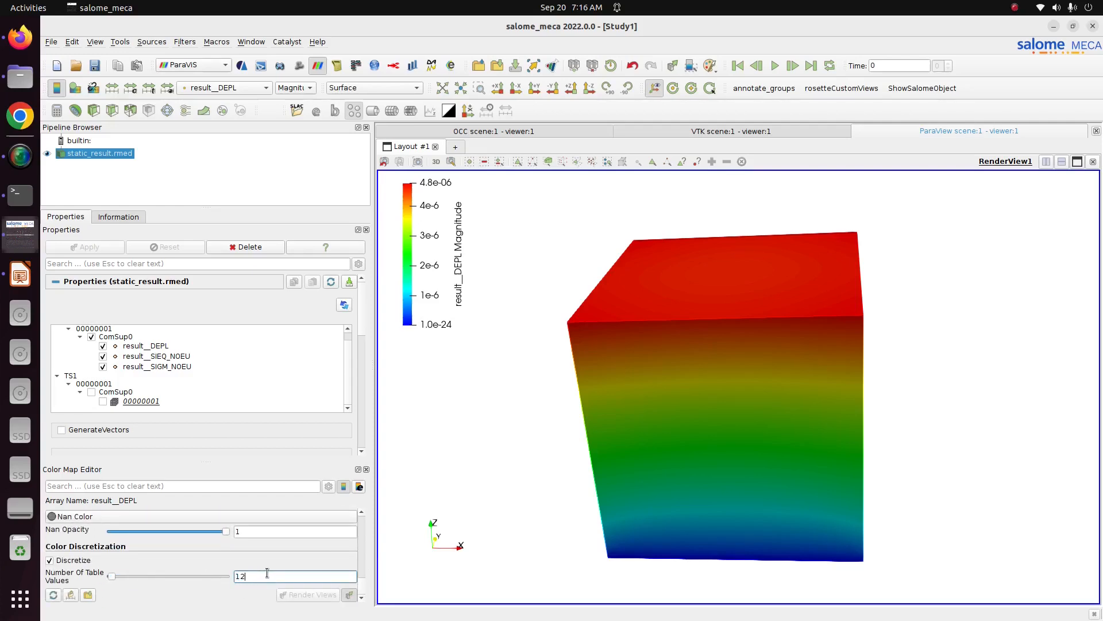
{"action": "key", "text": "Return"}
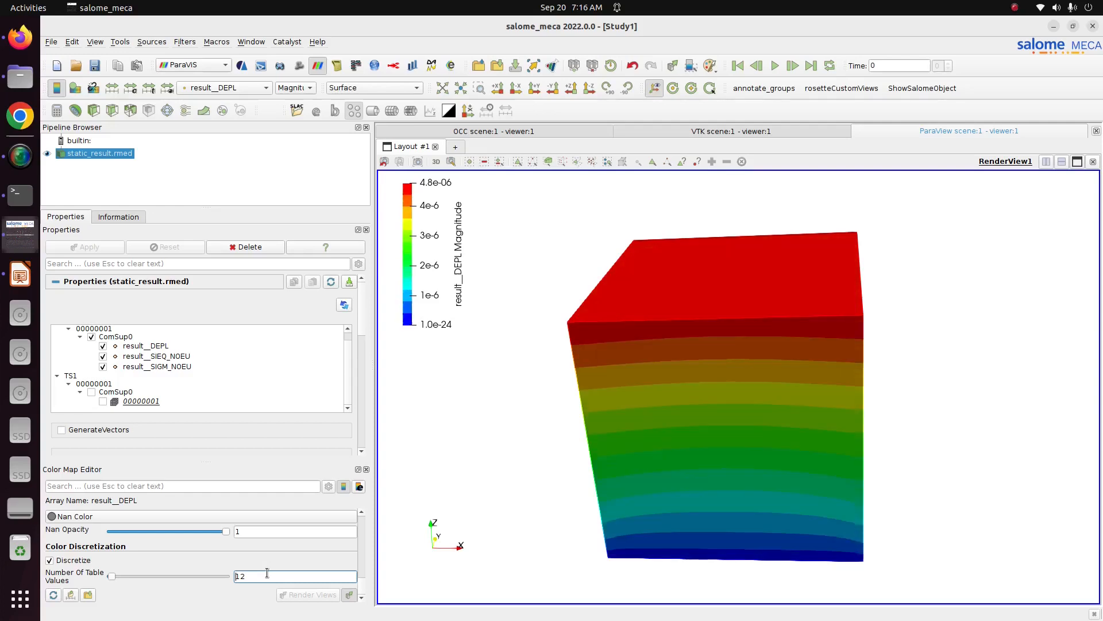
{"action": "left_click_drag", "start_coordinate": [485, 525], "coordinate": [677, 437]}
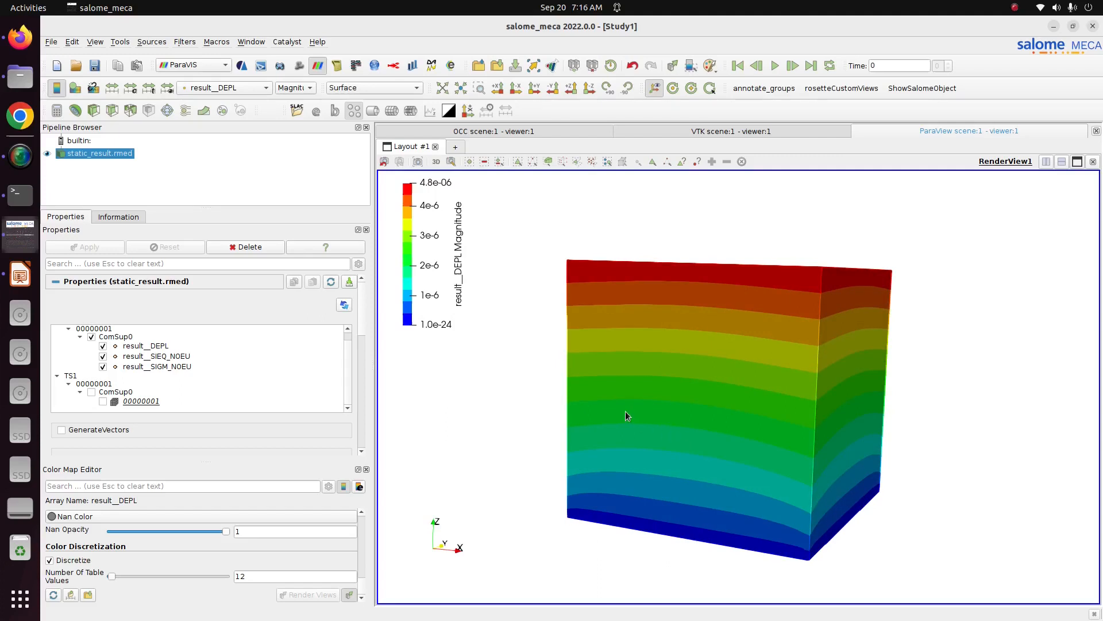
Color the cube by the VMIS component of result__SIEQ_NOEU and move its color legend to the upper-left corner of the render view.
{"action": "left_click", "coordinate": [221, 88]}
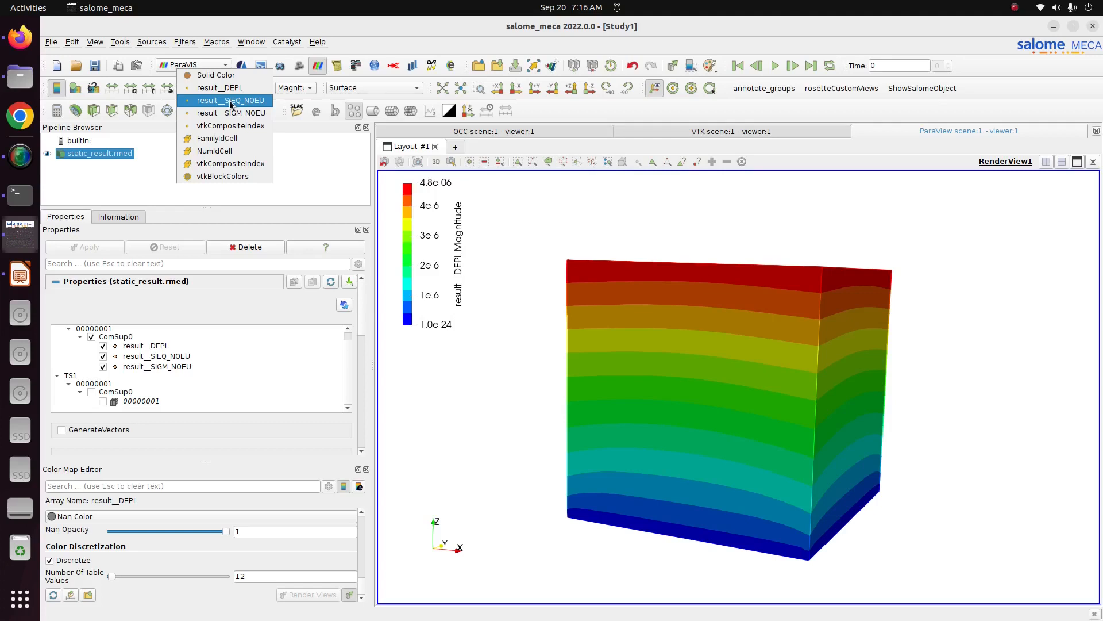
{"action": "left_click", "coordinate": [230, 101]}
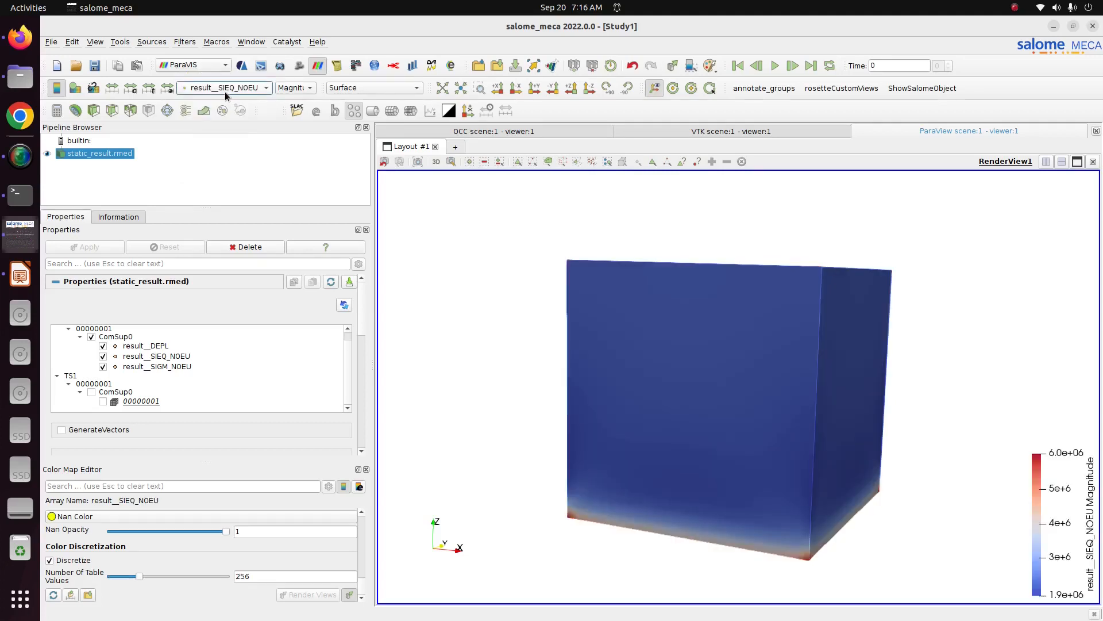
{"action": "left_click", "coordinate": [296, 90]}
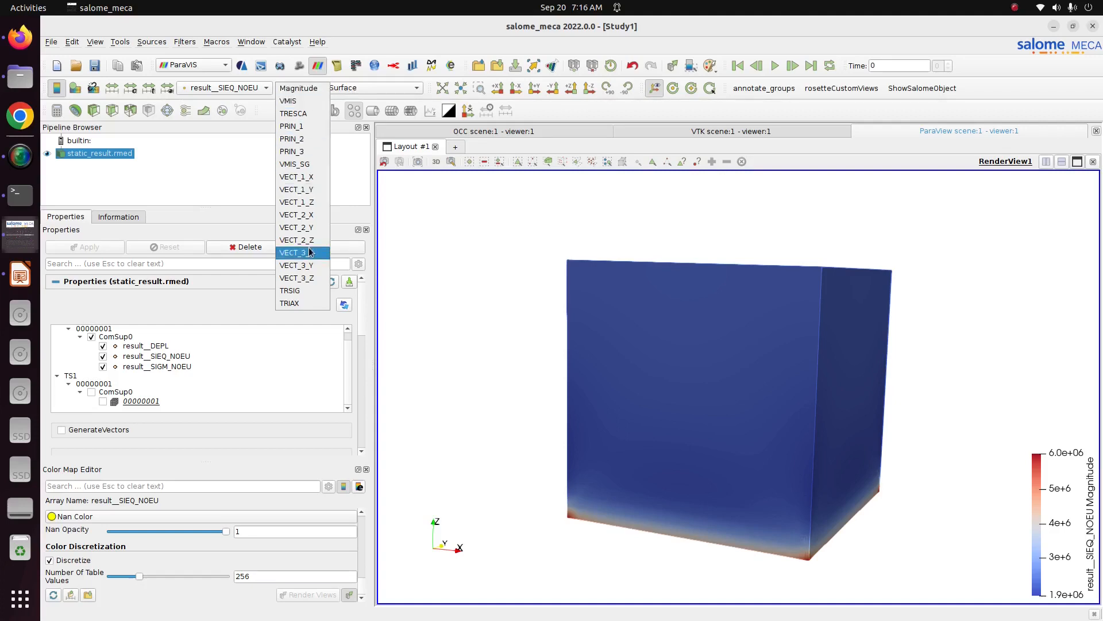
{"action": "left_click", "coordinate": [308, 107]}
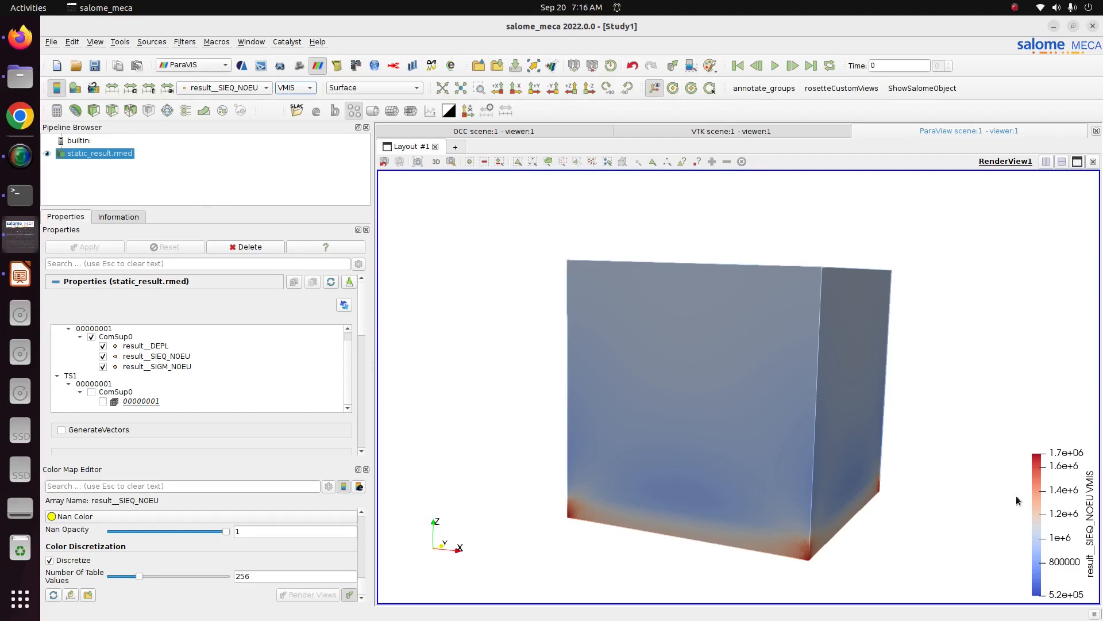
{"action": "left_click_drag", "start_coordinate": [989, 451], "coordinate": [399, 250]}
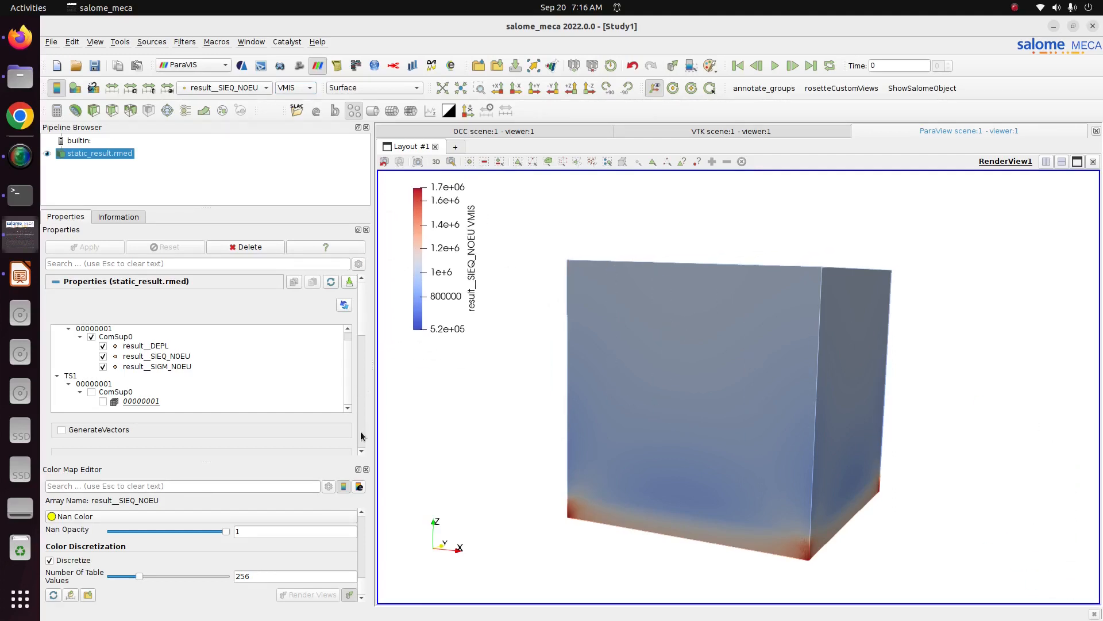
Apply the Blue to Red Rainbow preset from the Rainbow group to the result__SIEQ_NOEU color map.
{"action": "left_click_drag", "start_coordinate": [361, 318], "coordinate": [365, 386]}
{"action": "left_click_drag", "start_coordinate": [360, 589], "coordinate": [359, 543]}
{"action": "left_click", "coordinate": [350, 539]}
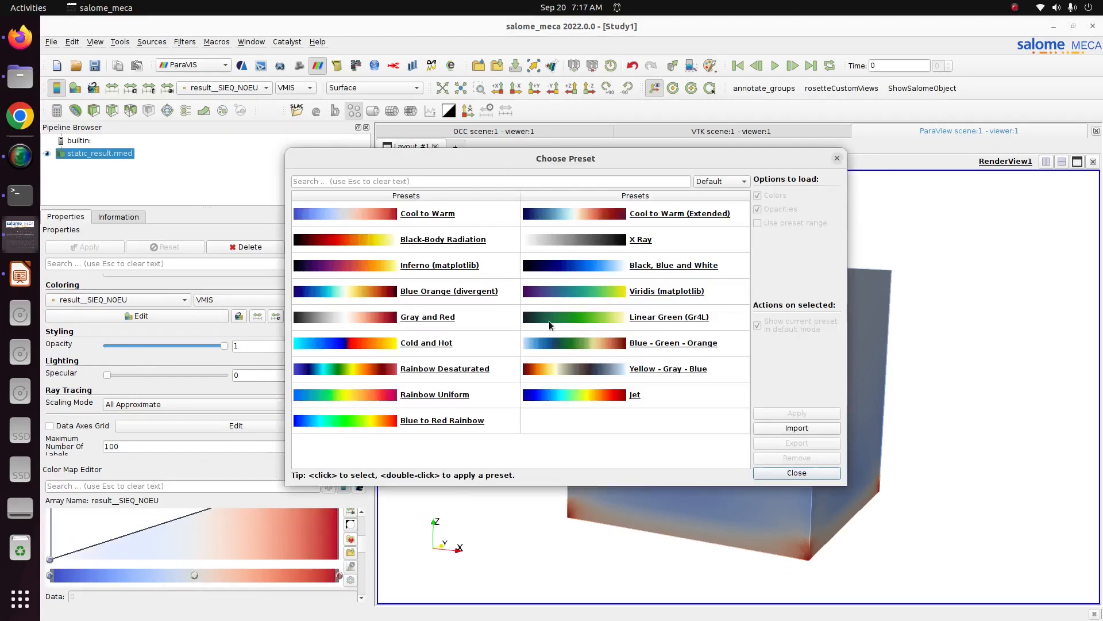
{"action": "left_click", "coordinate": [723, 181]}
{"action": "left_click", "coordinate": [723, 219]}
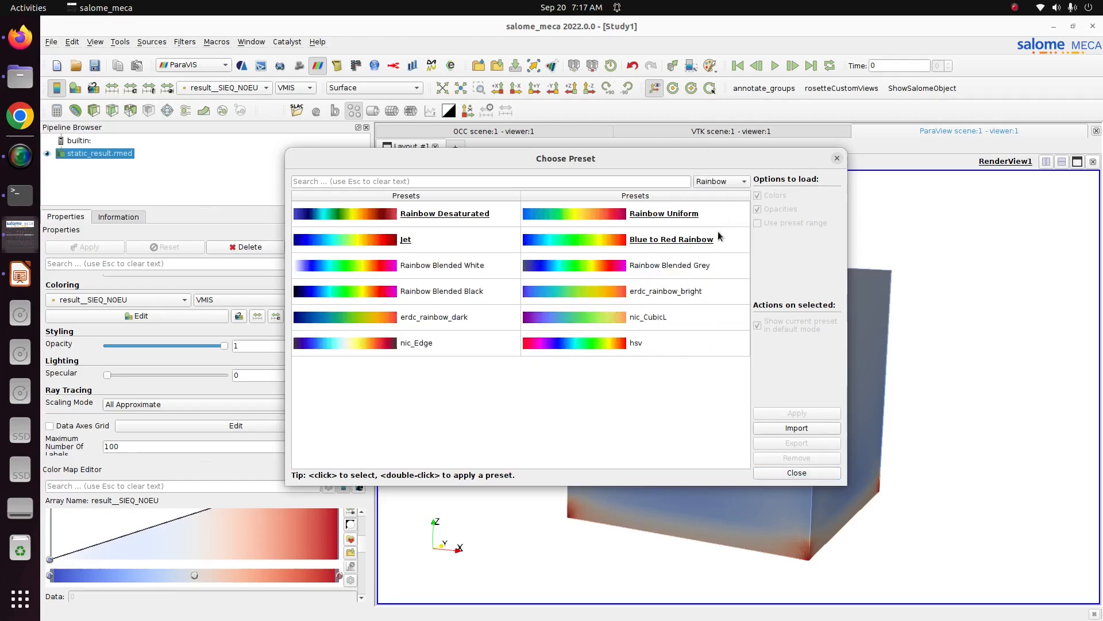
{"action": "left_click", "coordinate": [696, 236]}
{"action": "left_click", "coordinate": [784, 413]}
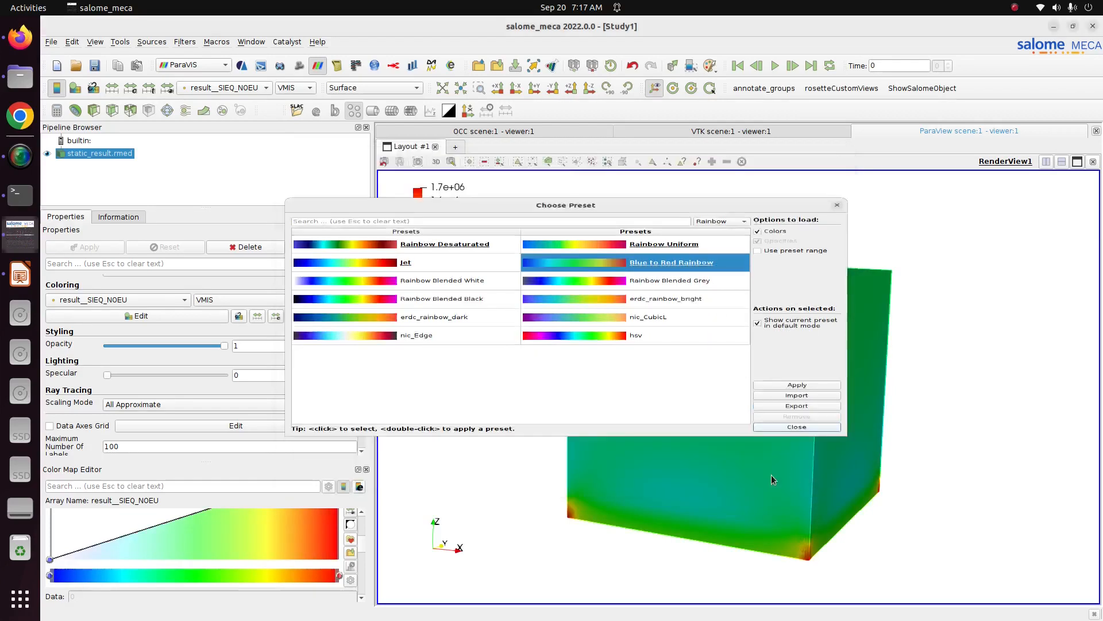
{"action": "left_click", "coordinate": [797, 472]}
Set the result__SIEQ_NOEU color map to 12 table values and inspect the von Mises bands on the cube's side and top faces.
{"action": "left_click_drag", "start_coordinate": [361, 543], "coordinate": [365, 593]}
{"action": "double_click", "coordinate": [273, 583]}
{"action": "type", "text": "12"}
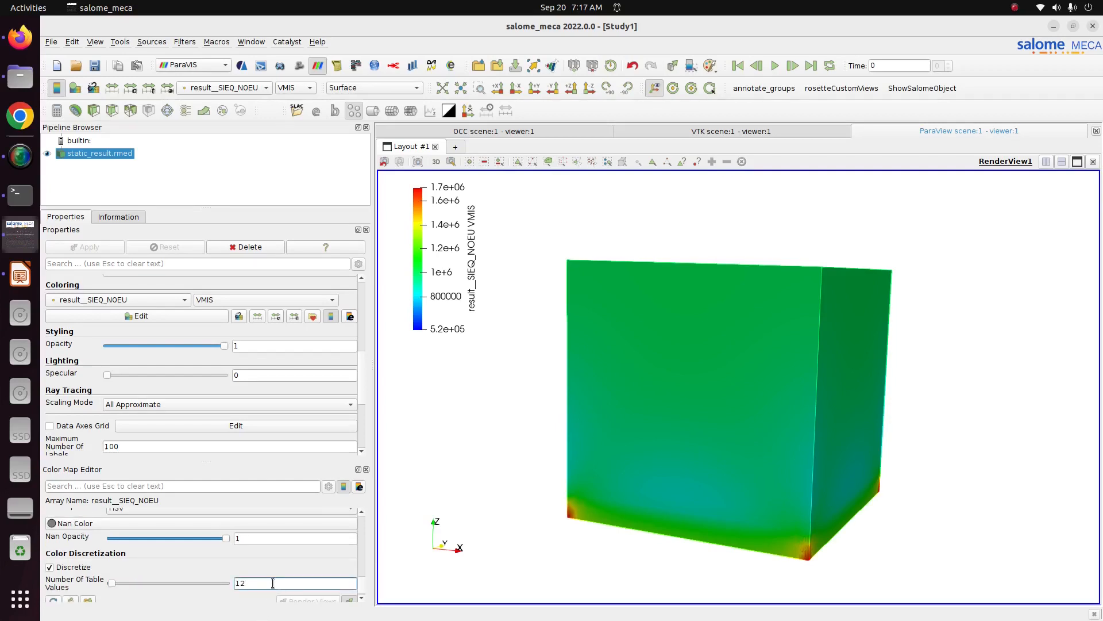
{"action": "key", "text": "Return"}
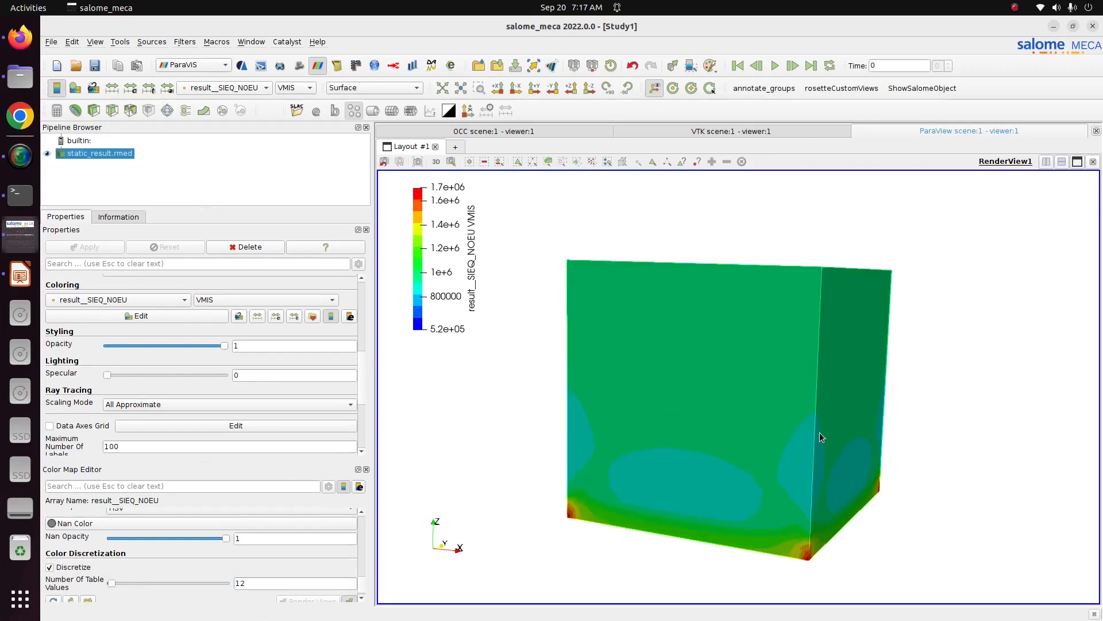
{"action": "left_click_drag", "start_coordinate": [819, 432], "coordinate": [797, 432]}
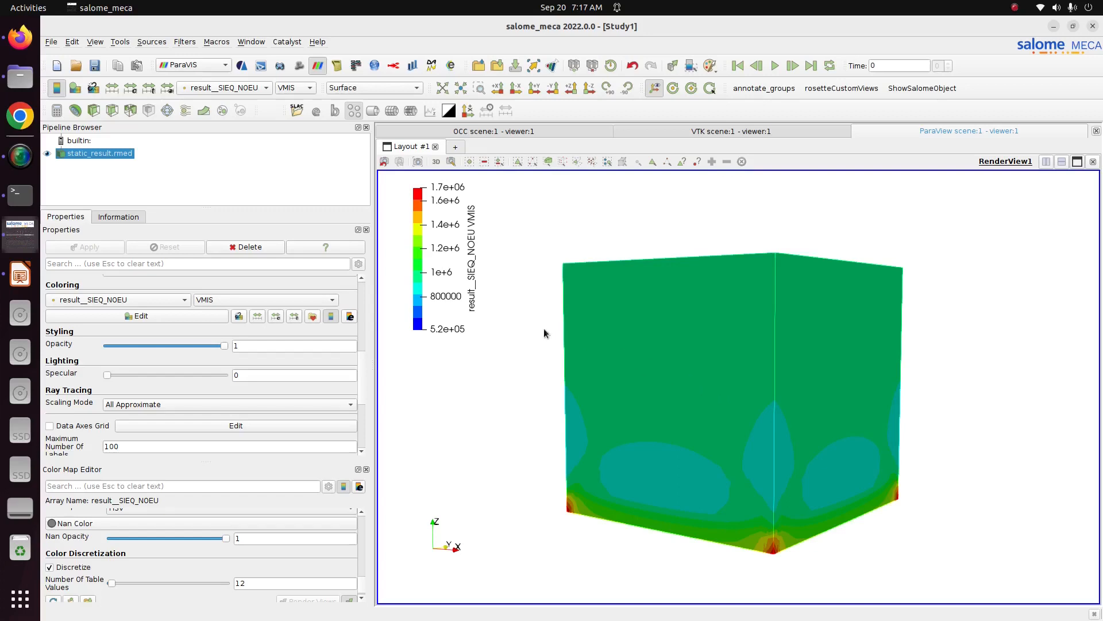
{"action": "left_click_drag", "start_coordinate": [633, 268], "coordinate": [792, 339]}
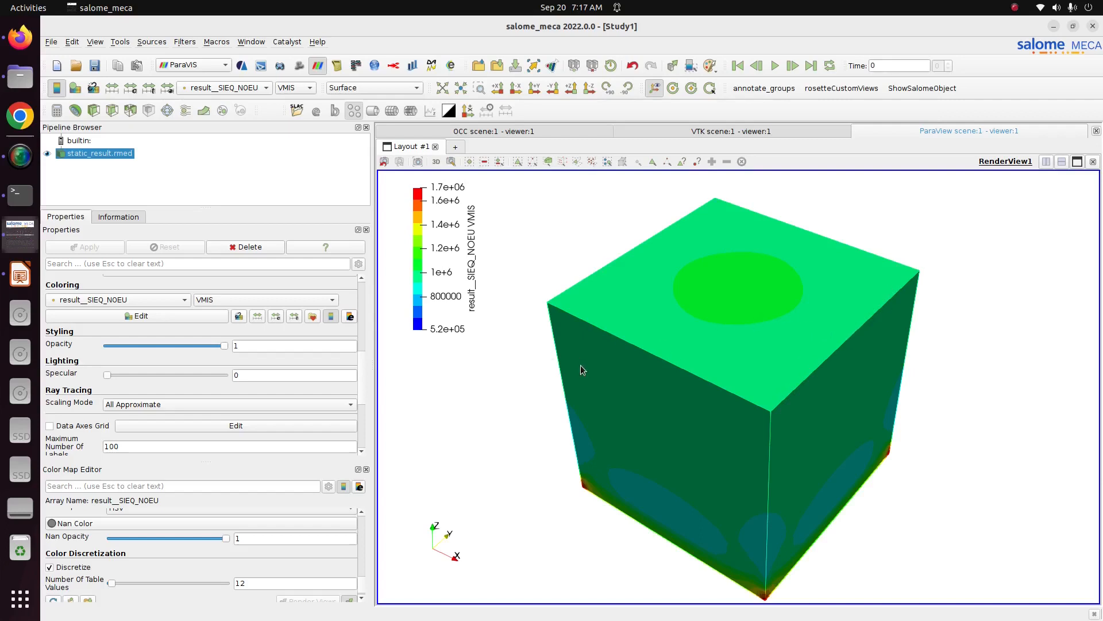
{"action": "left_click_drag", "start_coordinate": [495, 372], "coordinate": [700, 446]}
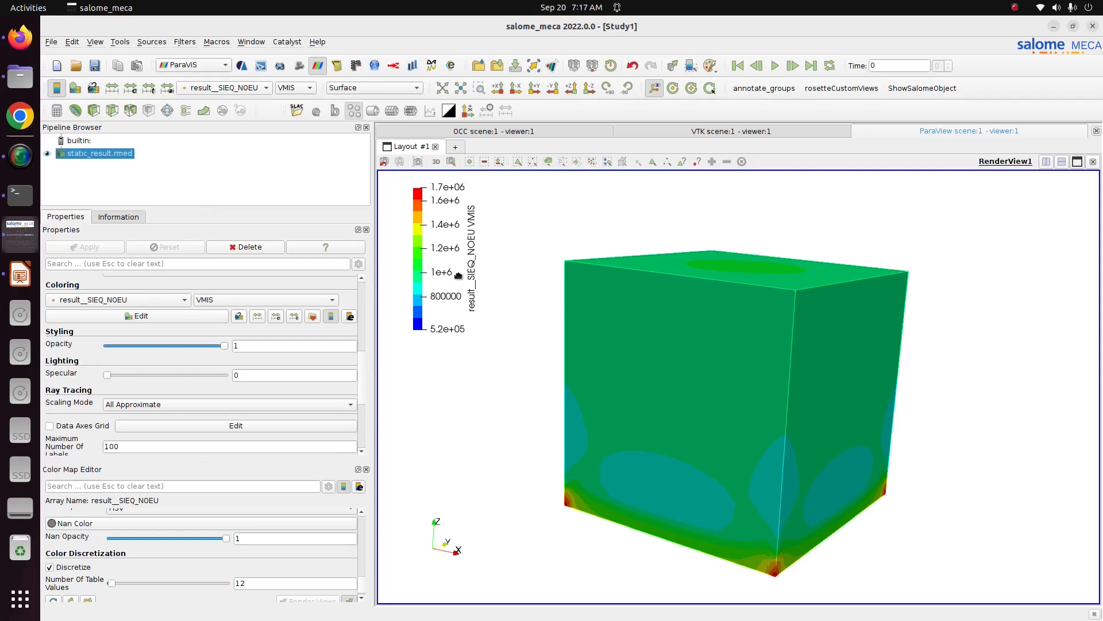
Color the cube by the SIZZ component of result__SIGM_NOEU and move its color legend to the upper-left corner of the render view.
{"action": "left_click", "coordinate": [248, 89]}
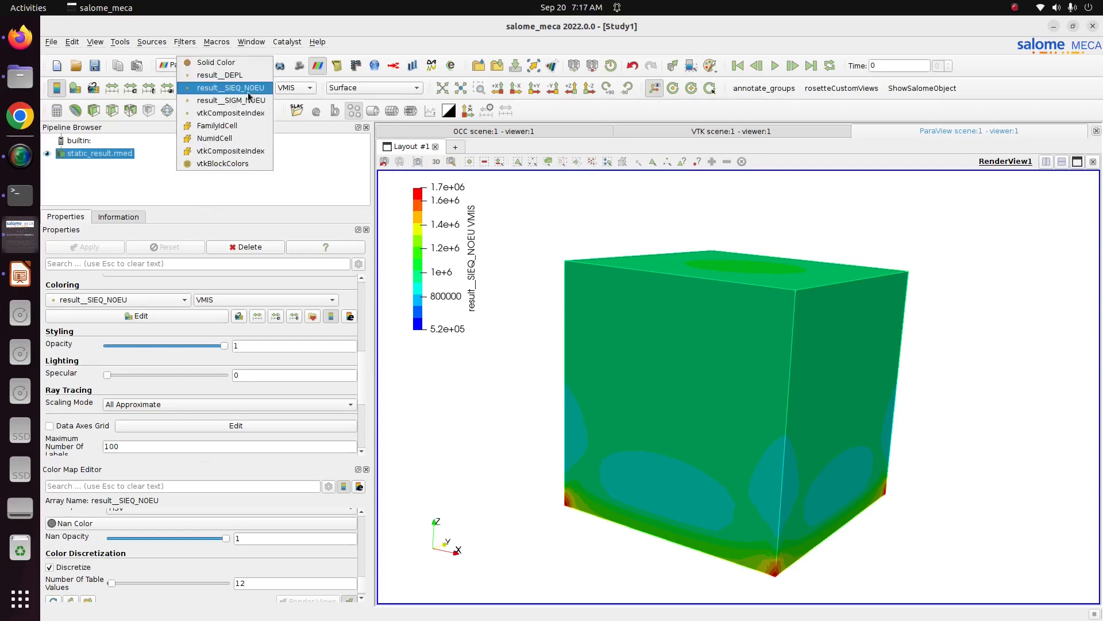
{"action": "left_click", "coordinate": [248, 101]}
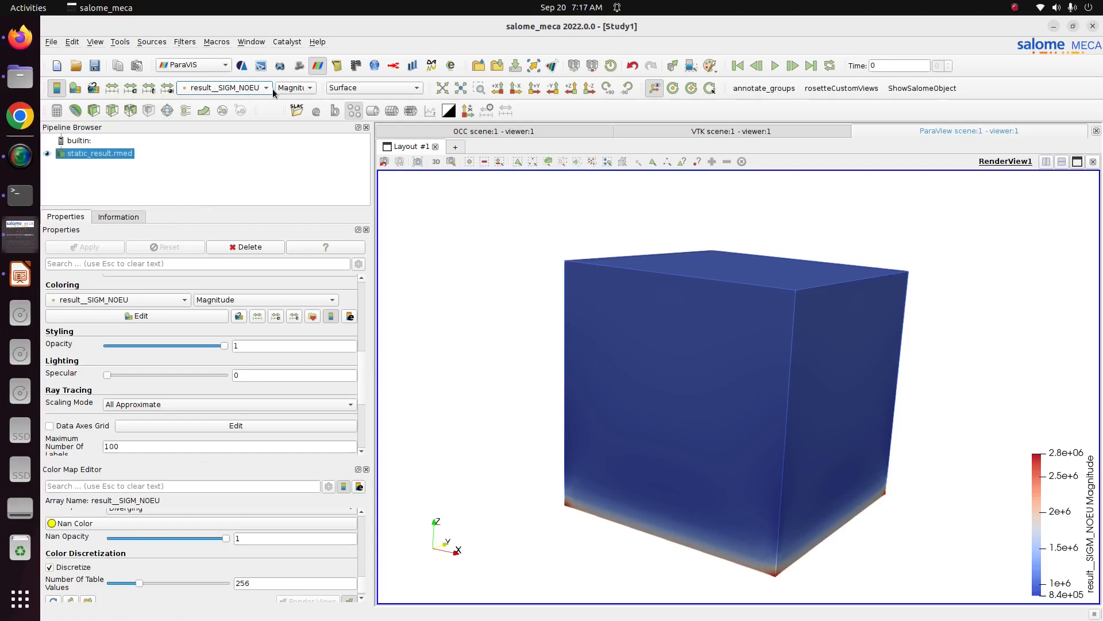
{"action": "left_click", "coordinate": [295, 89]}
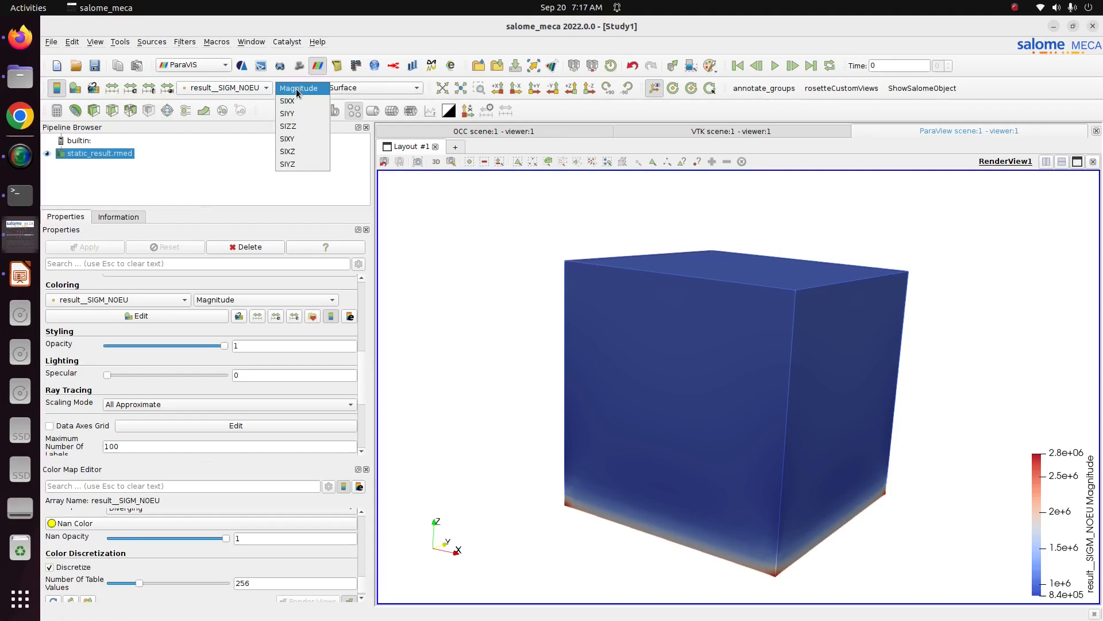
{"action": "left_click", "coordinate": [303, 127]}
{"action": "left_click_drag", "start_coordinate": [1069, 520], "coordinate": [440, 271]}
Apply the Blue to Red Rainbow preset from the Rainbow group to the result__SIGM_NOEU color map.
{"action": "left_click_drag", "start_coordinate": [362, 581], "coordinate": [362, 541]}
{"action": "left_click", "coordinate": [356, 540]}
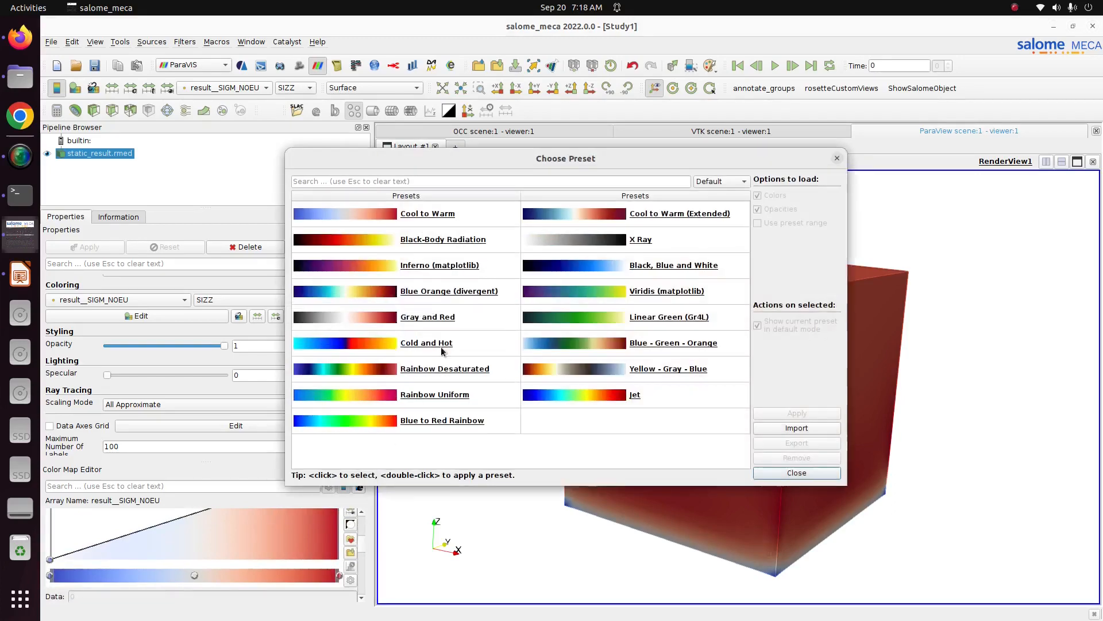
{"action": "left_click", "coordinate": [748, 184]}
{"action": "left_click", "coordinate": [737, 208]}
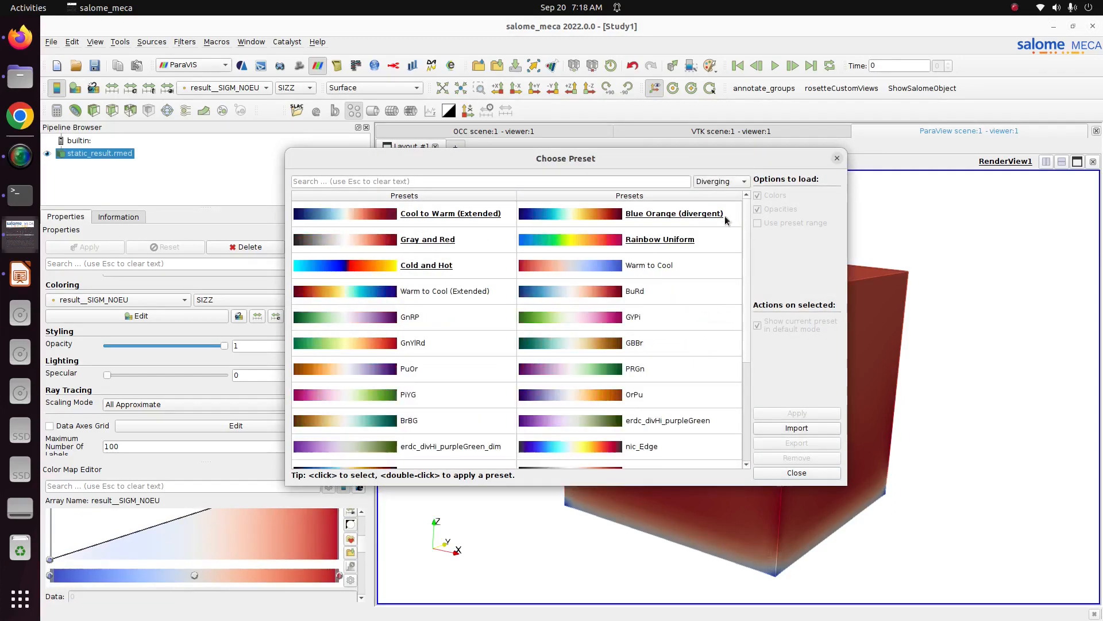
{"action": "left_click", "coordinate": [730, 182]}
{"action": "left_click", "coordinate": [725, 195]}
{"action": "left_click", "coordinate": [700, 238]}
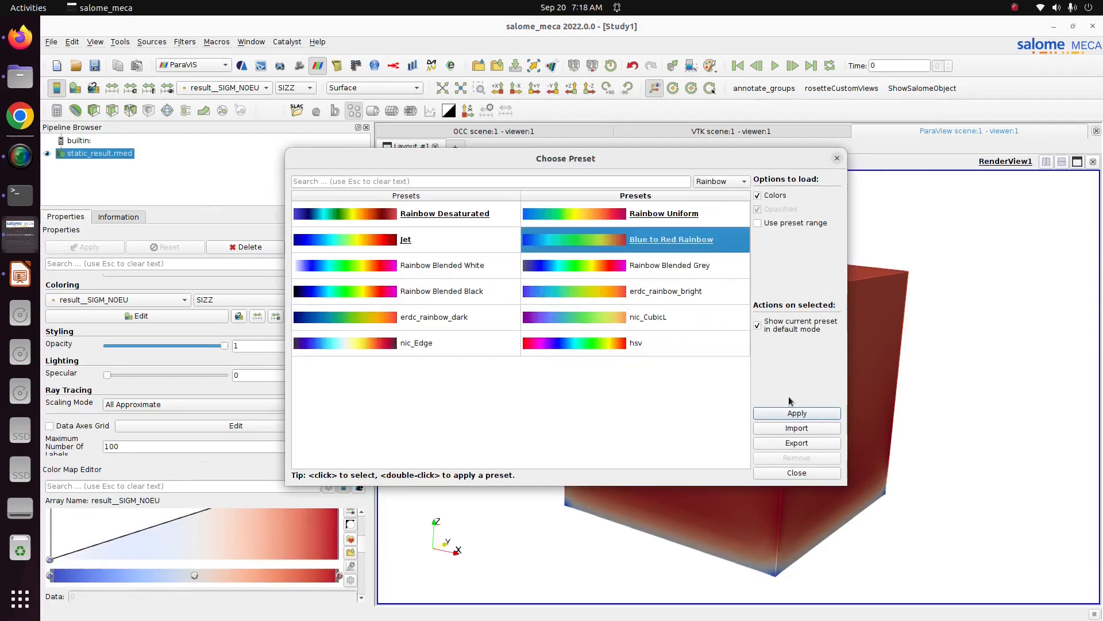
{"action": "left_click", "coordinate": [797, 413]}
{"action": "left_click", "coordinate": [797, 472]}
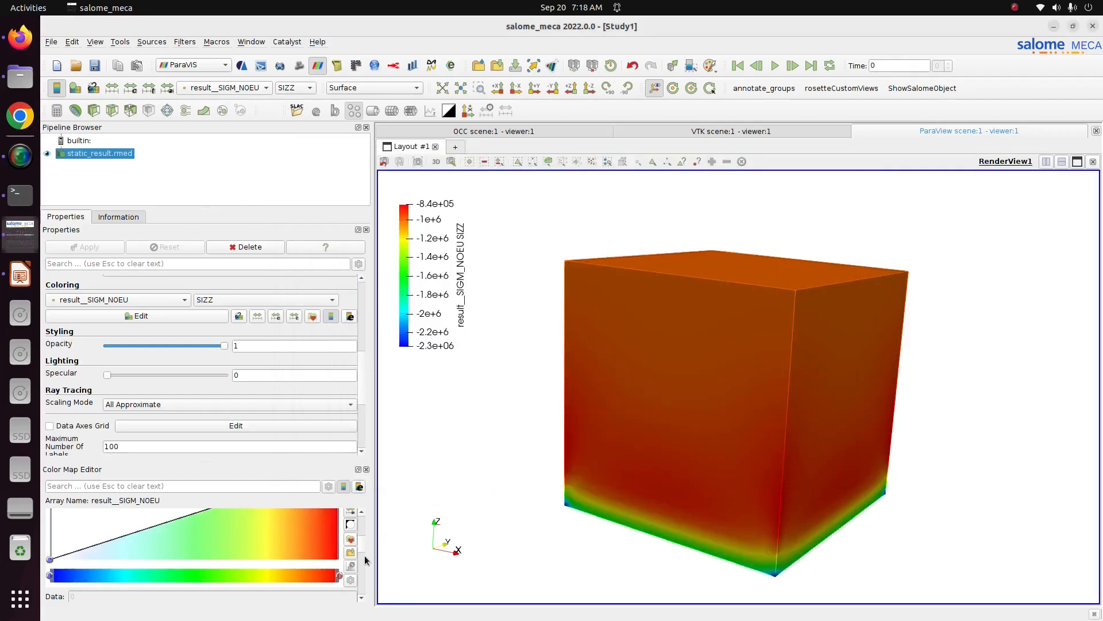
Discretize the result__SIGM_NOEU color map into 12 table values.
{"action": "scroll", "coordinate": [363, 562], "scroll_direction": "down", "scroll_amount": 6}
{"action": "double_click", "coordinate": [264, 574]}
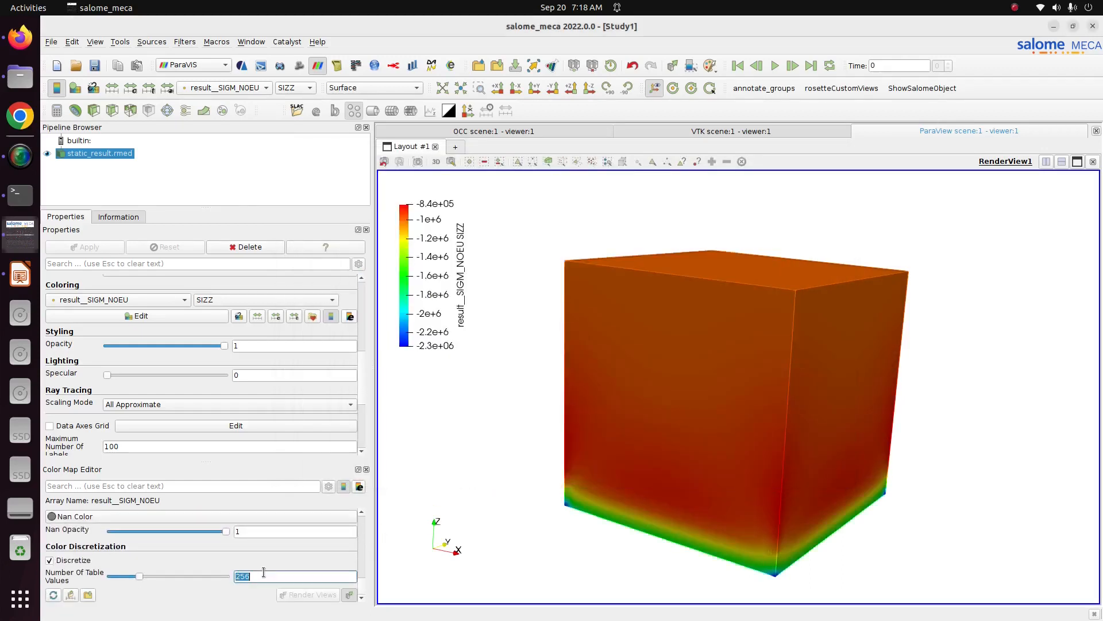
{"action": "type", "text": "12"}
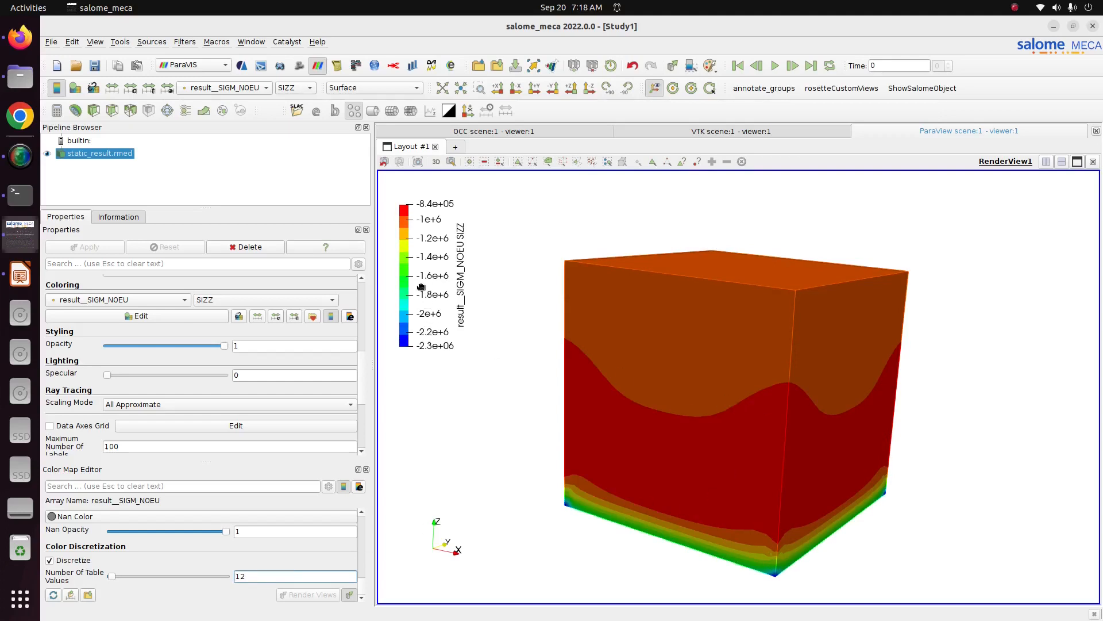
Probe individual mesh points on the cube's top face and near its front vertical edge to read their displacement and stress values.
{"action": "left_click_drag", "start_coordinate": [749, 407], "coordinate": [734, 405]}
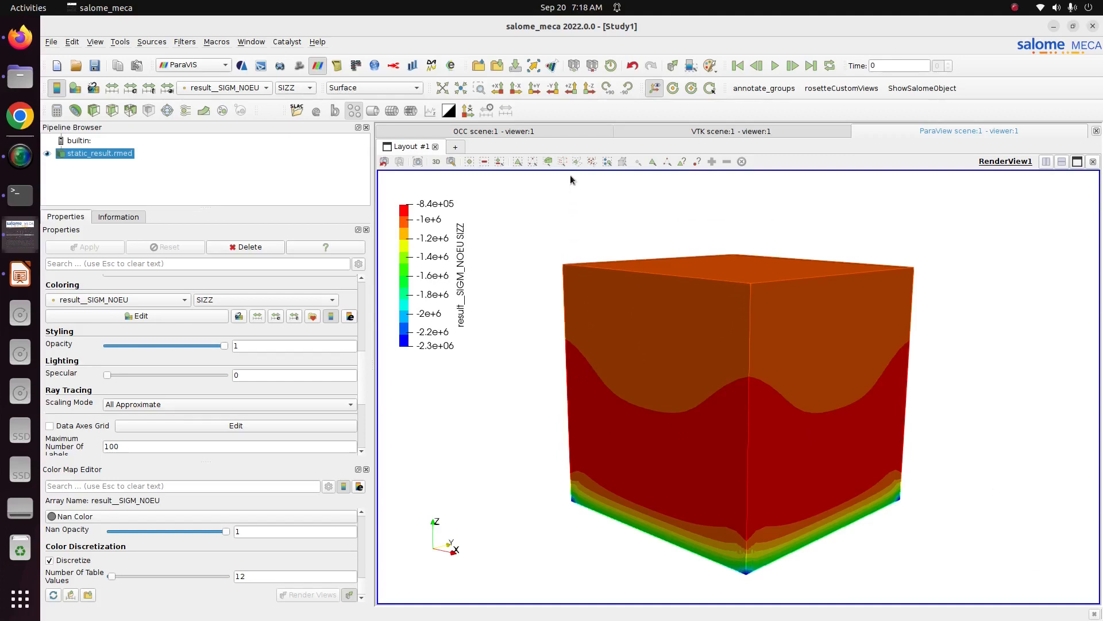
{"action": "left_click", "coordinate": [697, 162]}
{"action": "mouse_move", "coordinate": [732, 258]}
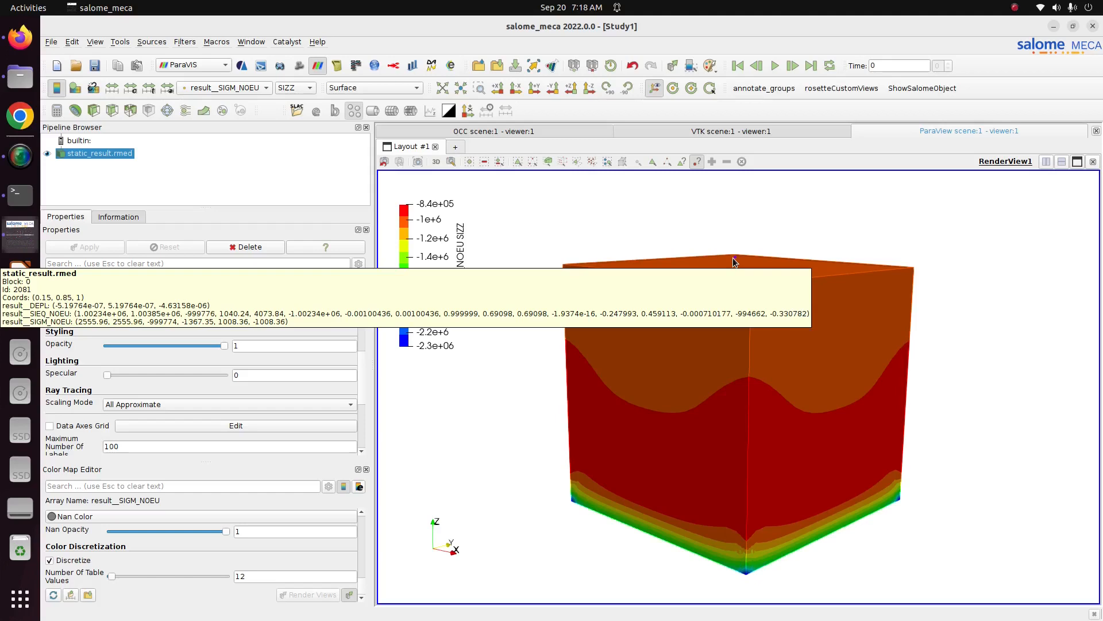
{"action": "mouse_move", "coordinate": [734, 394]}
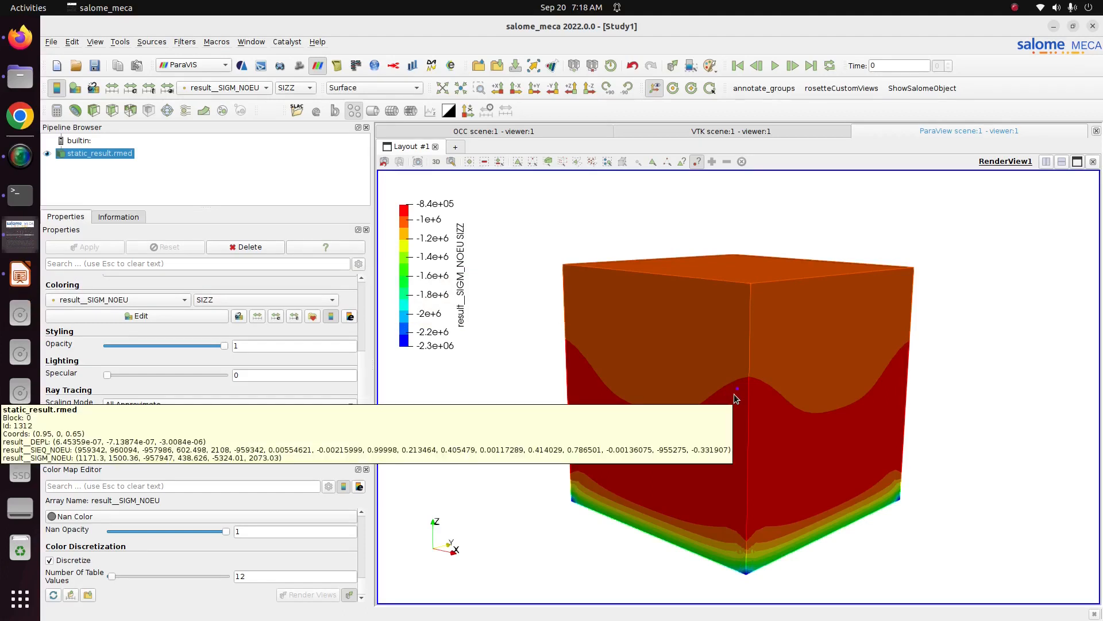
{"action": "mouse_move", "coordinate": [733, 340]}
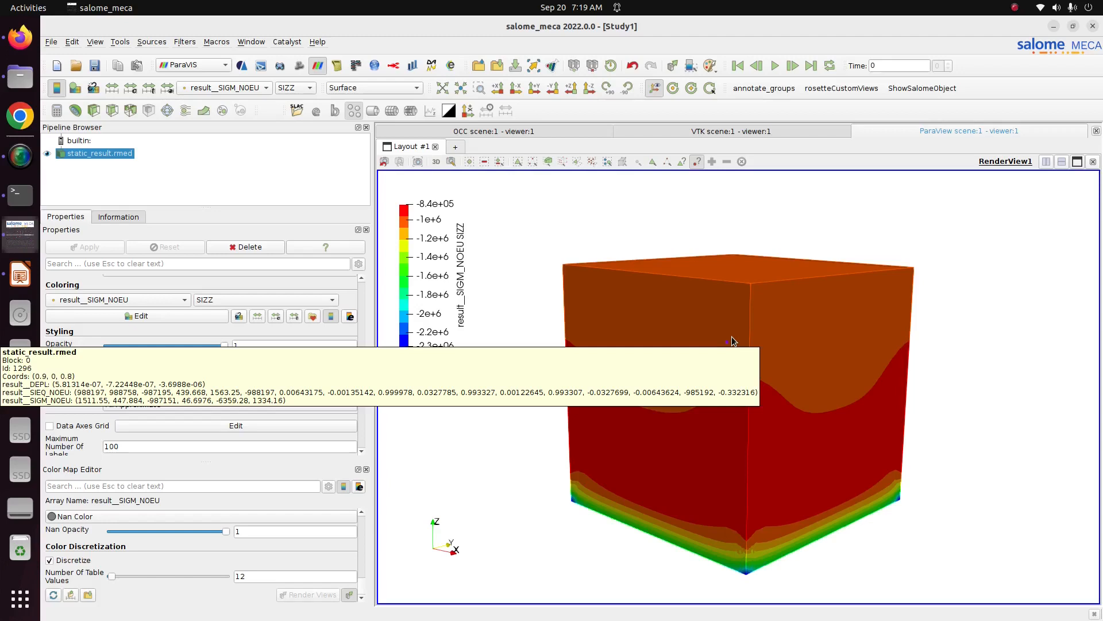
{"action": "mouse_move", "coordinate": [736, 299]}
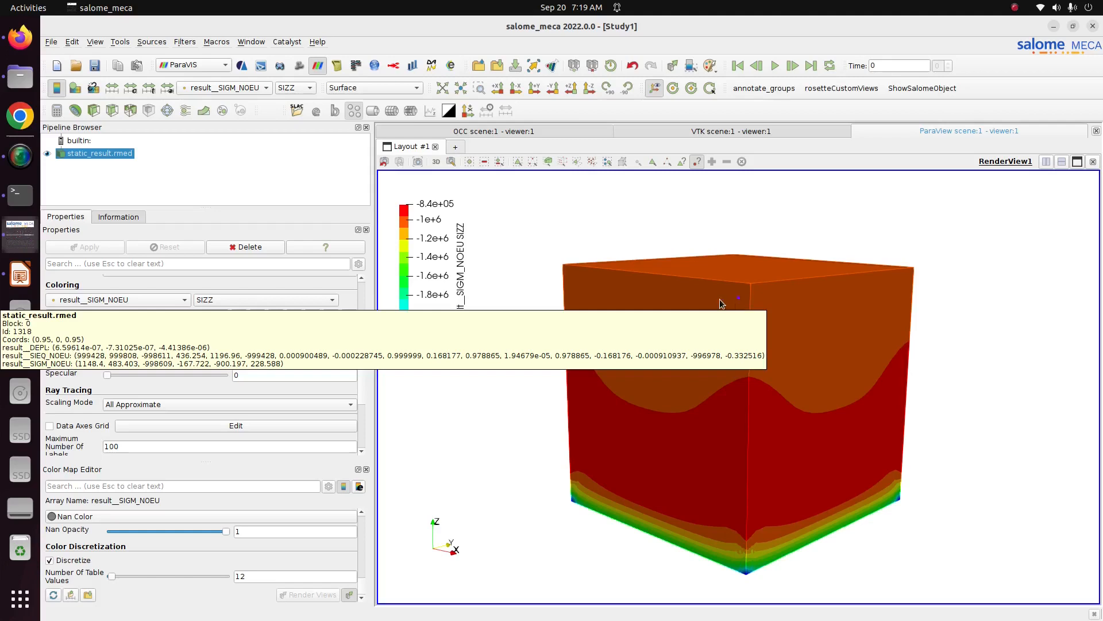
Finish probing mesh points by turning off point hovering, and color the cube by the magnitude of result__DEPL.
{"action": "mouse_move", "coordinate": [688, 296]}
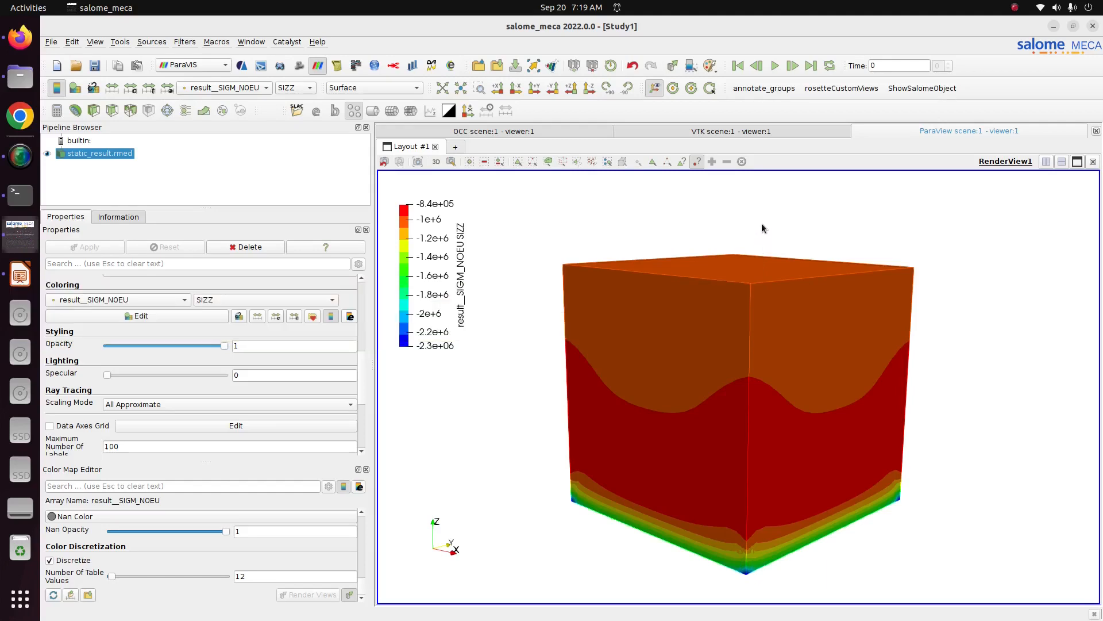
{"action": "left_click", "coordinate": [697, 161]}
{"action": "left_click", "coordinate": [250, 85]}
{"action": "left_click", "coordinate": [241, 65]}
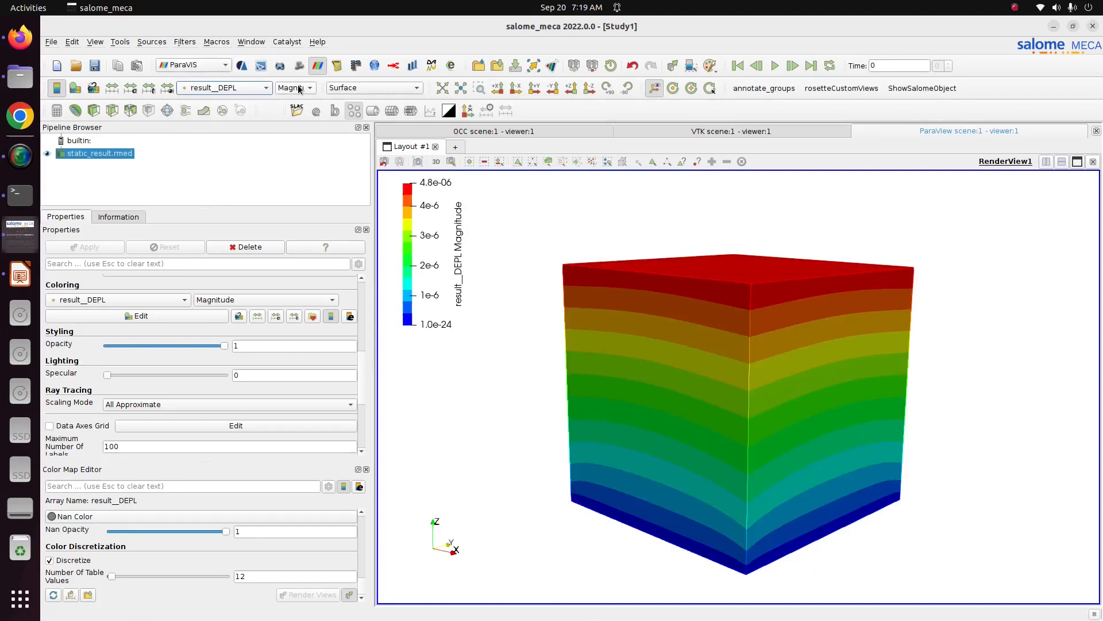
Warp static_result.rmed by its displacement vector with a scale factor of about 32349.5 and move the color legend slightly down.
{"action": "left_click", "coordinate": [202, 111]}
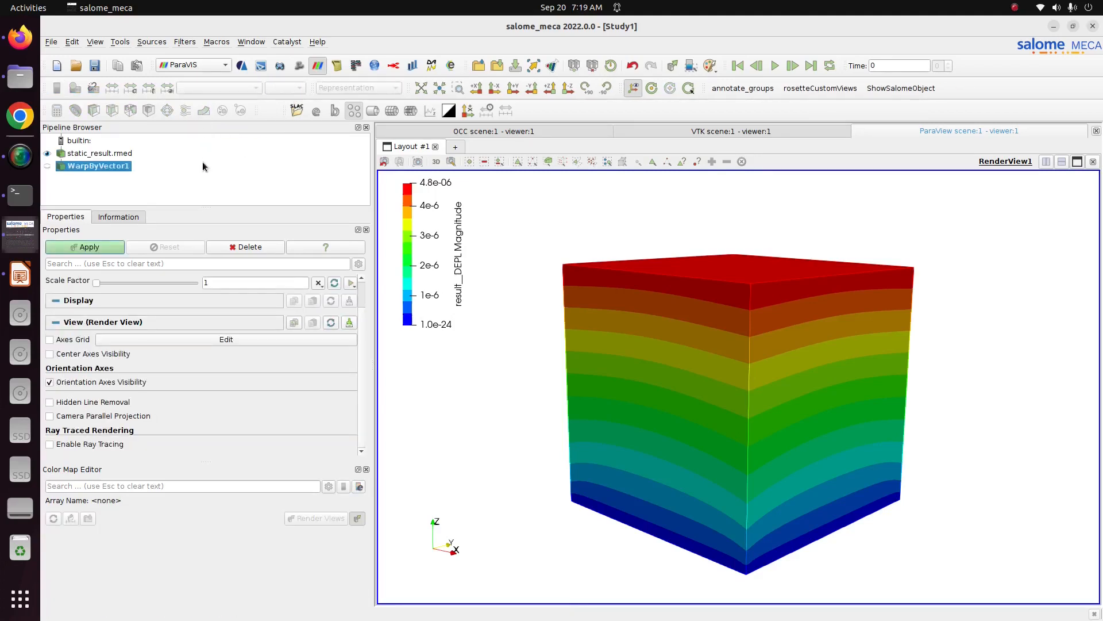
{"action": "left_click_drag", "start_coordinate": [99, 287], "coordinate": [146, 282]}
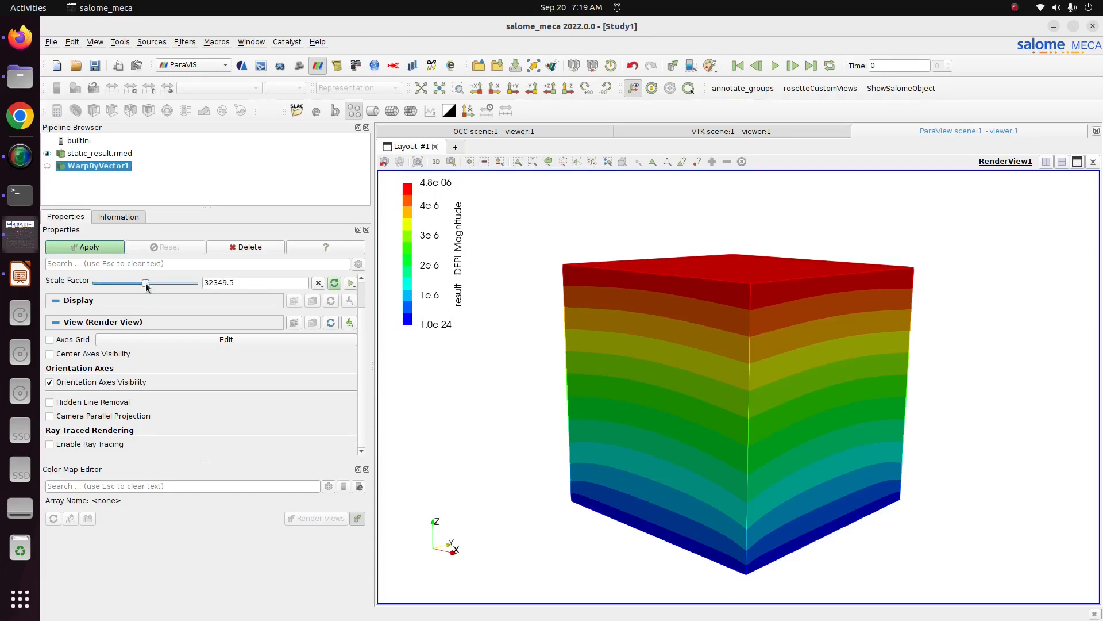
{"action": "left_click", "coordinate": [108, 247]}
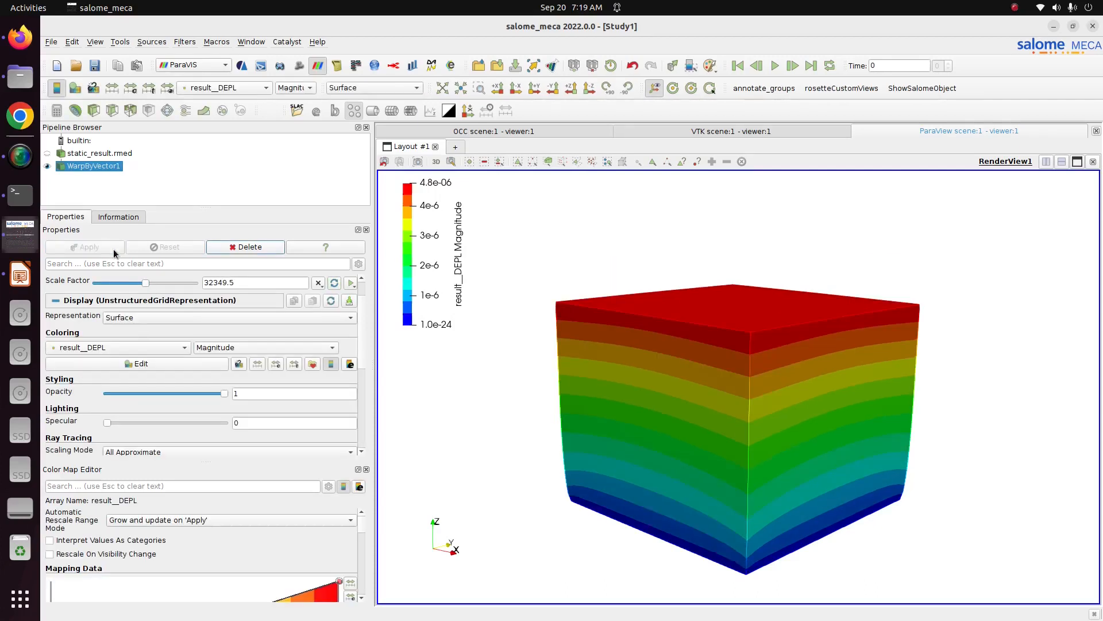
{"action": "mouse_move", "coordinate": [692, 359]}
{"action": "left_mouse_down"}
{"action": "mouse_move", "coordinate": [707, 376]}
{"action": "mouse_move", "coordinate": [665, 376]}
{"action": "mouse_move", "coordinate": [692, 369]}
{"action": "left_mouse_up"}
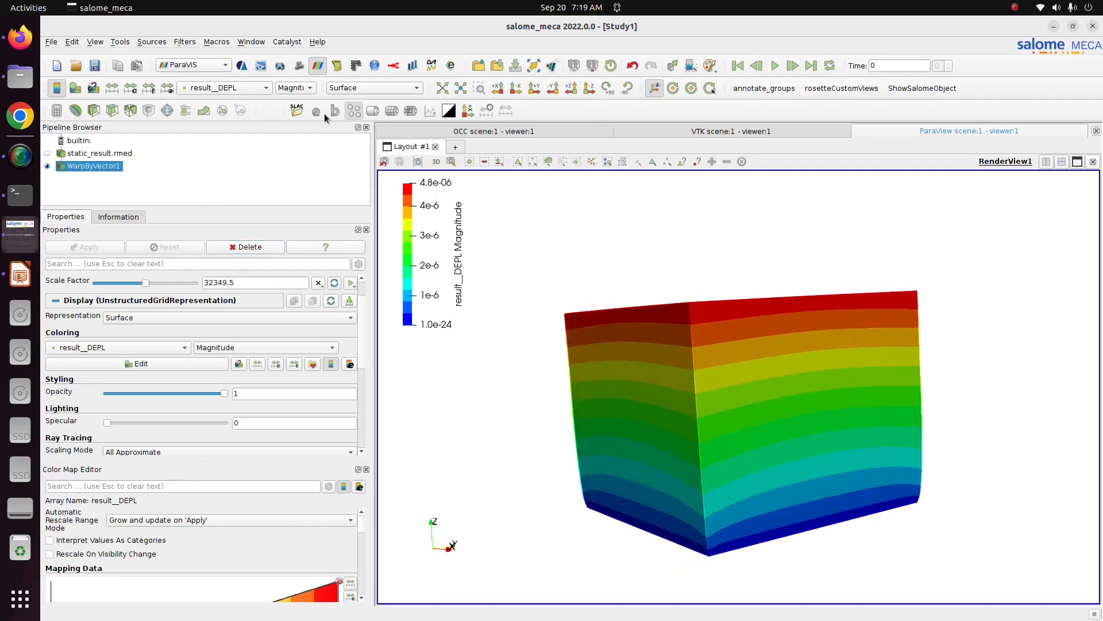
{"action": "left_click_drag", "start_coordinate": [435, 235], "coordinate": [435, 252]}
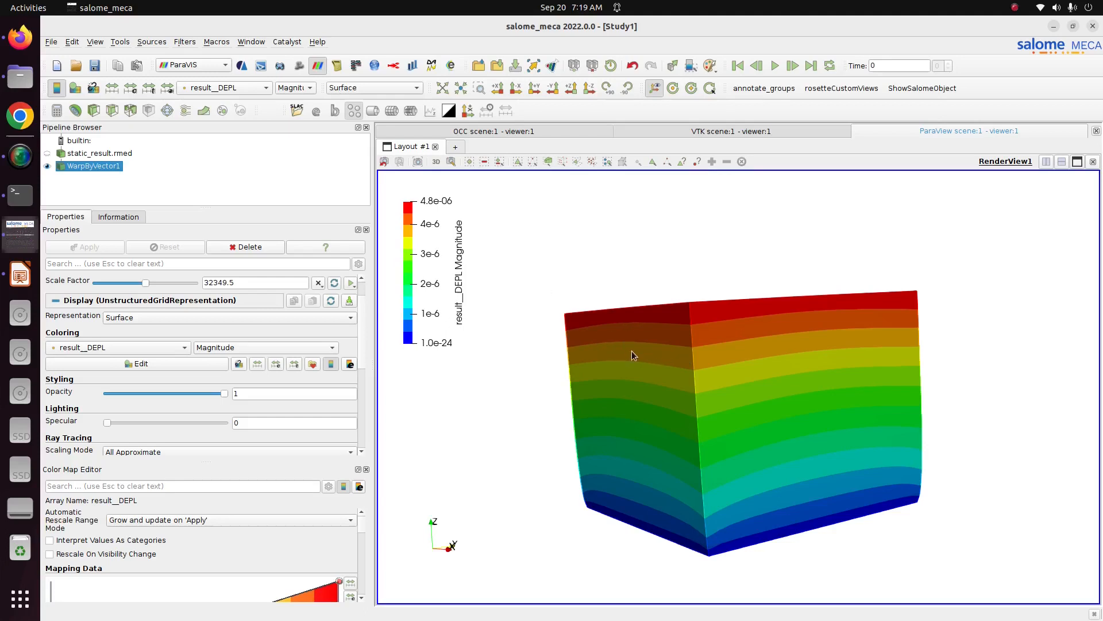
Create an animation track for the warp's scale factor, ramping from 0 to 64698.97551 between times 0 and 1 with 10 frames.
{"action": "mouse_move", "coordinate": [701, 423]}
{"action": "left_mouse_down"}
{"action": "mouse_move", "coordinate": [692, 431]}
{"action": "mouse_move", "coordinate": [711, 423]}
{"action": "left_mouse_up"}
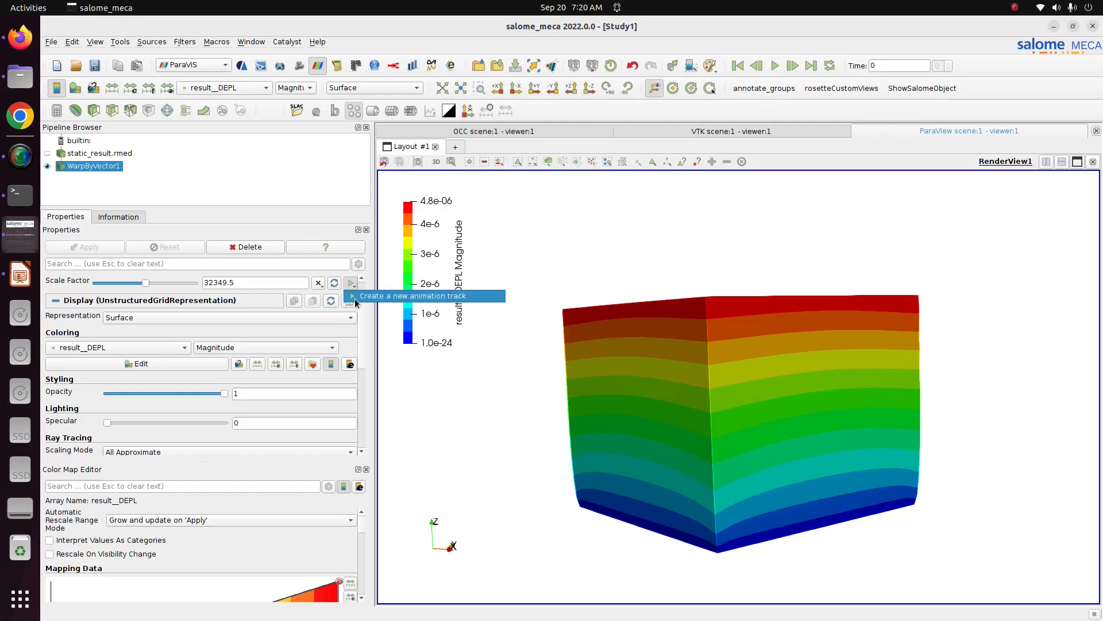
{"action": "left_click", "coordinate": [402, 296]}
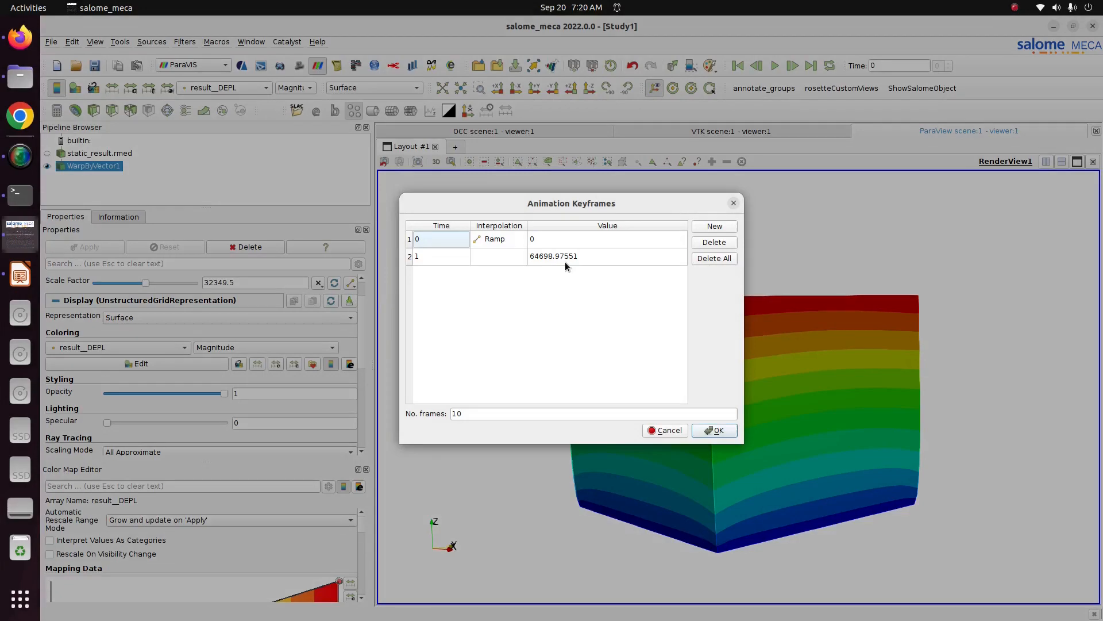
{"action": "left_click", "coordinate": [708, 431]}
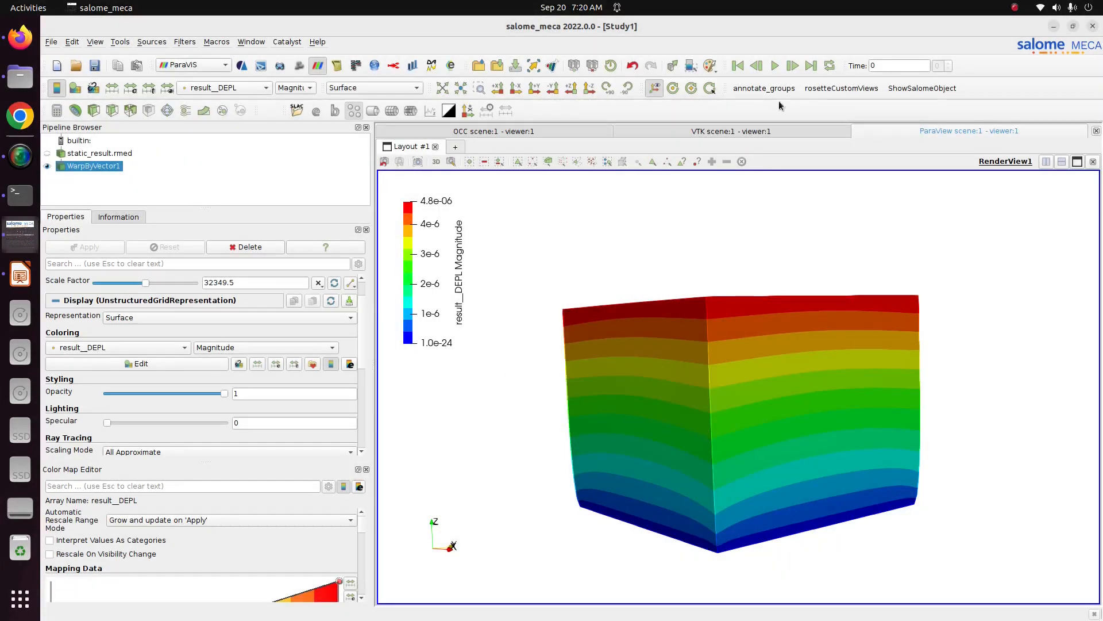
Play the cube's deformation animation from the first frame in a loop, then turn looping off and return to the first frame.
{"action": "left_click", "coordinate": [738, 66]}
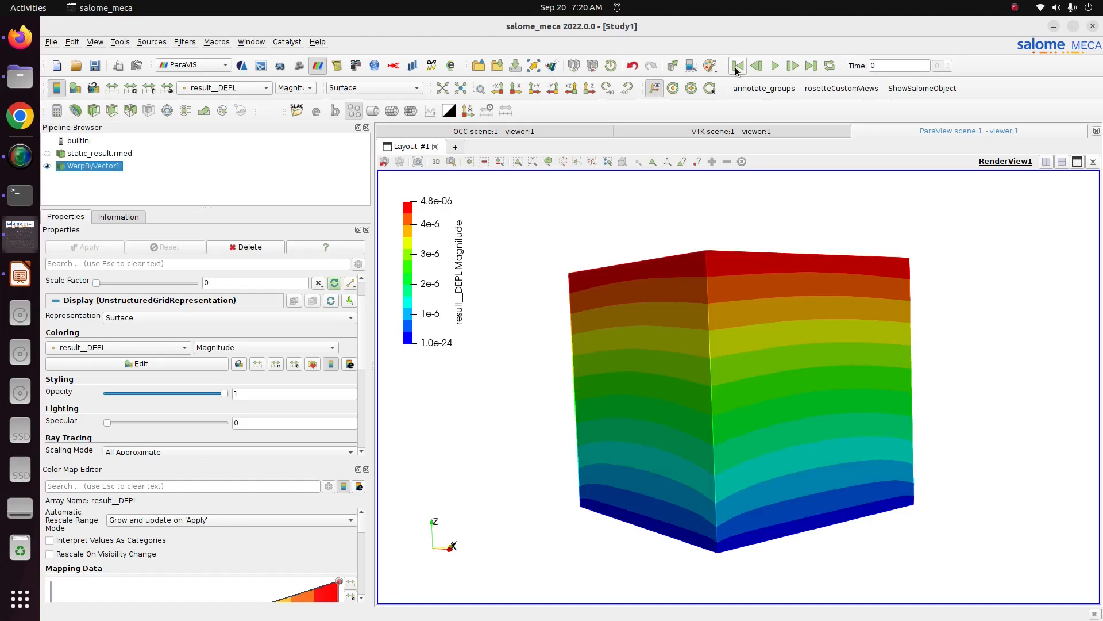
{"action": "left_click", "coordinate": [833, 65]}
{"action": "left_click", "coordinate": [775, 65]}
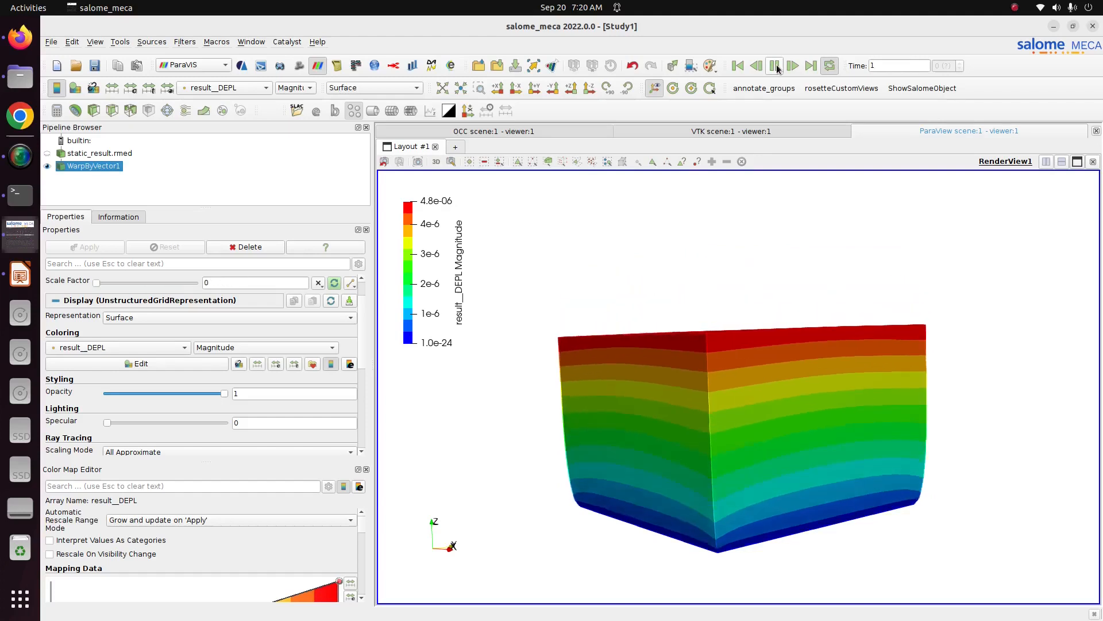
{"action": "left_click", "coordinate": [829, 68]}
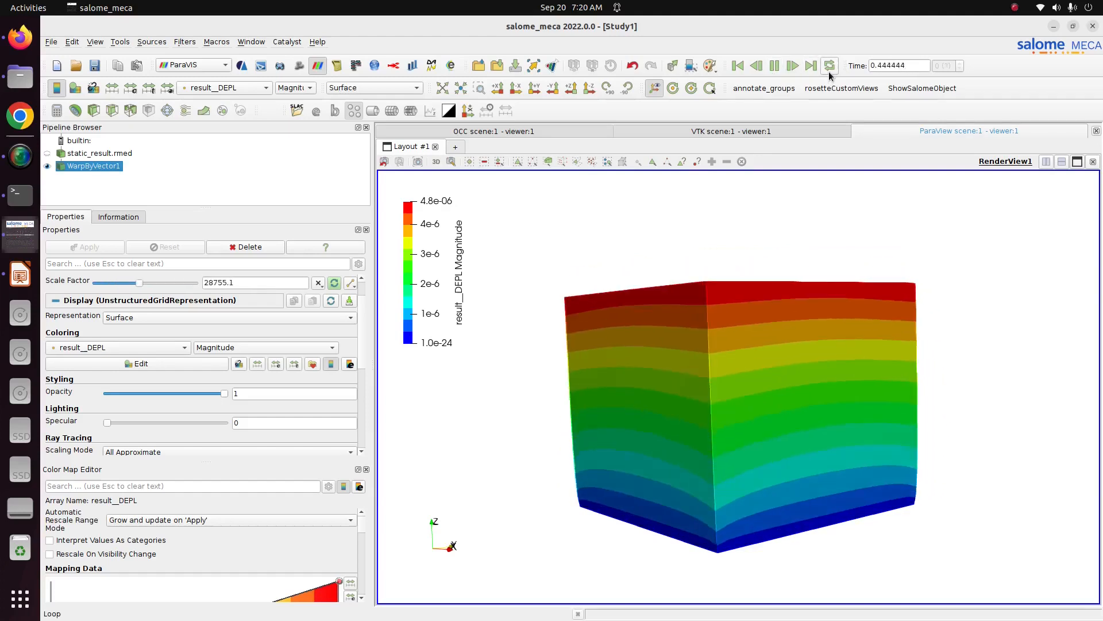
{"action": "left_click", "coordinate": [738, 67]}
{"action": "mouse_move", "coordinate": [810, 284]}
{"action": "left_mouse_down"}
{"action": "mouse_move", "coordinate": [784, 294]}
{"action": "mouse_move", "coordinate": [808, 292]}
{"action": "left_mouse_up"}
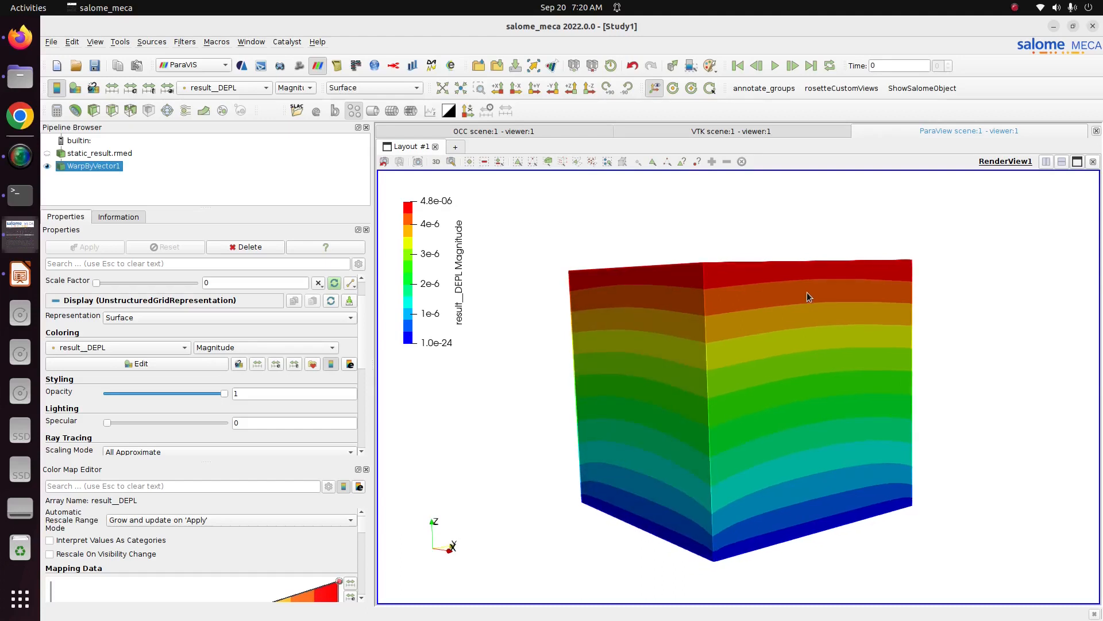